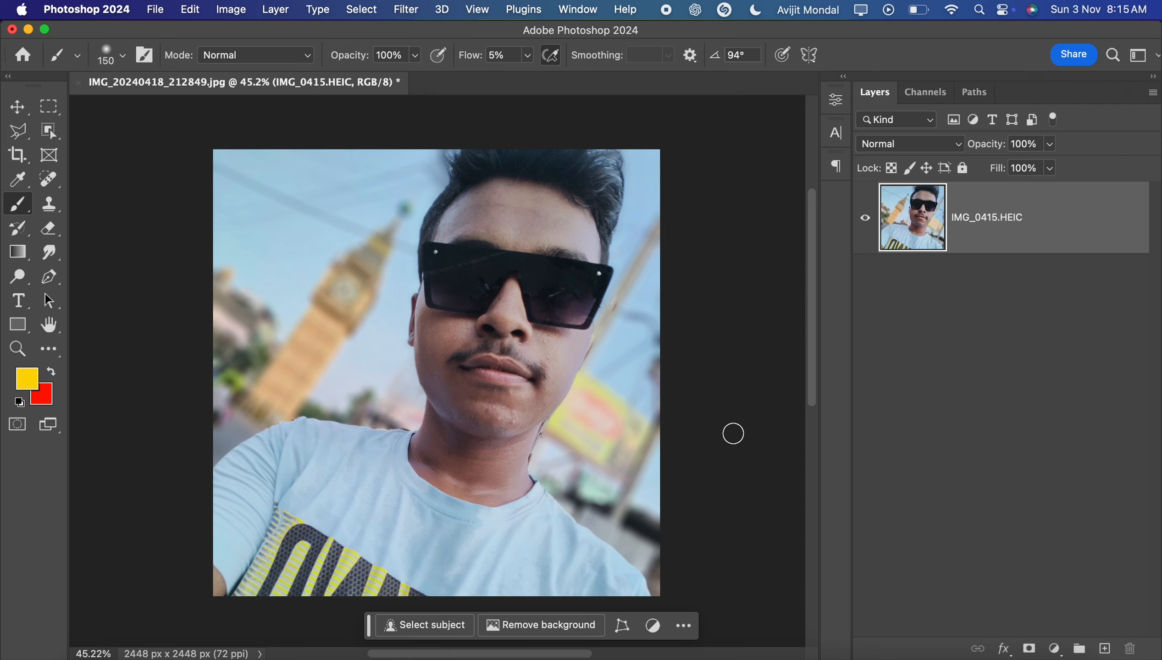
Step: Try converting the IMG_0415.HEIC layer to a smart object, and undo the conversion
right_click(971, 207)
left_click(1012, 479)
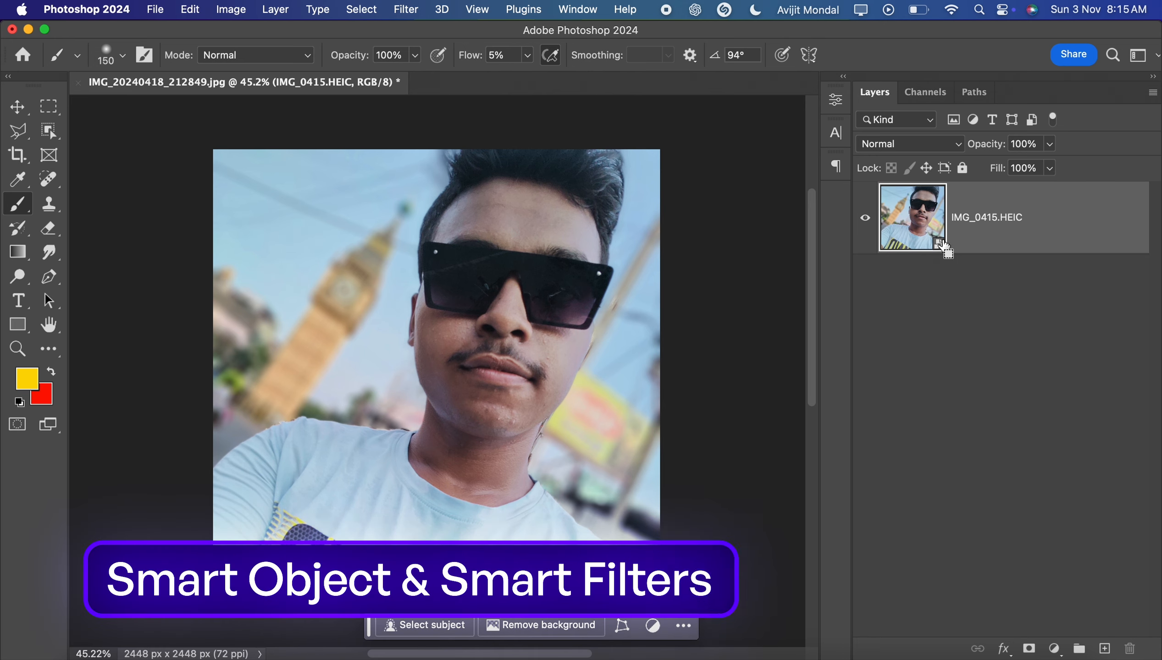
key("super+z")
Step: Convert the IMG_0415.HEIC layer for smart filters and apply a Gaussian Blur with a radius of 43 pixels
left_click(412, 8)
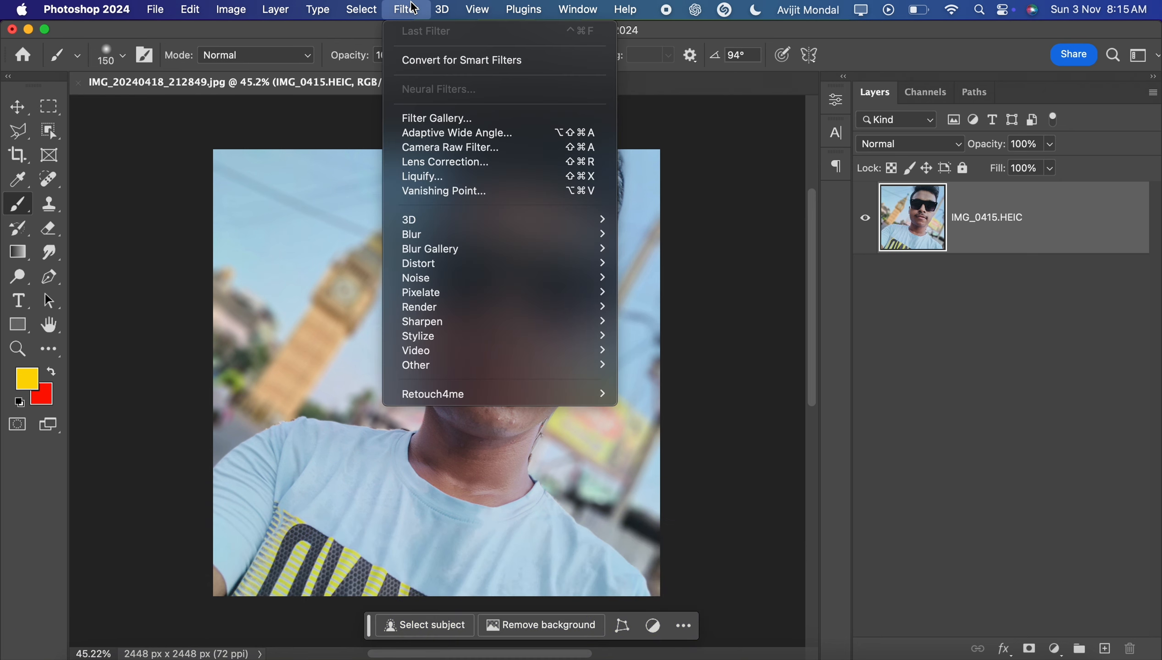
left_click(483, 65)
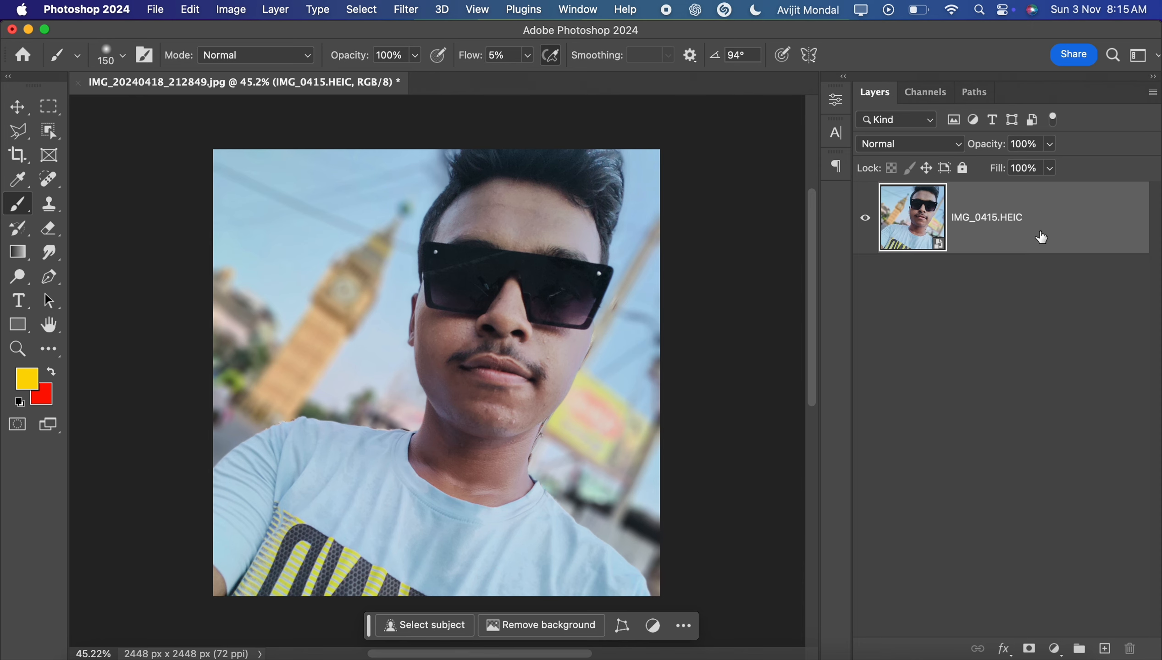
left_click(420, 8)
mouse_move(413, 230)
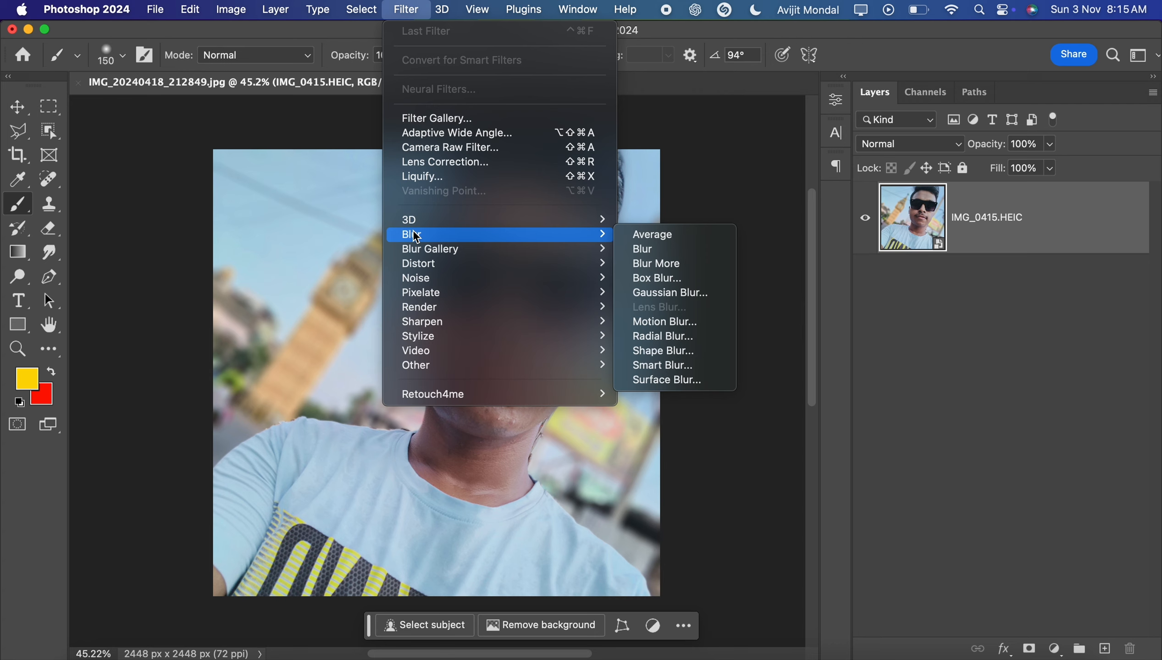
left_click(664, 292)
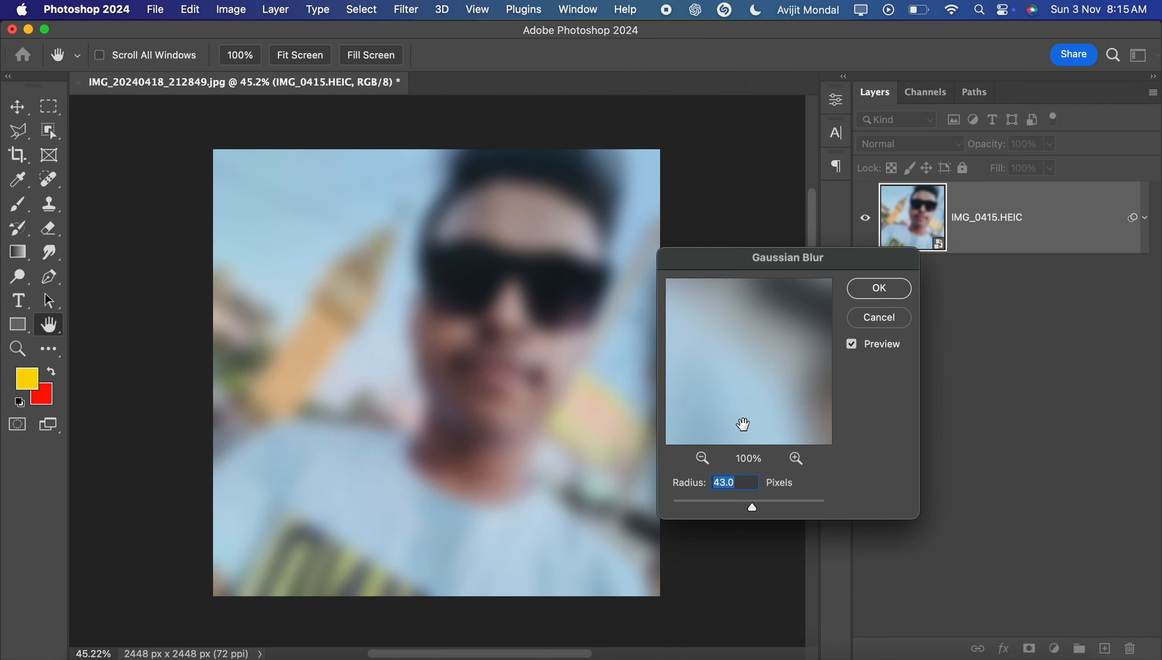
left_click(879, 288)
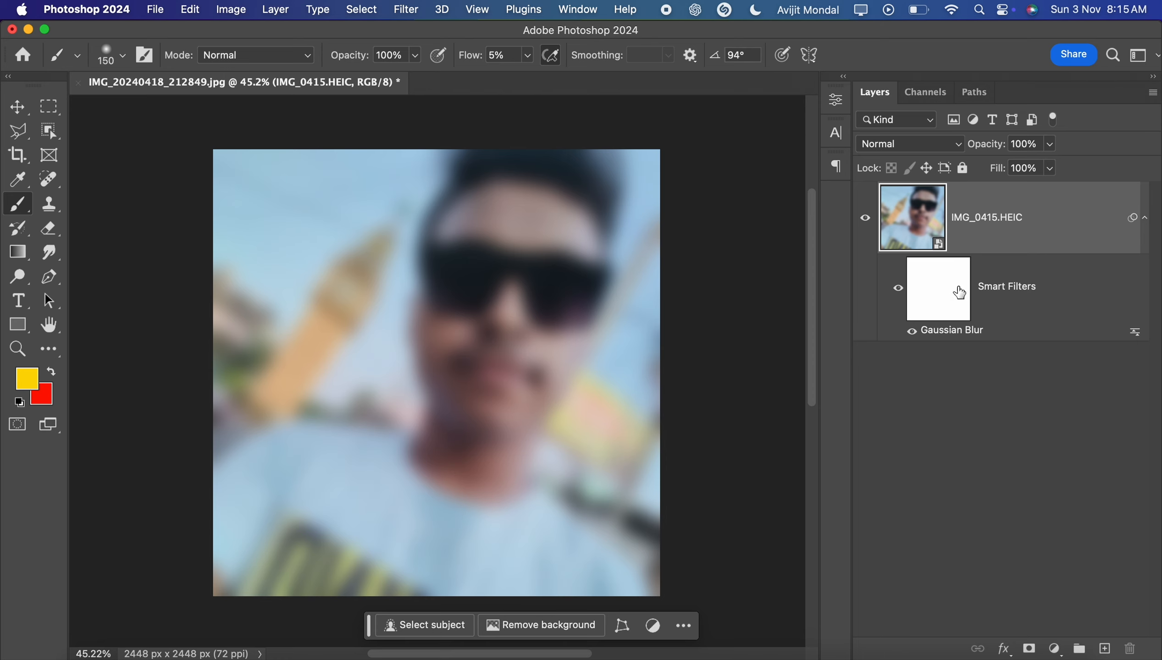
Step: Toggle the smart filters off and on, and try a Gaussian Blur radius of 4.9 pixels before cancelling
left_click(898, 291)
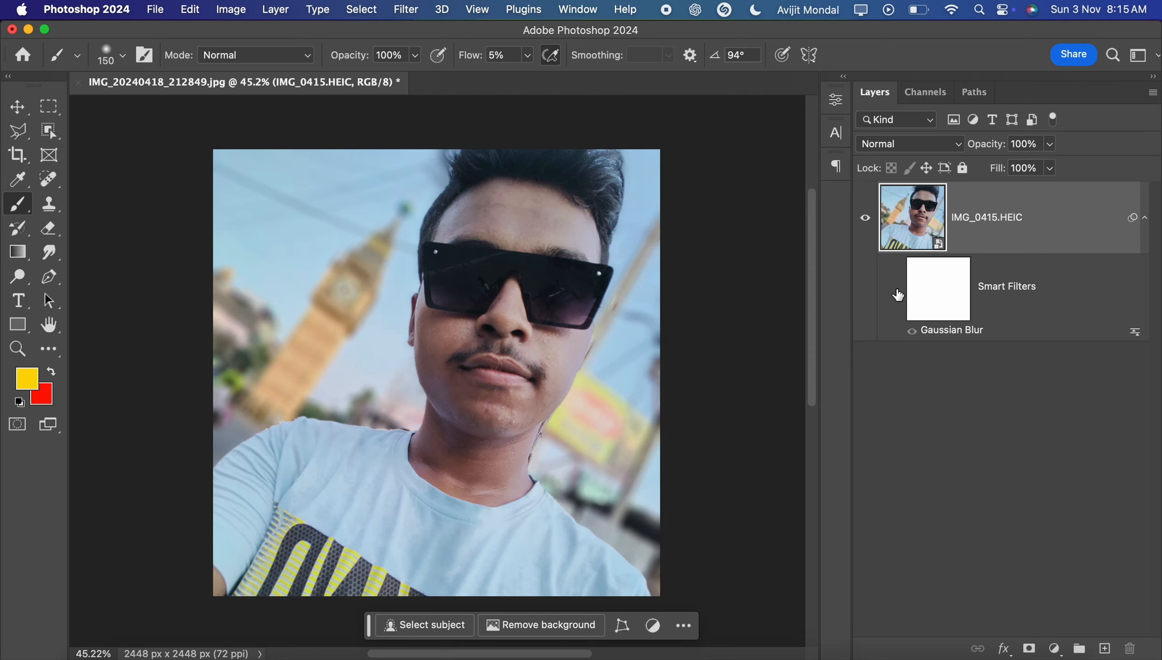
left_click(898, 289)
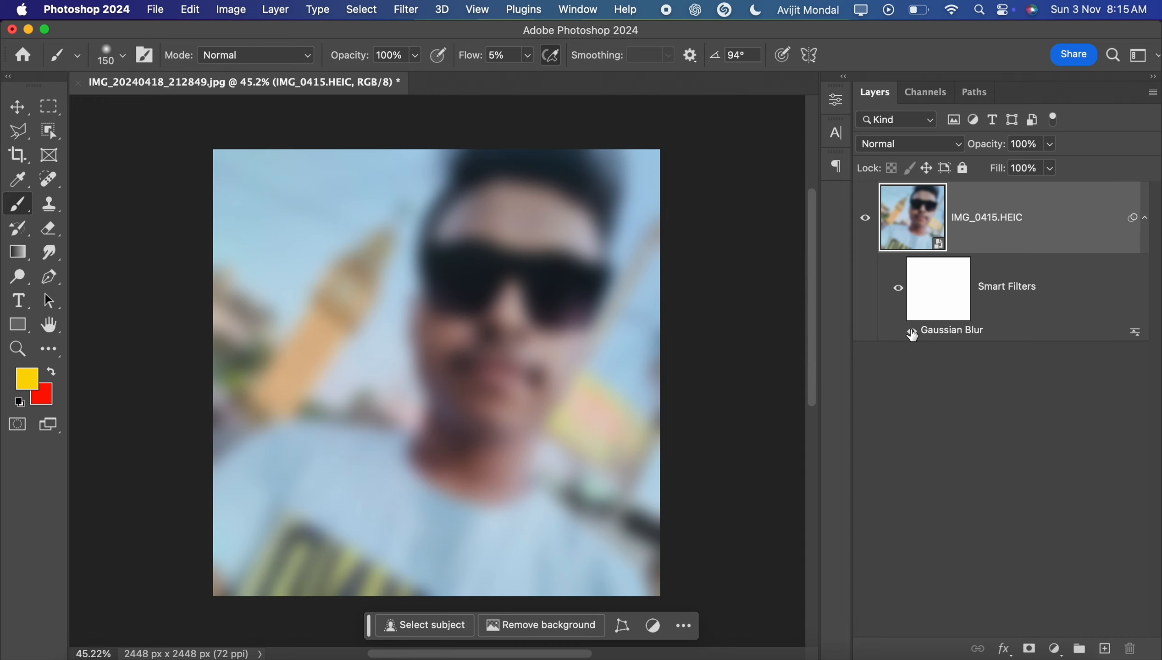
double_click(938, 331)
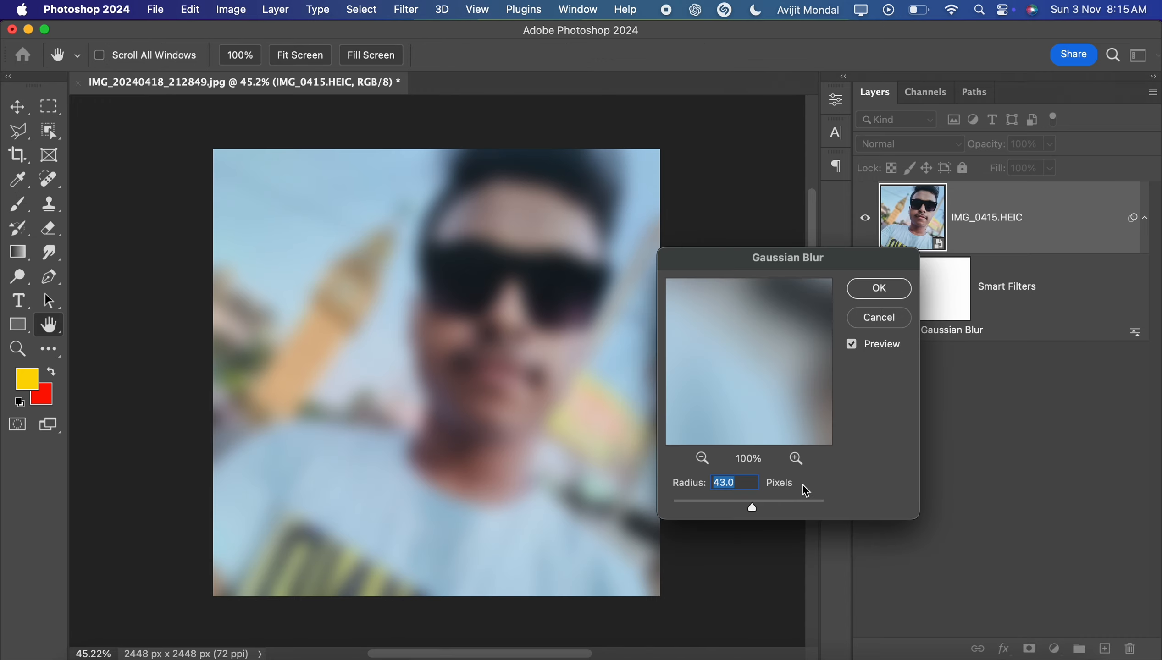
left_click_drag(780, 502, 712, 507)
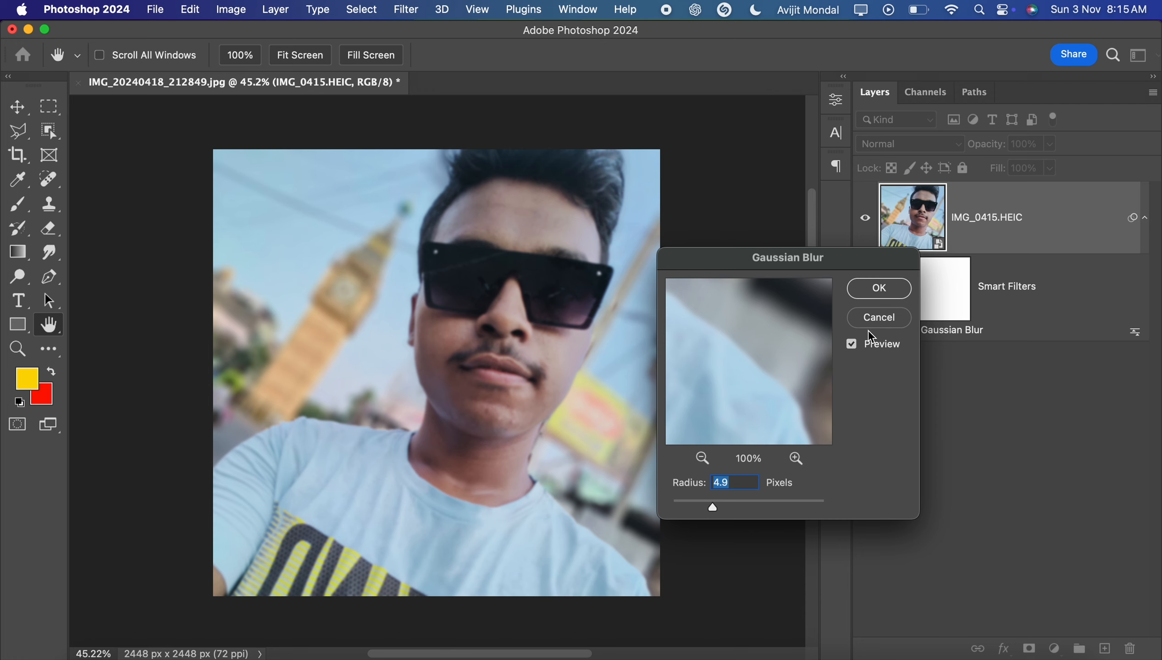
left_click(863, 321)
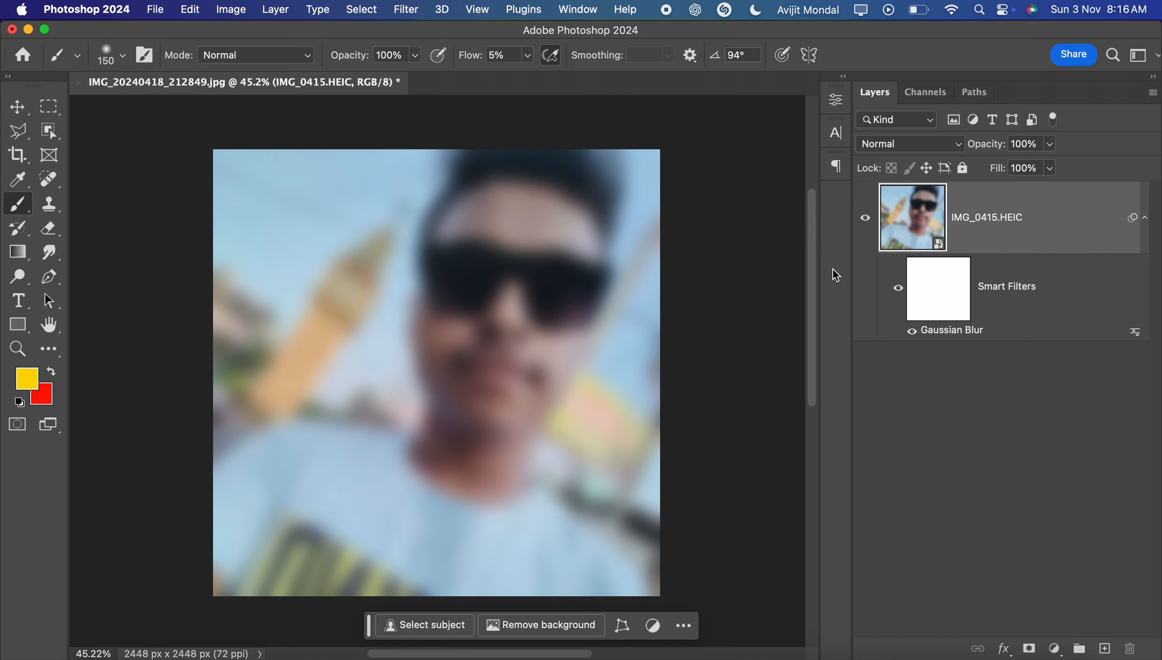
Step: Apply the Sharpen filter to the smart object as an additional smart filter
left_click(405, 9)
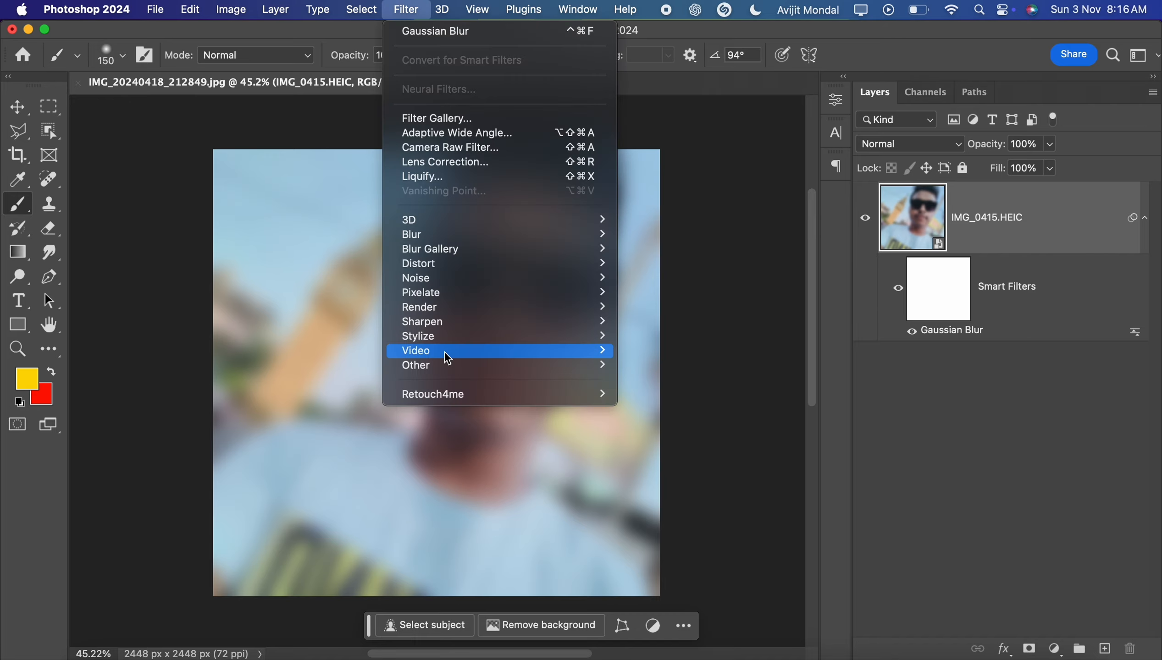
mouse_move(432, 325)
left_click(641, 325)
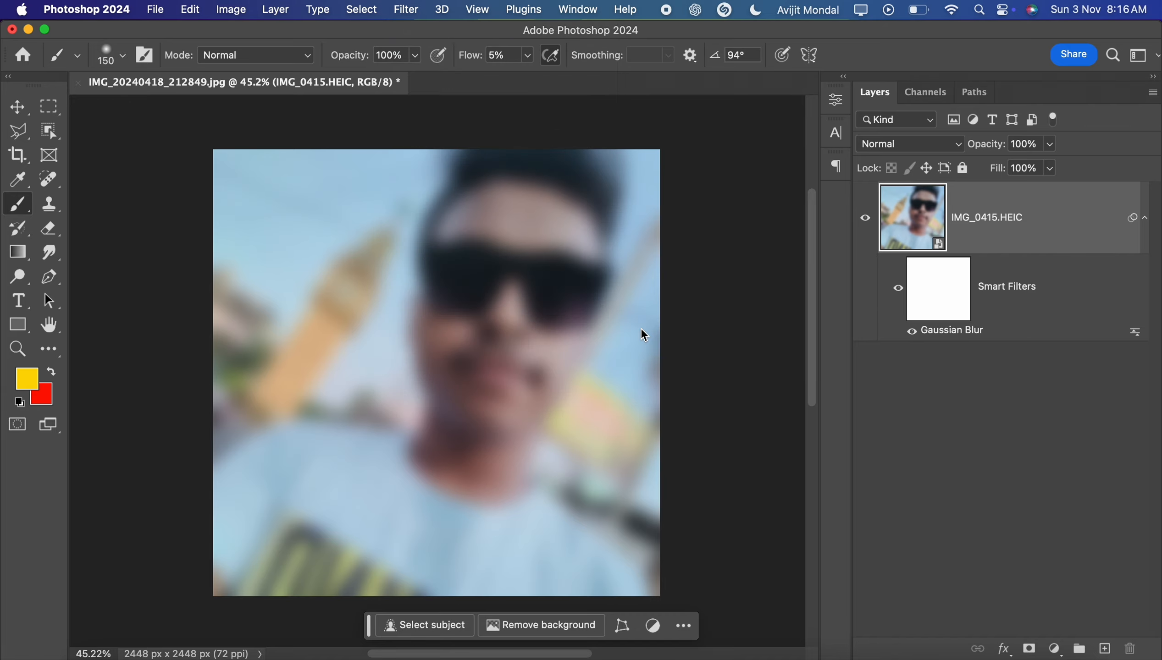
Step: Apply a Mosaic pixelate filter with a cell size of 54 square to the smart object
left_click(404, 9)
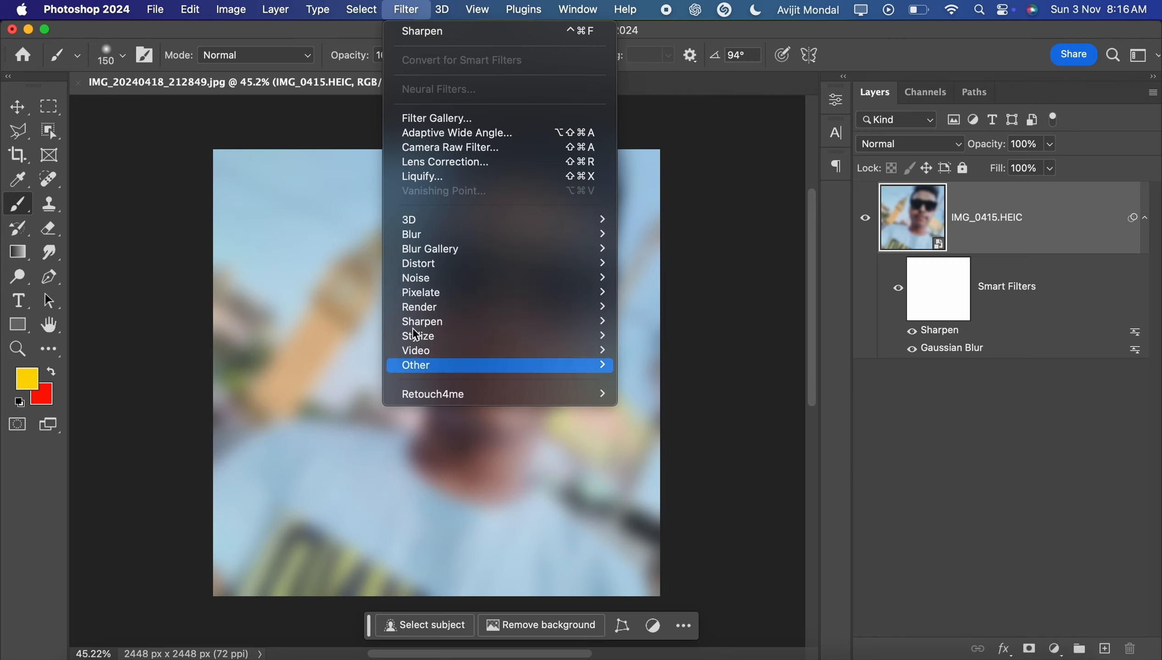
mouse_move(418, 310)
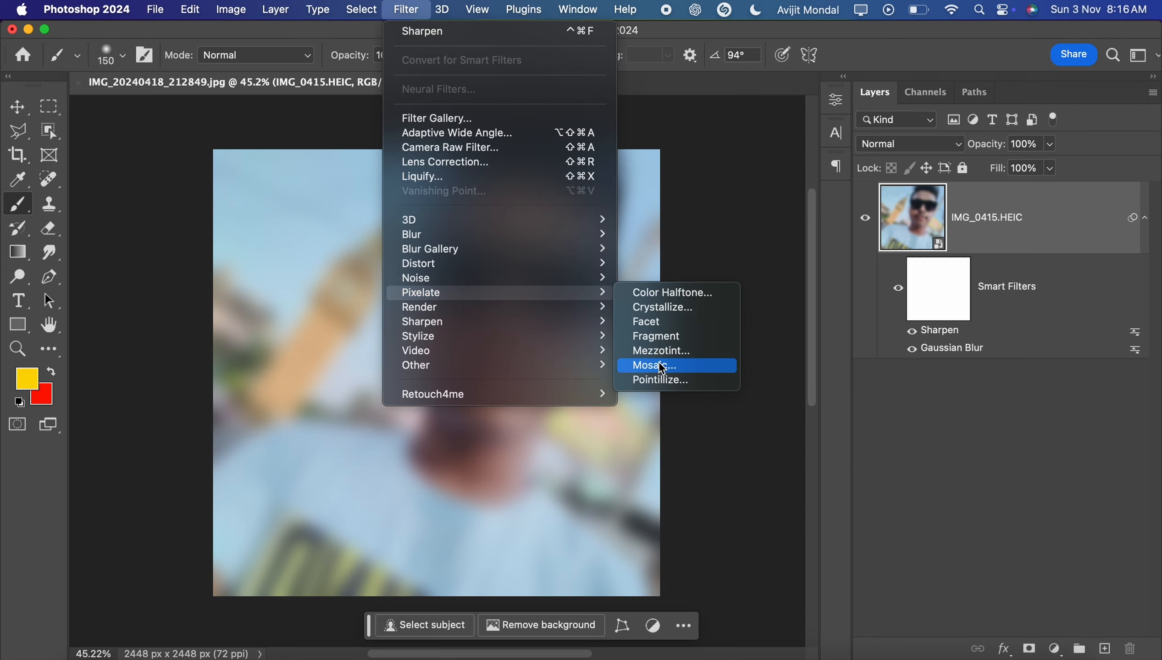
left_click(654, 365)
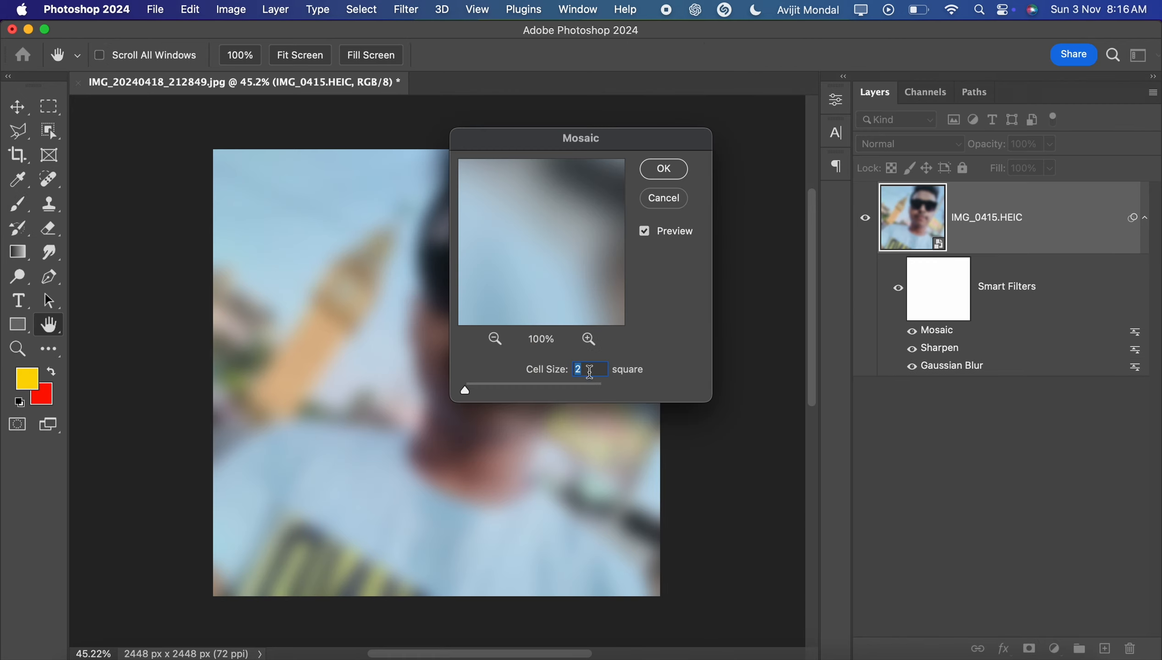
left_click_drag(487, 387, 504, 387)
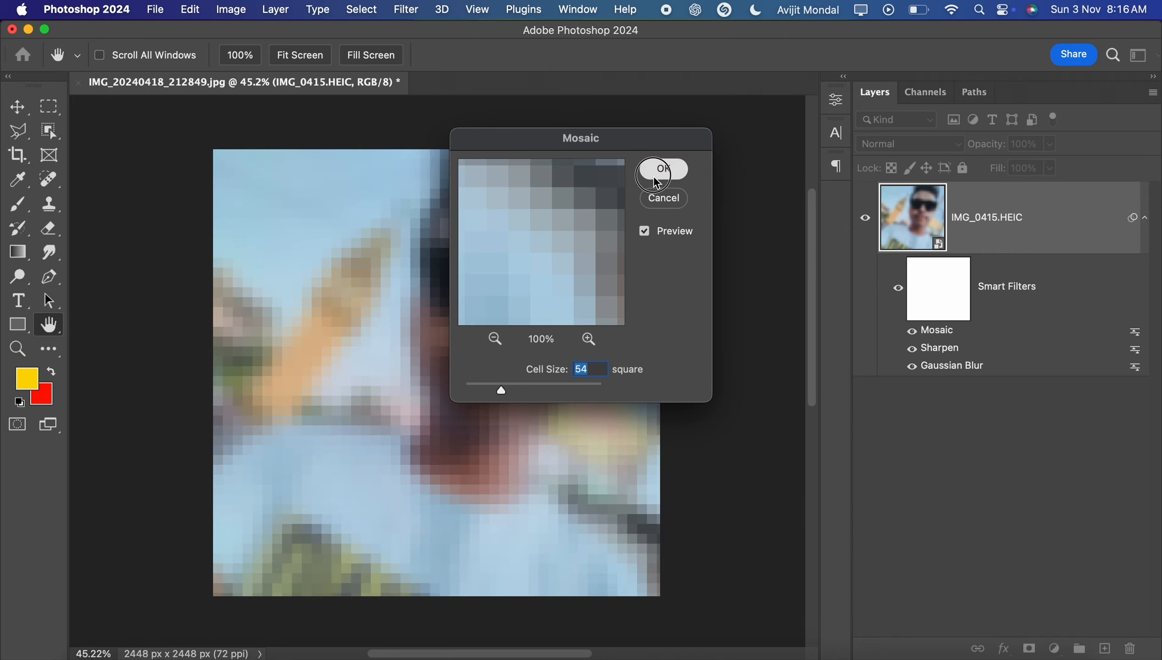
left_click(663, 169)
key("b")
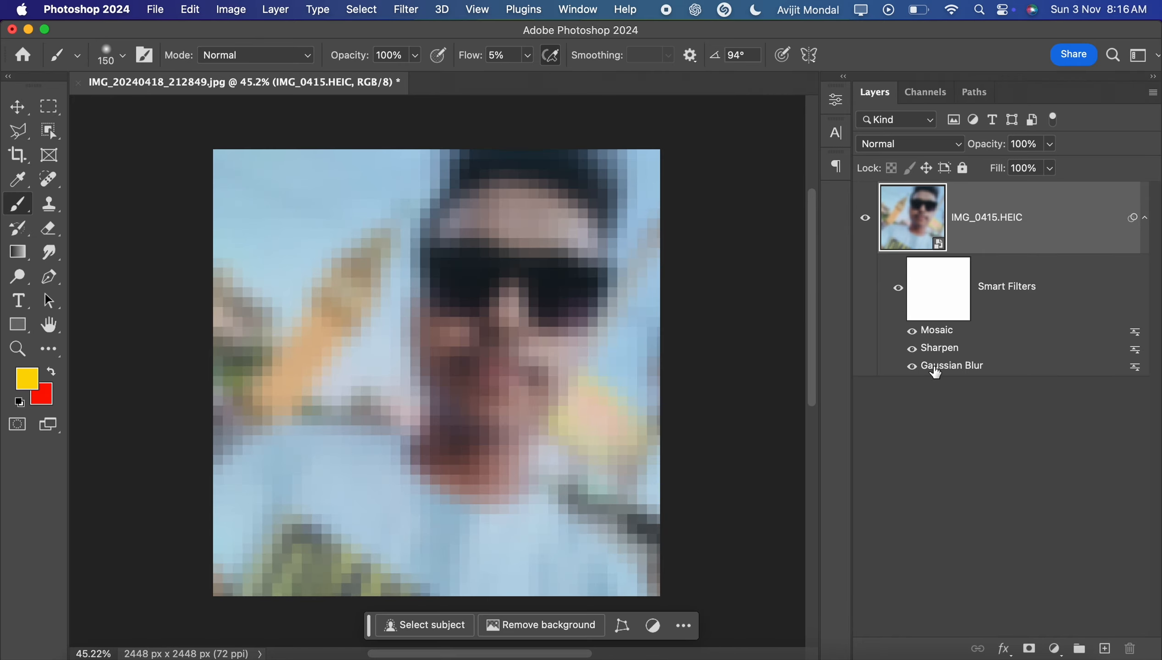
Step: Toggle the individual smart filters to compare them, leaving Mosaic and Gaussian Blur hidden and Sharpen visible
left_click(912, 367)
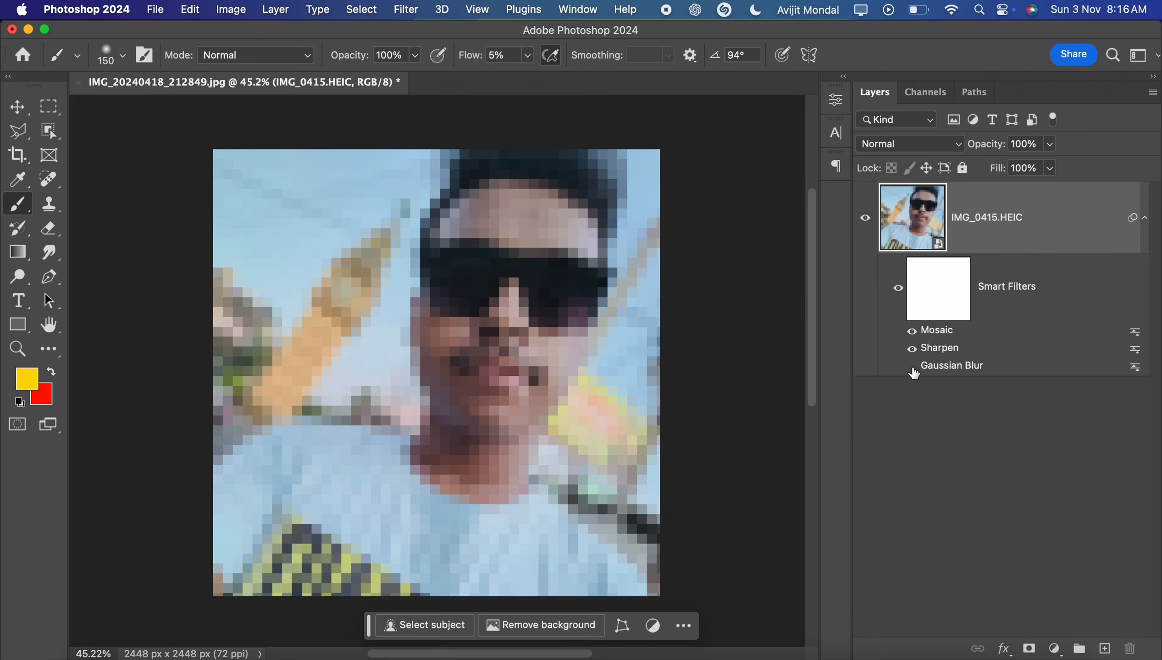
left_click(912, 367)
left_click(912, 349)
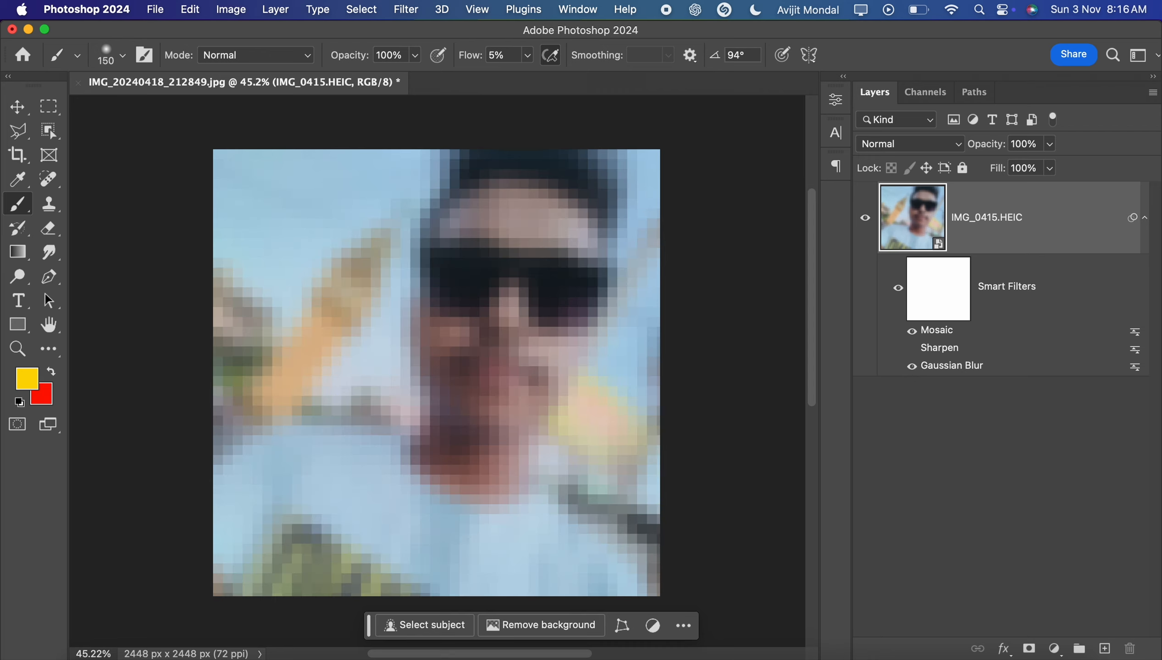
left_click(912, 350)
left_click(911, 332)
left_click(911, 367)
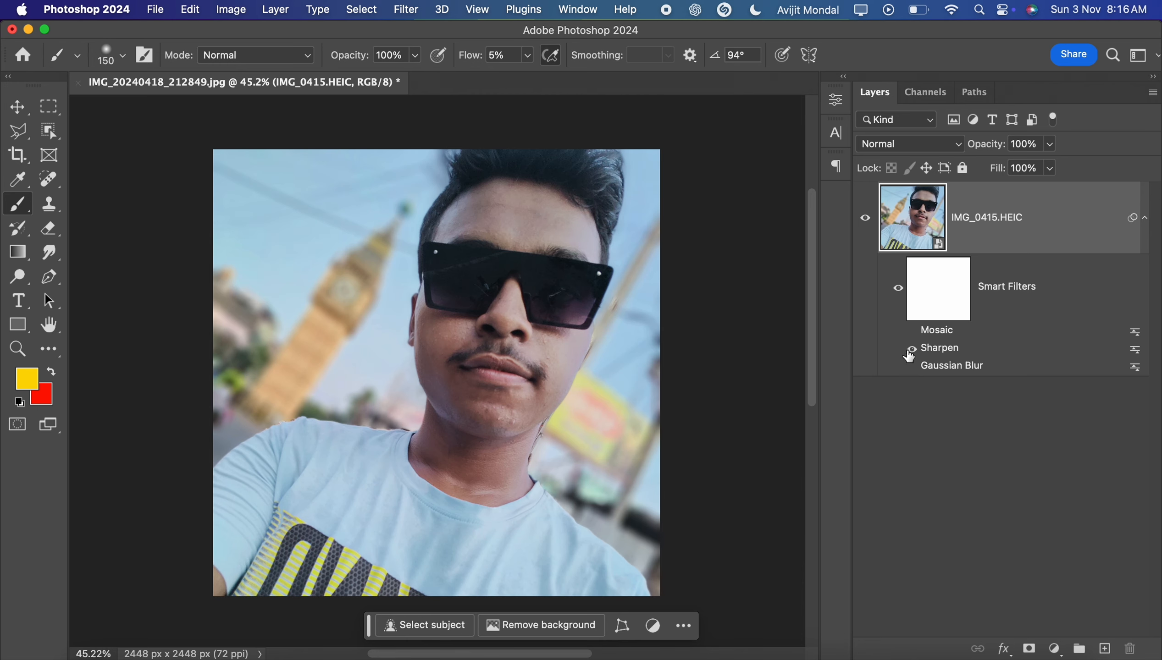
left_click(912, 350)
left_click(912, 350)
Step: Duplicate the IMG_0415.HEIC smart object layer and rasterize the copy
key("super+j")
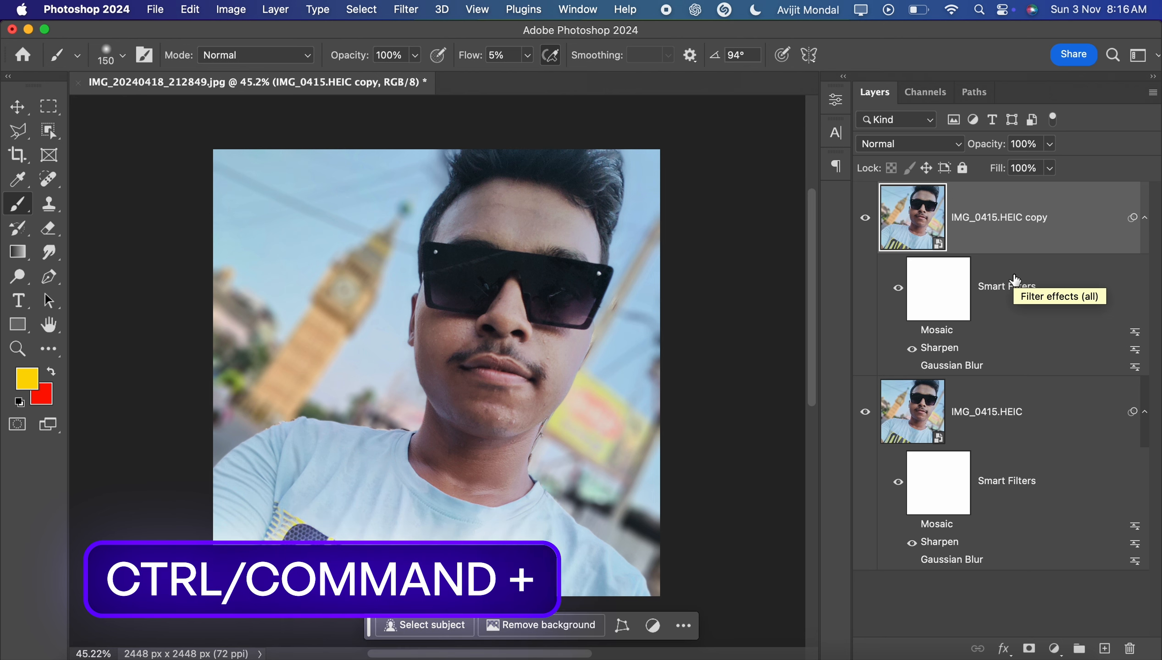
right_click(889, 226)
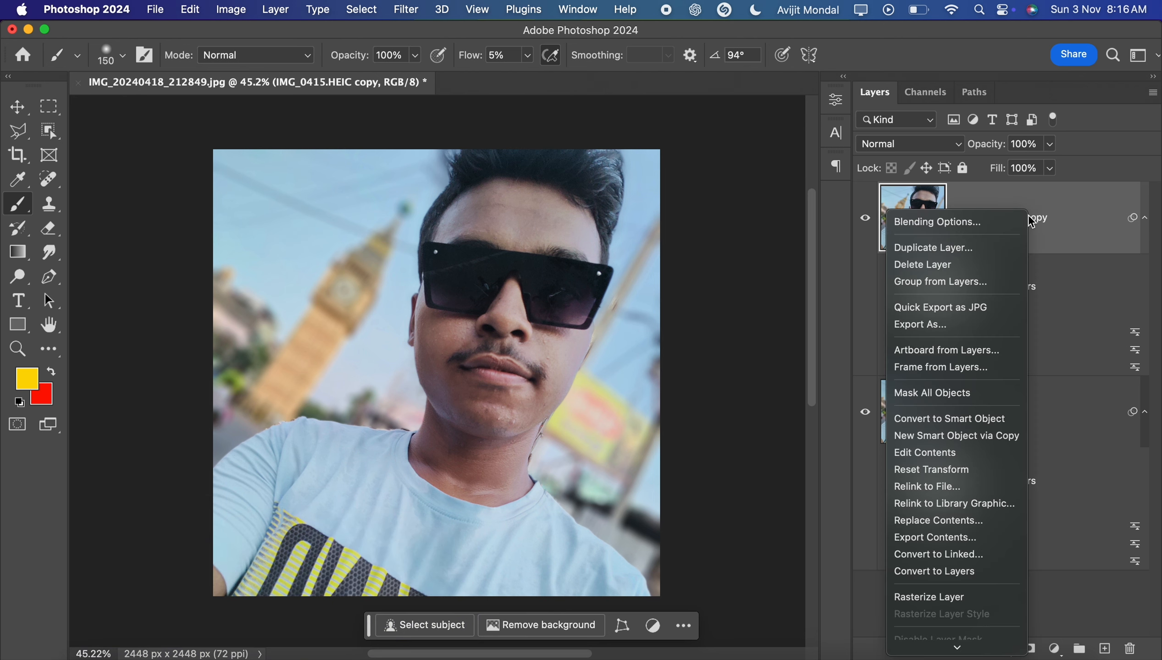
left_click(870, 269)
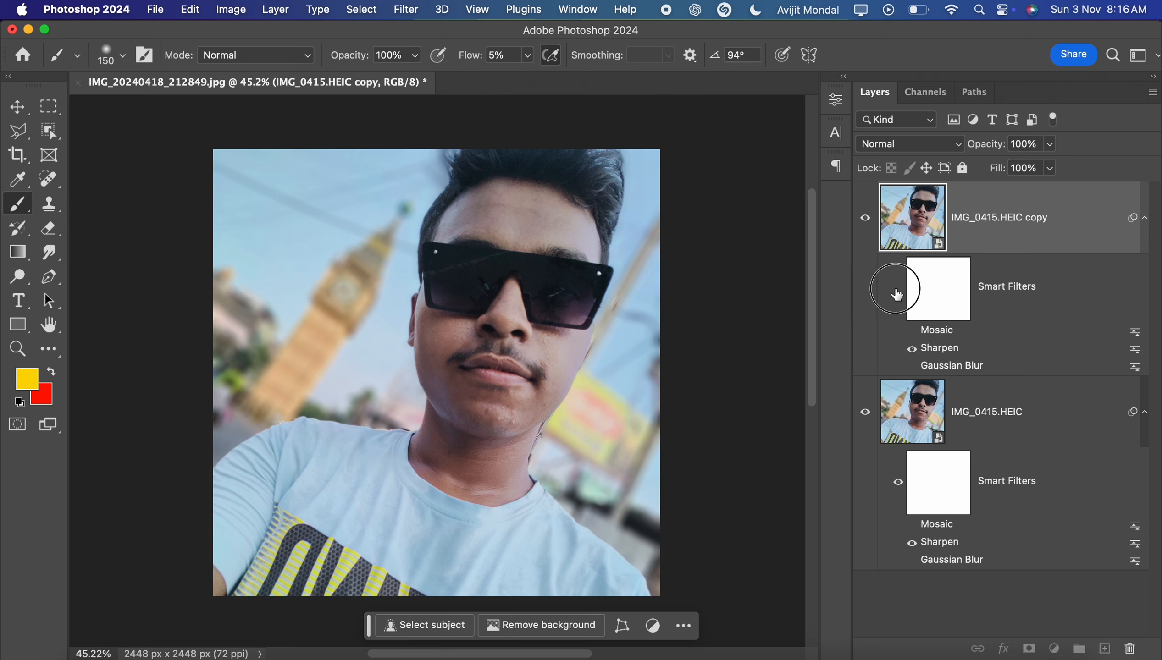
right_click(1024, 219)
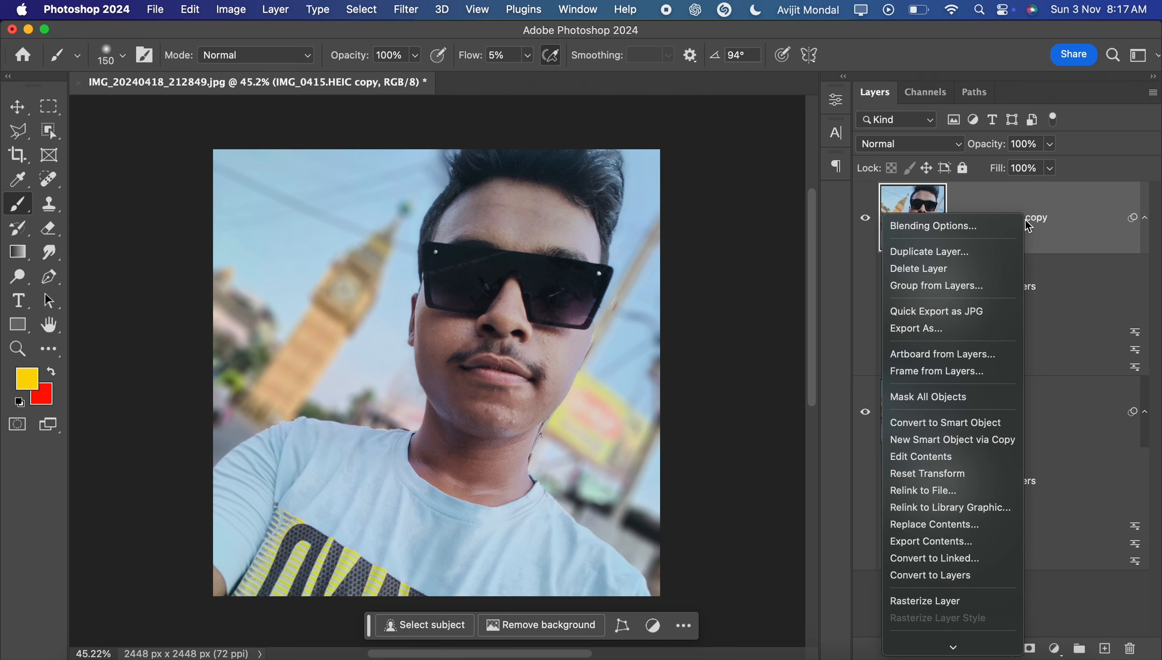
left_click(909, 599)
Step: Apply a Gaussian Blur to the rasterized copy layer, and undo it
left_click(406, 9)
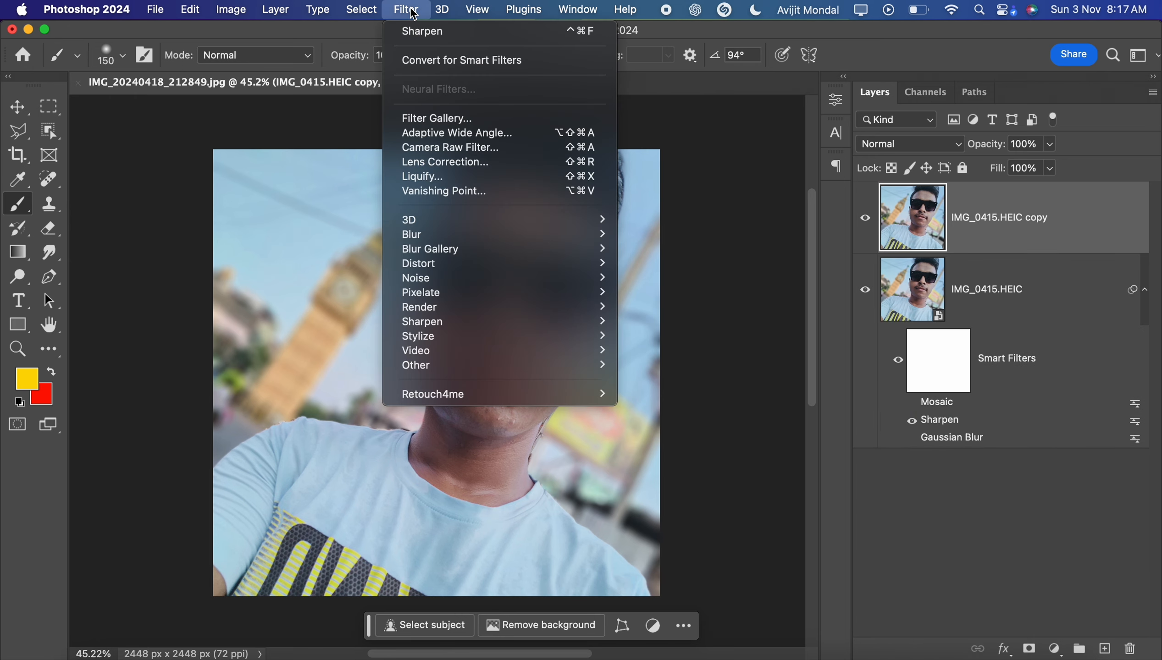
mouse_move(438, 235)
left_click(721, 300)
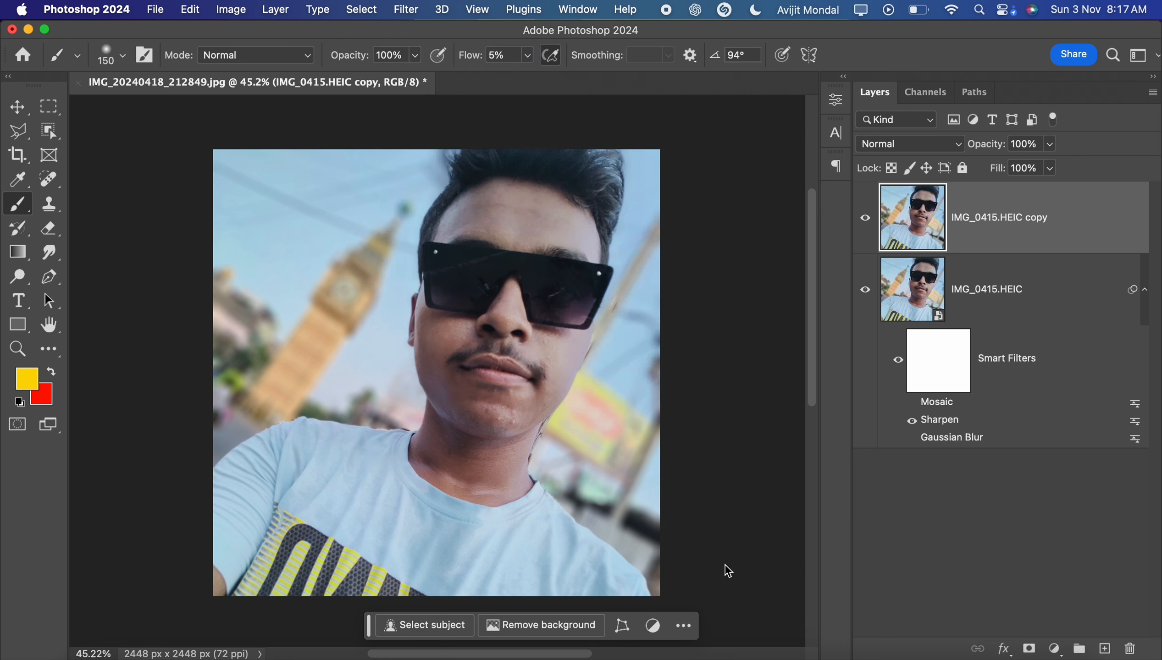
left_click(885, 290)
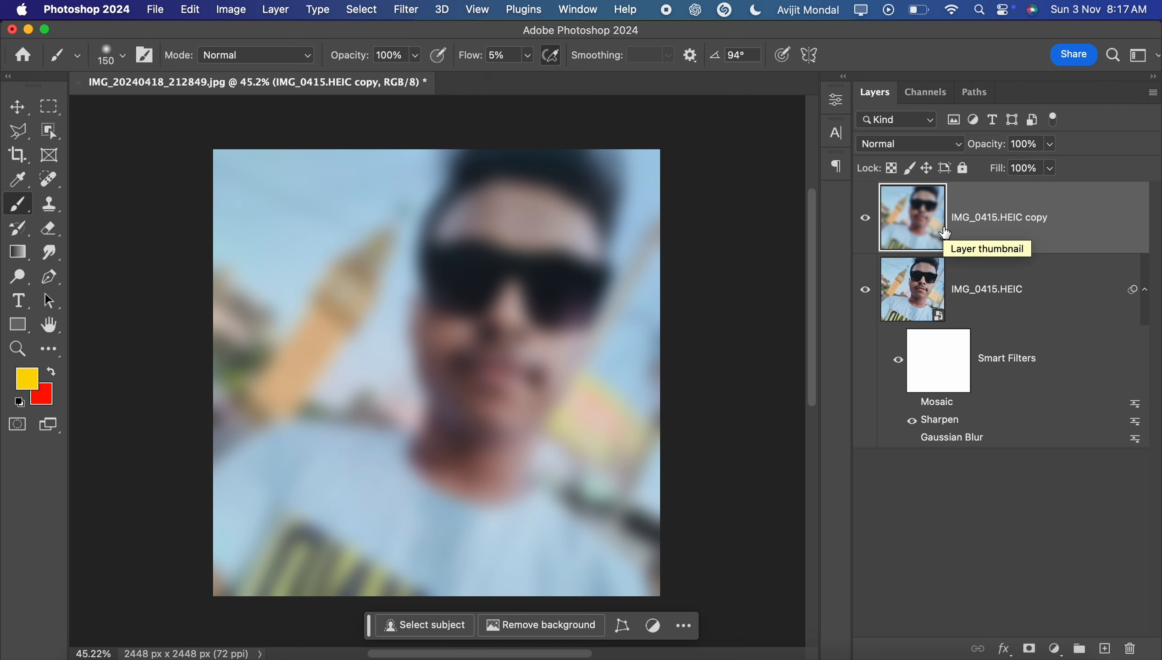
key("super+z")
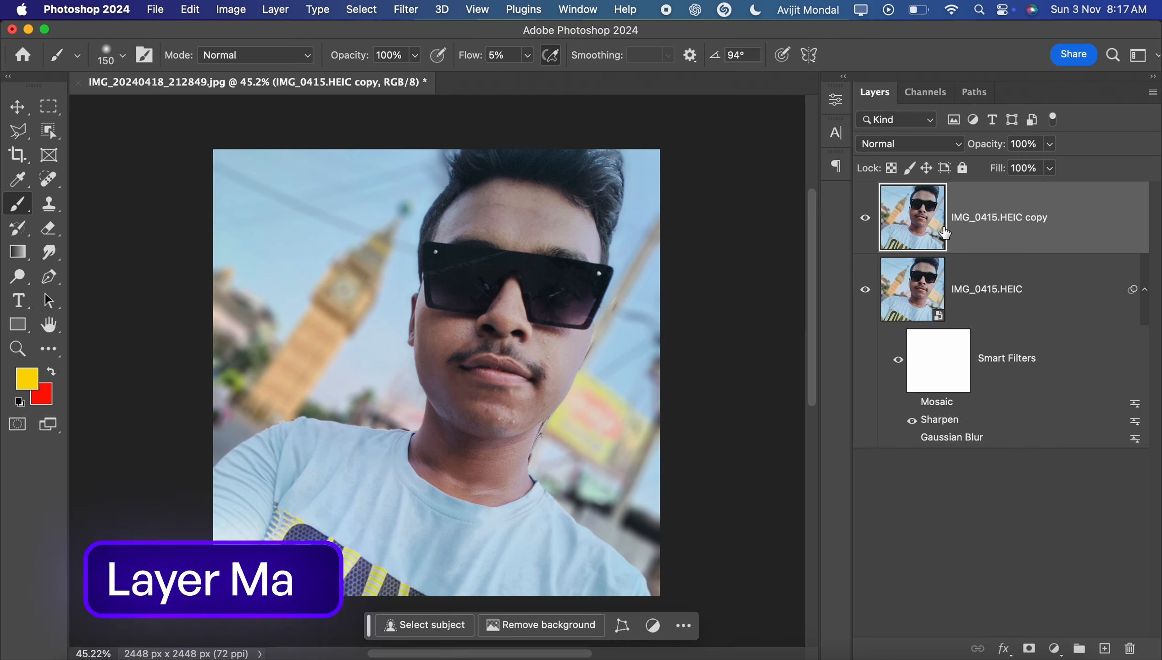
Step: Select the man with the Object Selection tool on the copy layer, and clear the selection
left_click(48, 131)
left_click(473, 265)
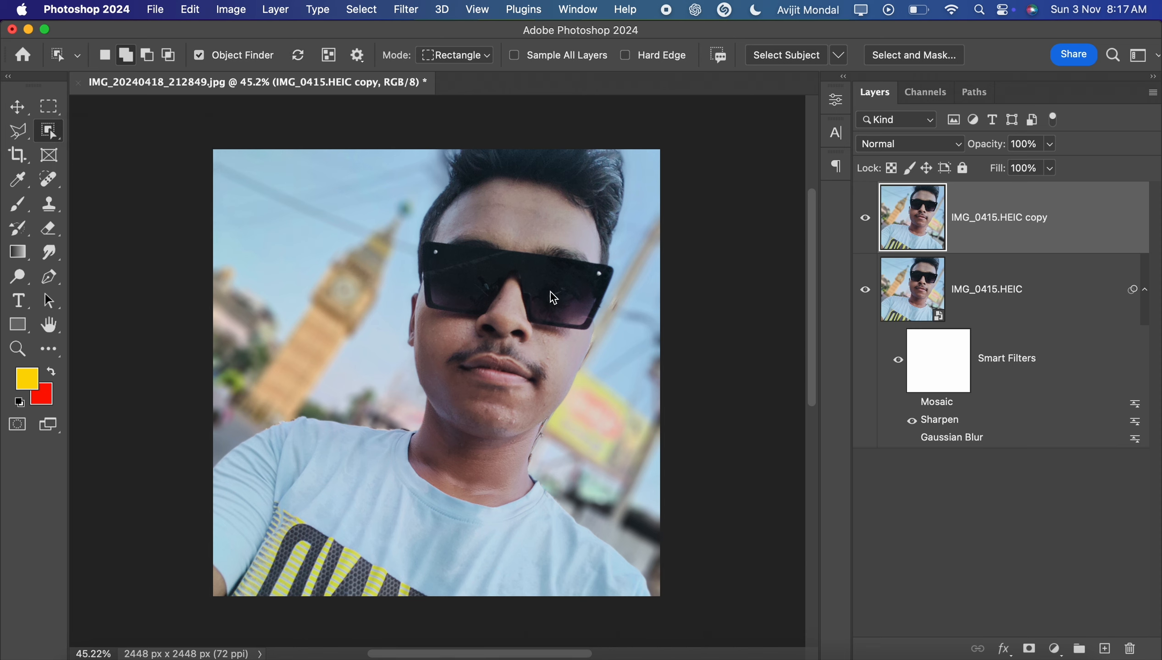
left_click(440, 369)
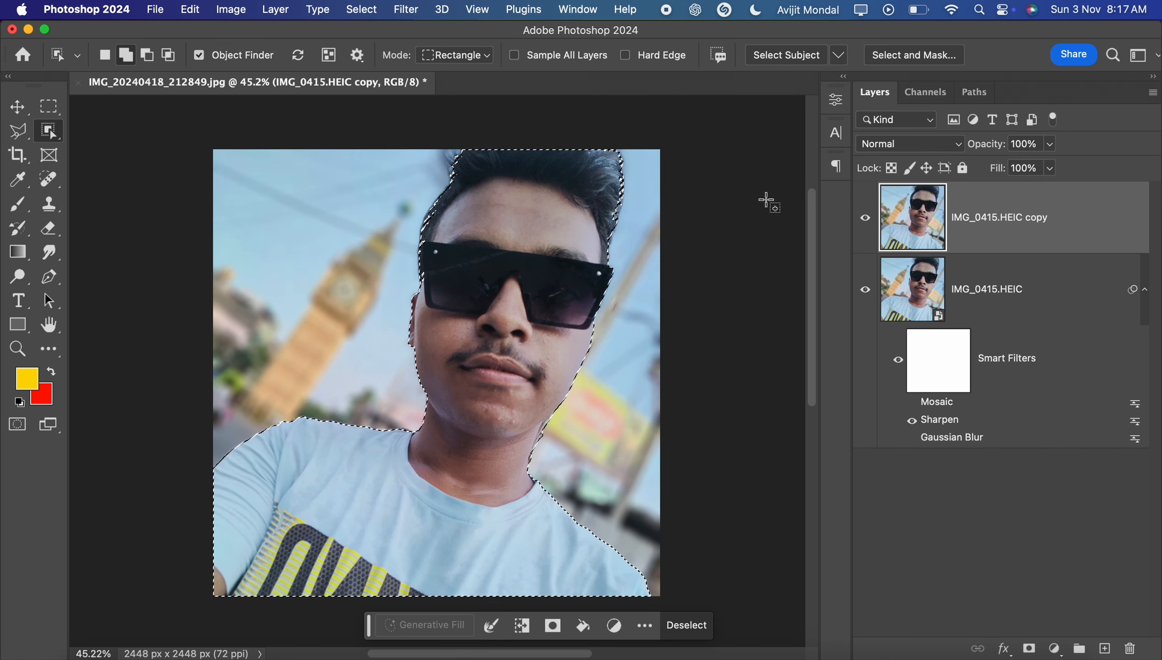
left_click(697, 294)
left_click(361, 9)
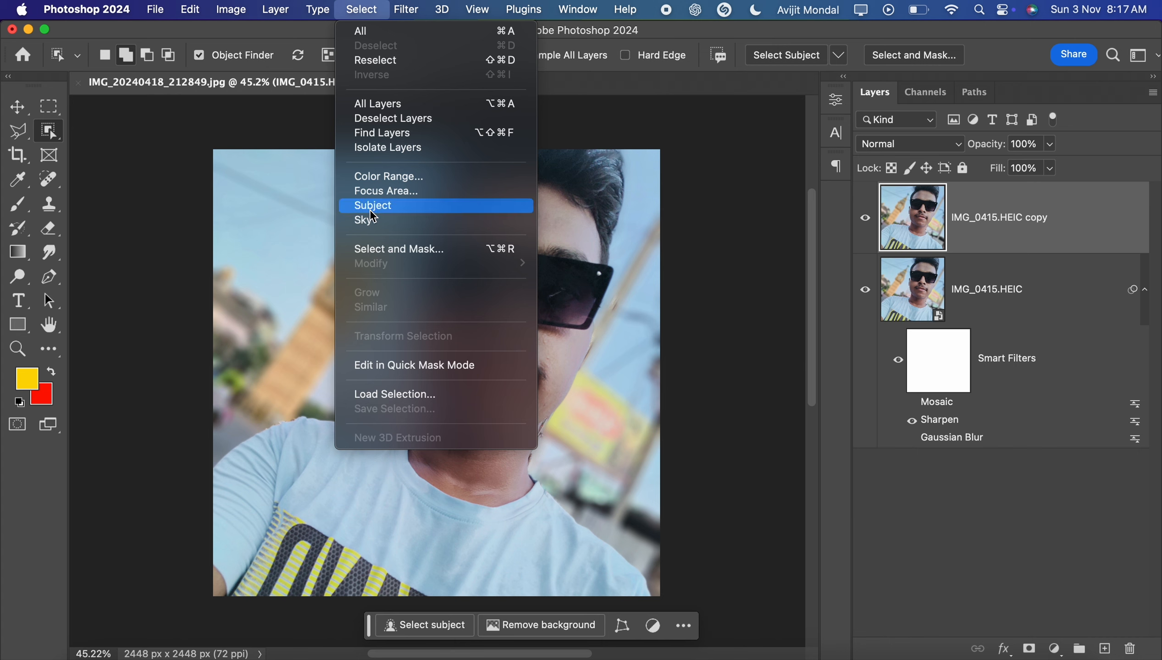
Step: Delete the rasterized IMG_0415.HEIC copy layer
left_click(1041, 230)
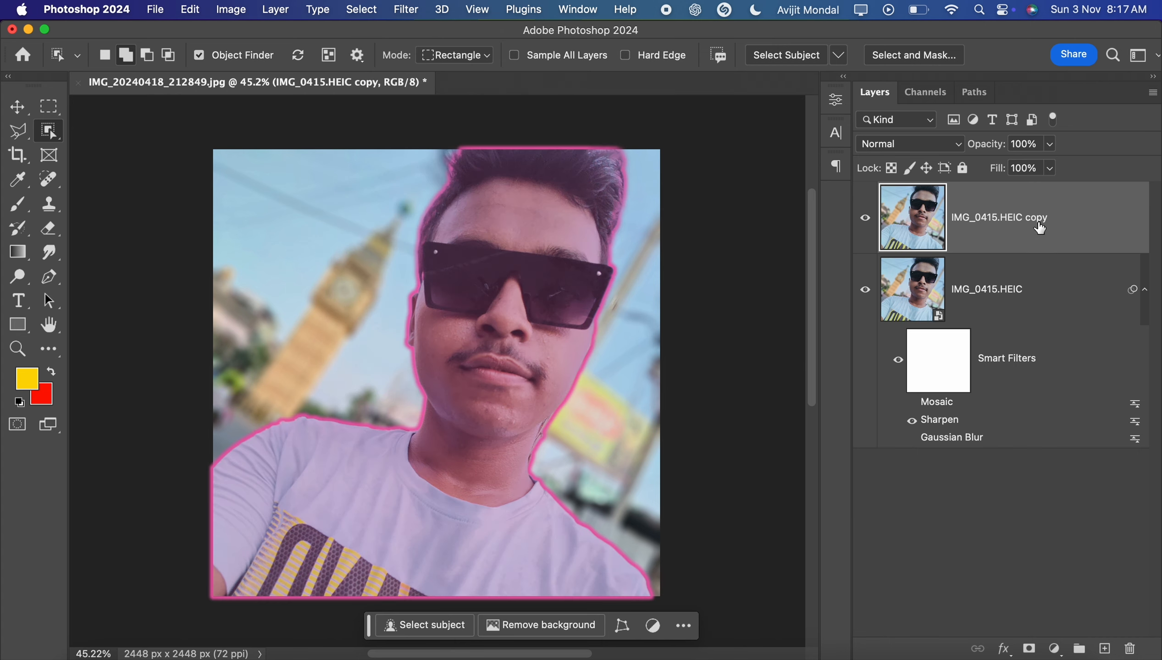
key("Delete")
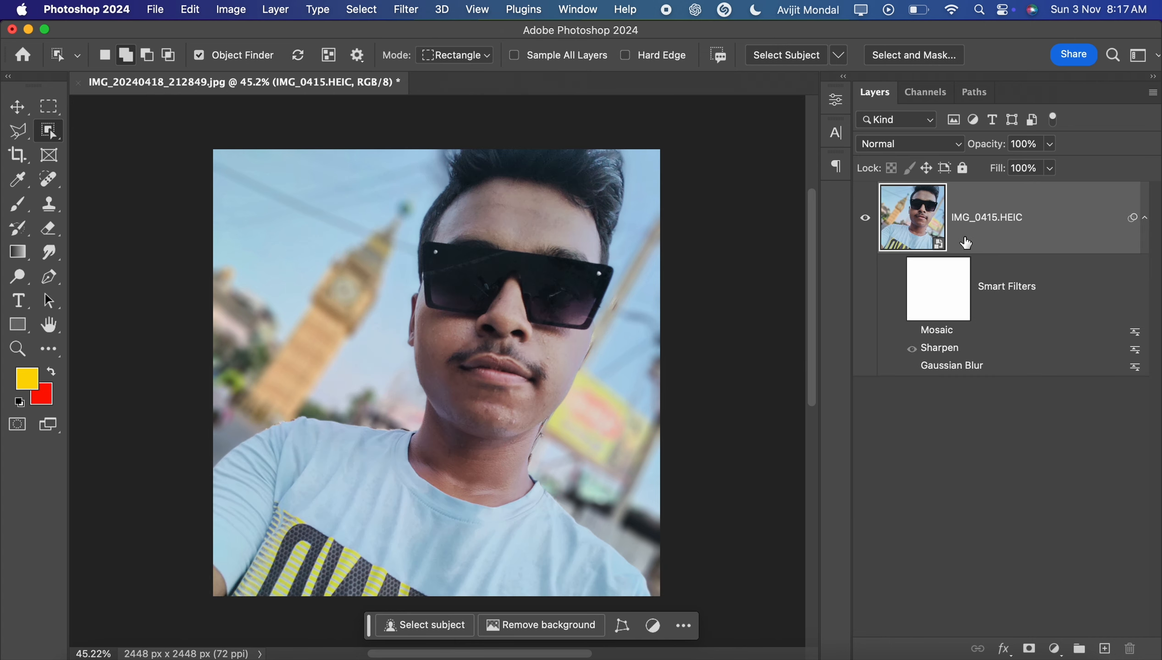
Step: Select the man in the IMG_0415.HEIC layer with the Select Subject command
left_click(406, 9)
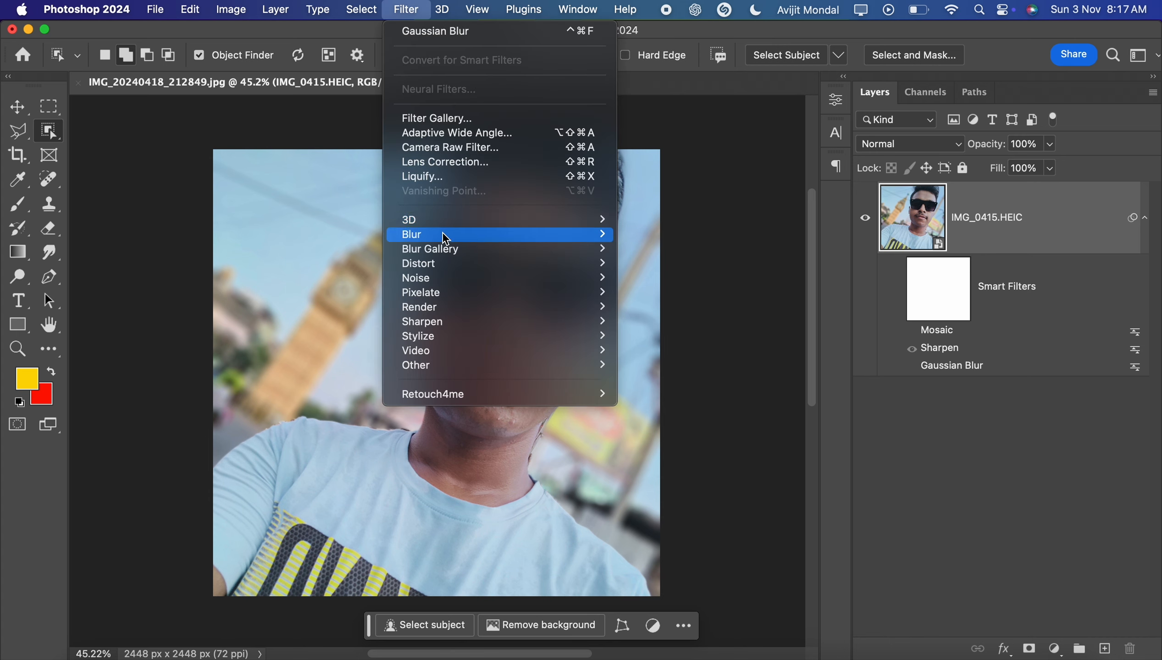
mouse_move(361, 10)
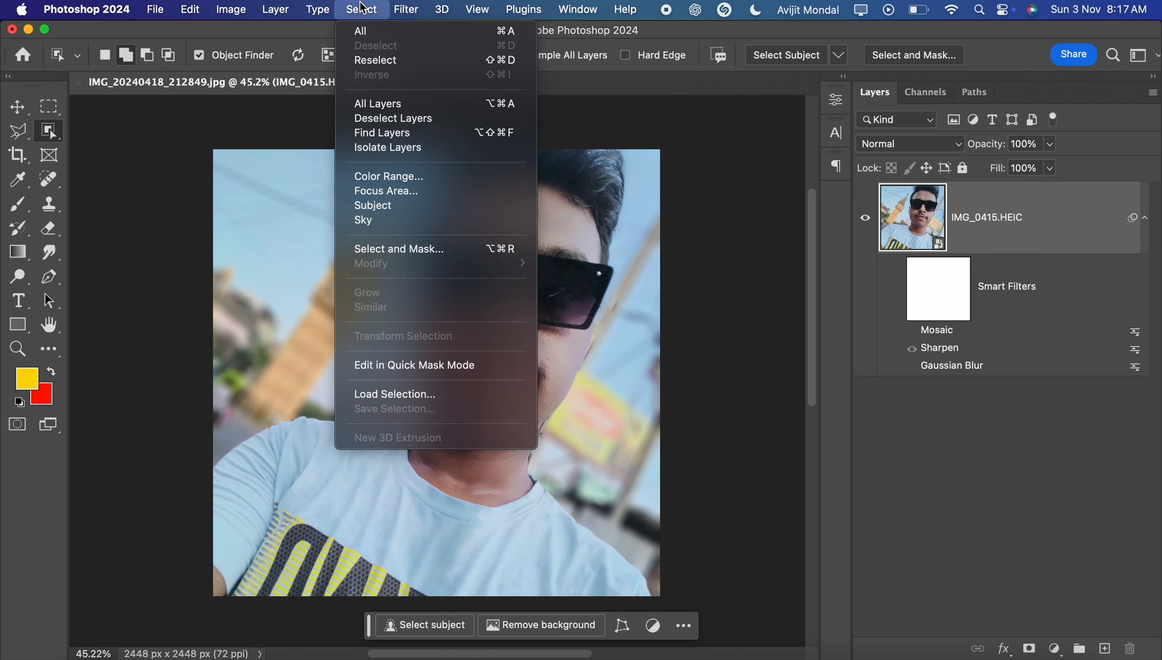
left_click(411, 207)
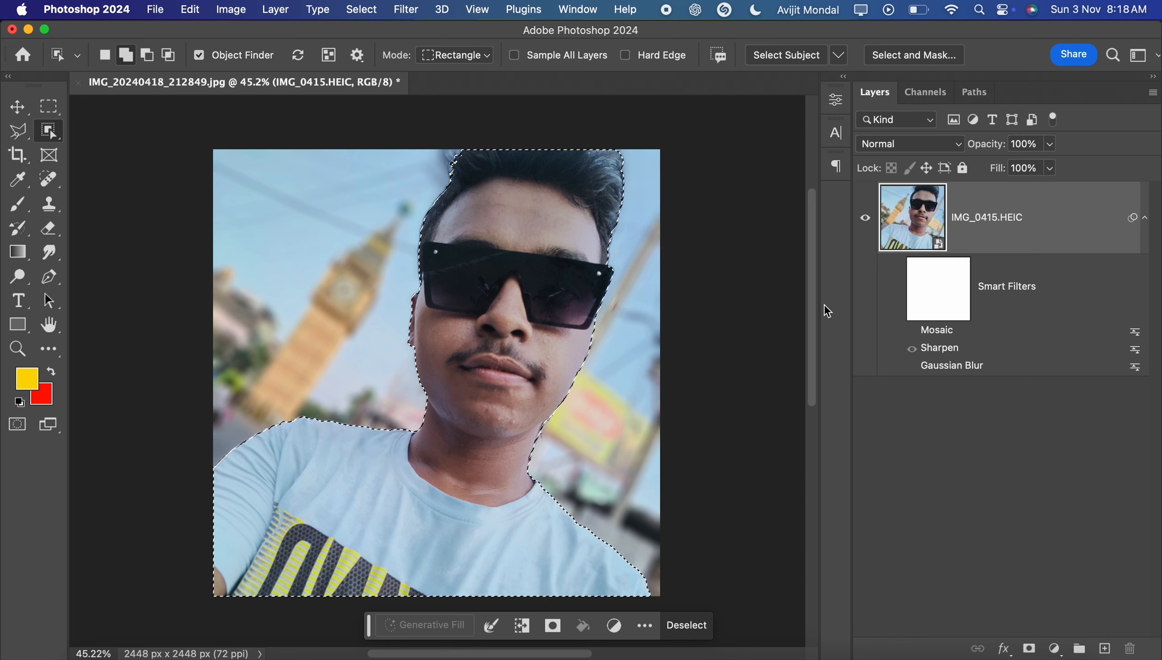
Step: Copy the selected man to a new layer, hide the IMG_0415.HEIC layer beneath it, and undo both changes
key("super+j")
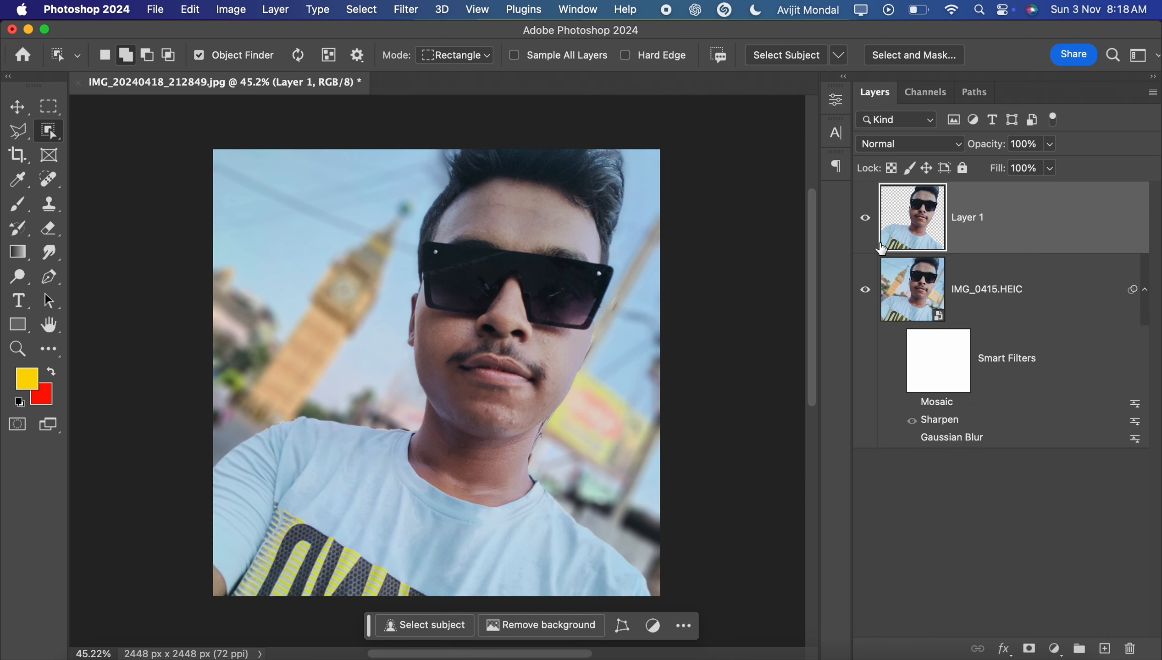
left_click(865, 291)
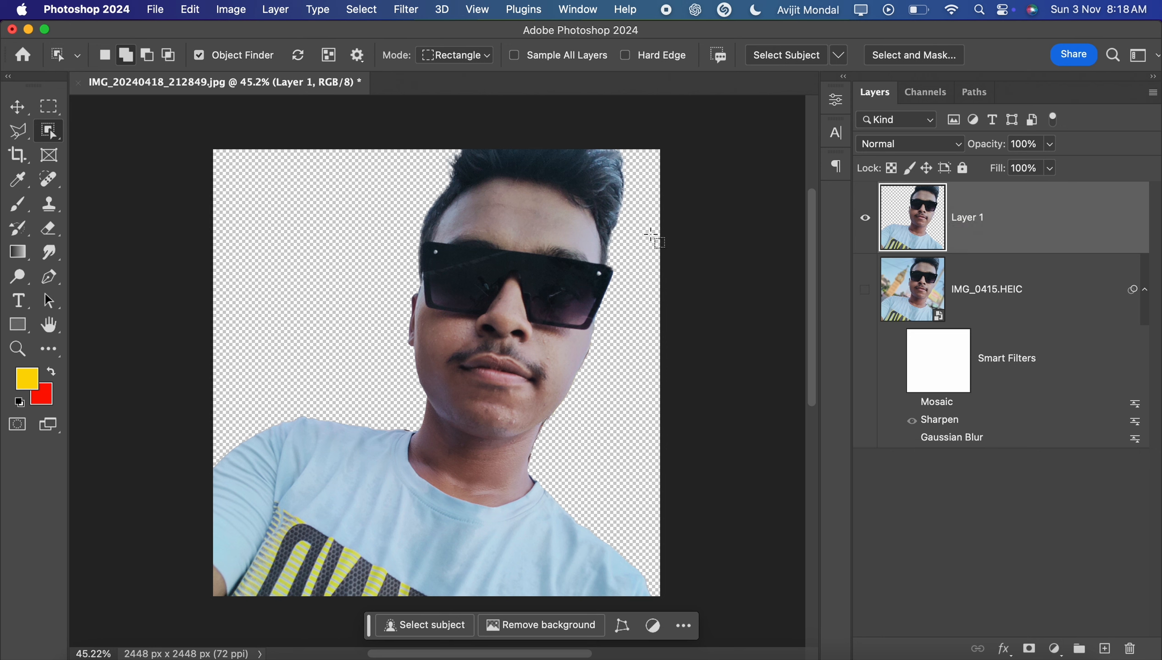
key("super+z")
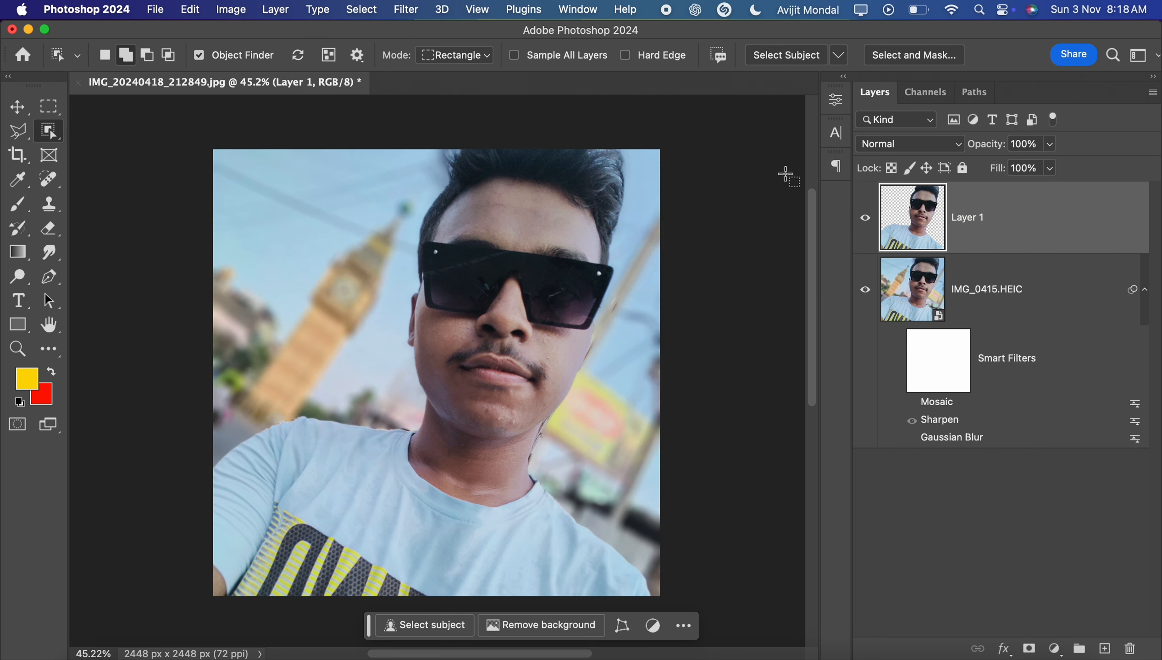
key("super+z")
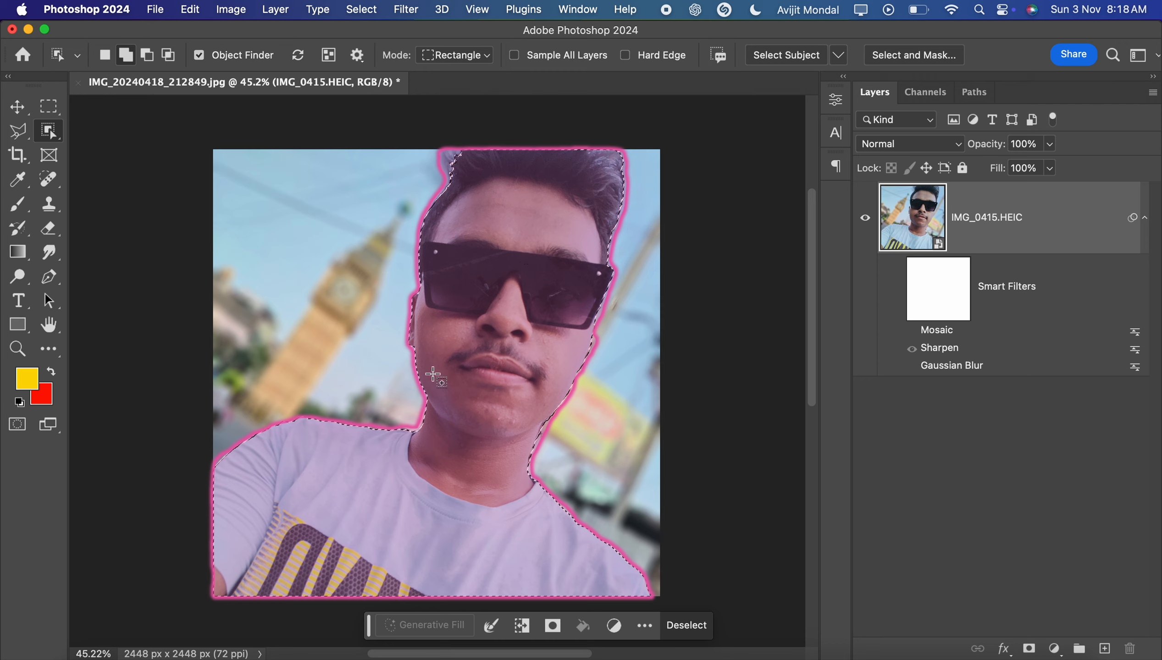
Step: Add a layer mask from the selection to IMG_0415.HEIC and try scaling the image and linked mask together to about 117%
left_click(1028, 650)
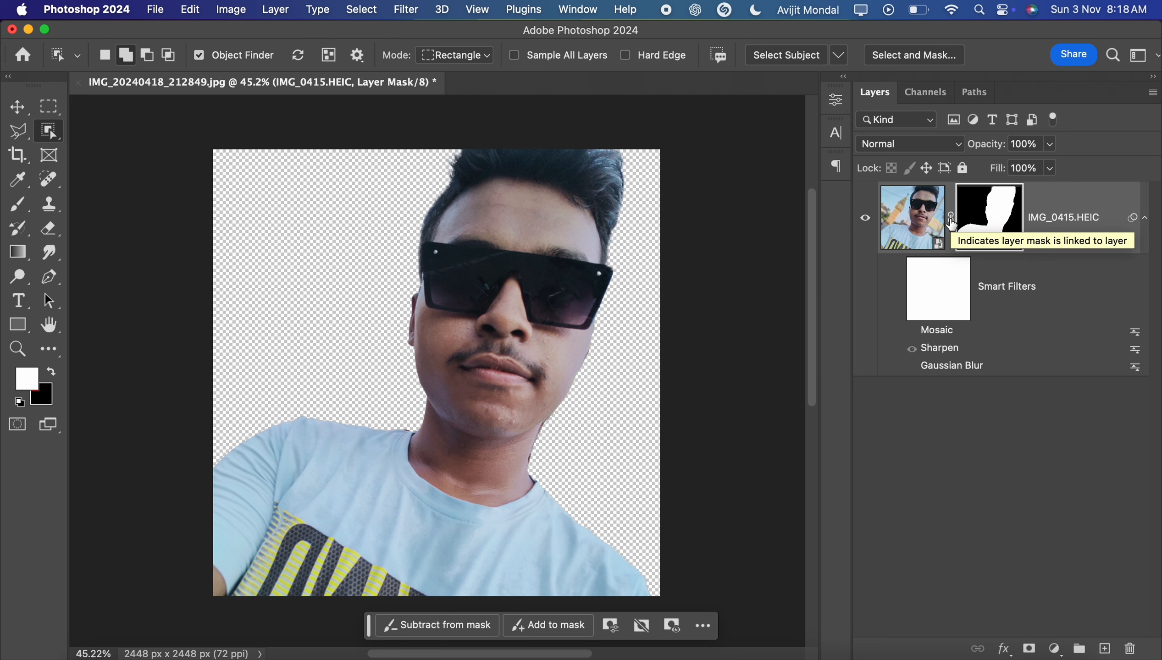
key("super+t")
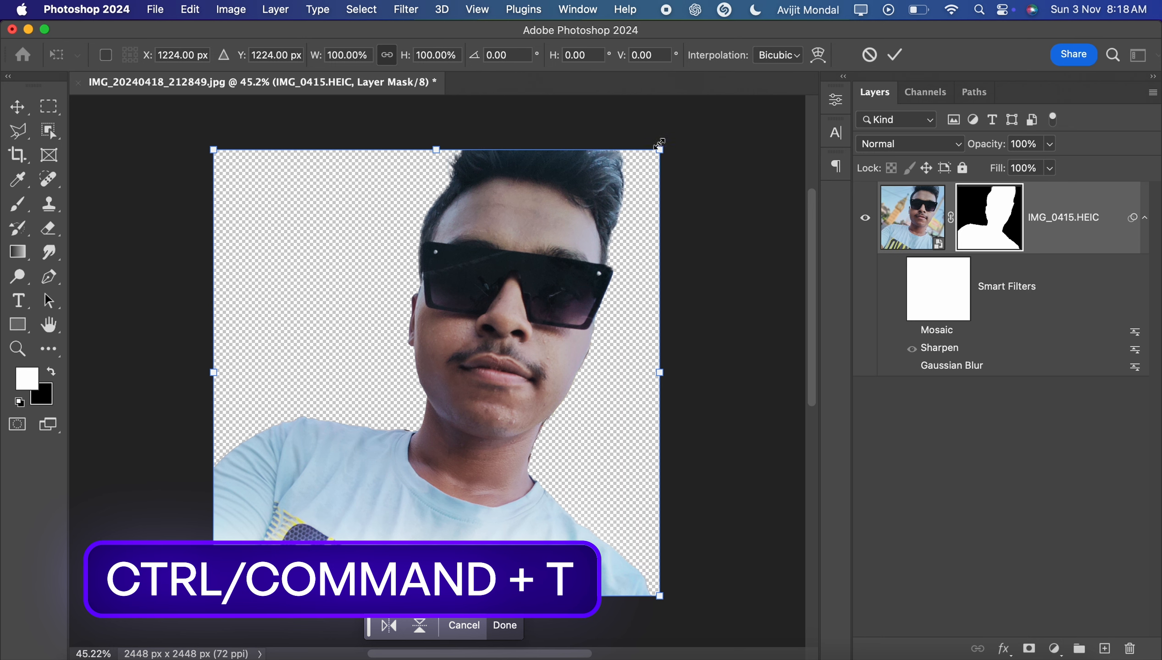
left_click_drag(659, 144, 743, 89)
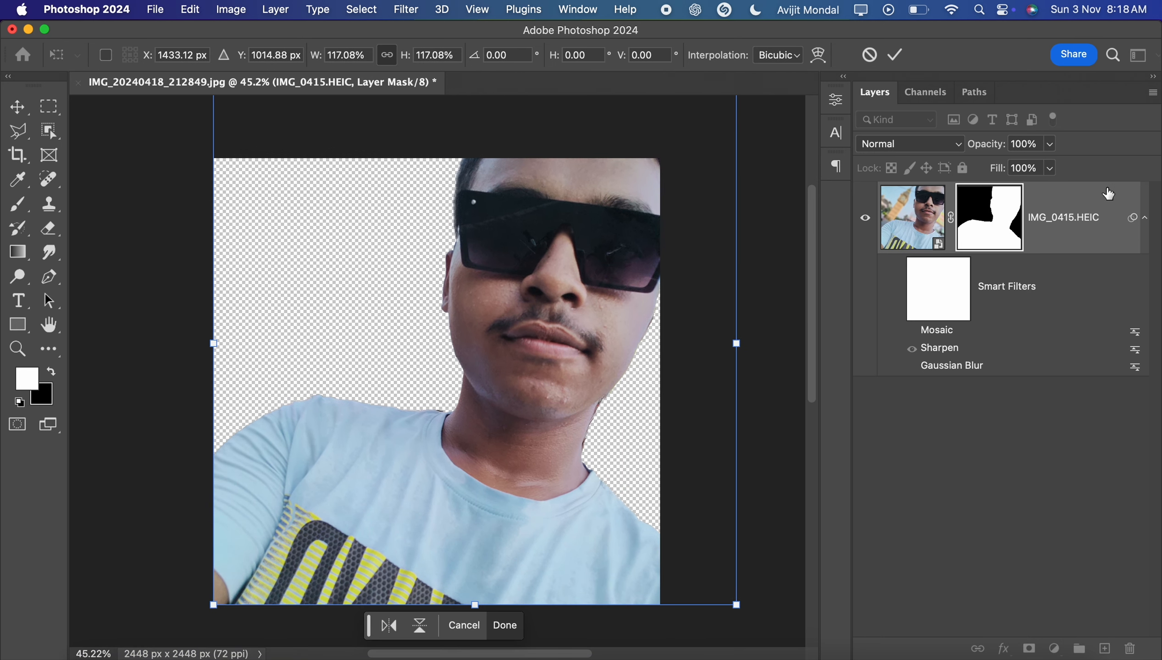
key("Return")
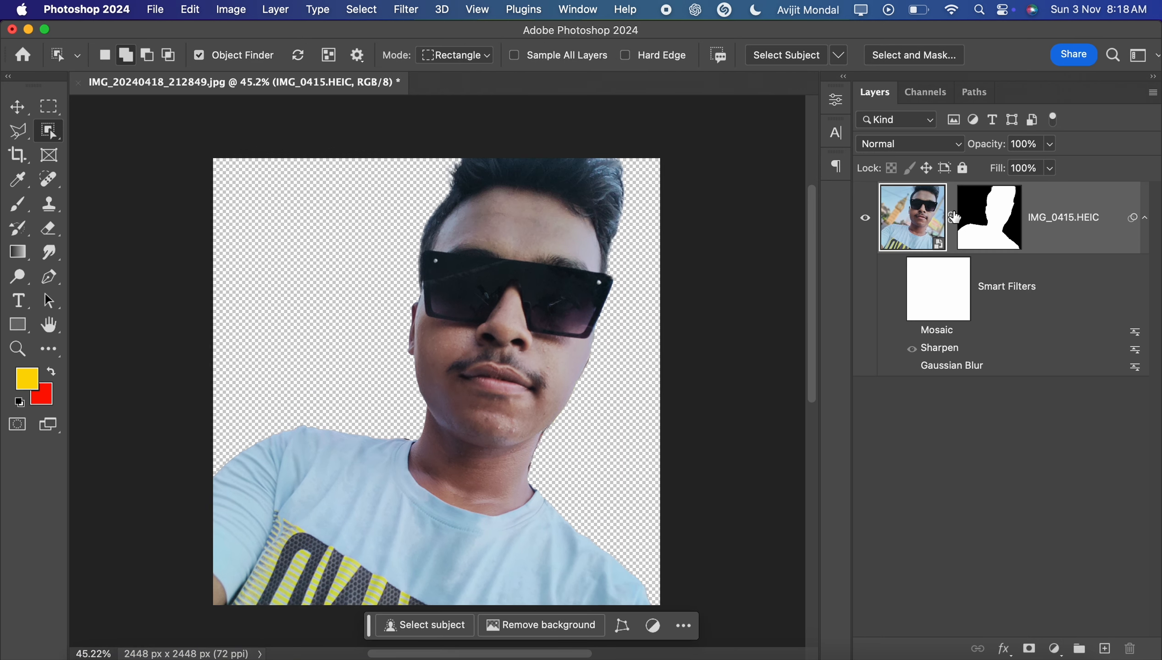
Step: Unlink the layer mask from the image and try scaling only the image to about 76.5%
left_click(952, 226)
key("ctrl+t")
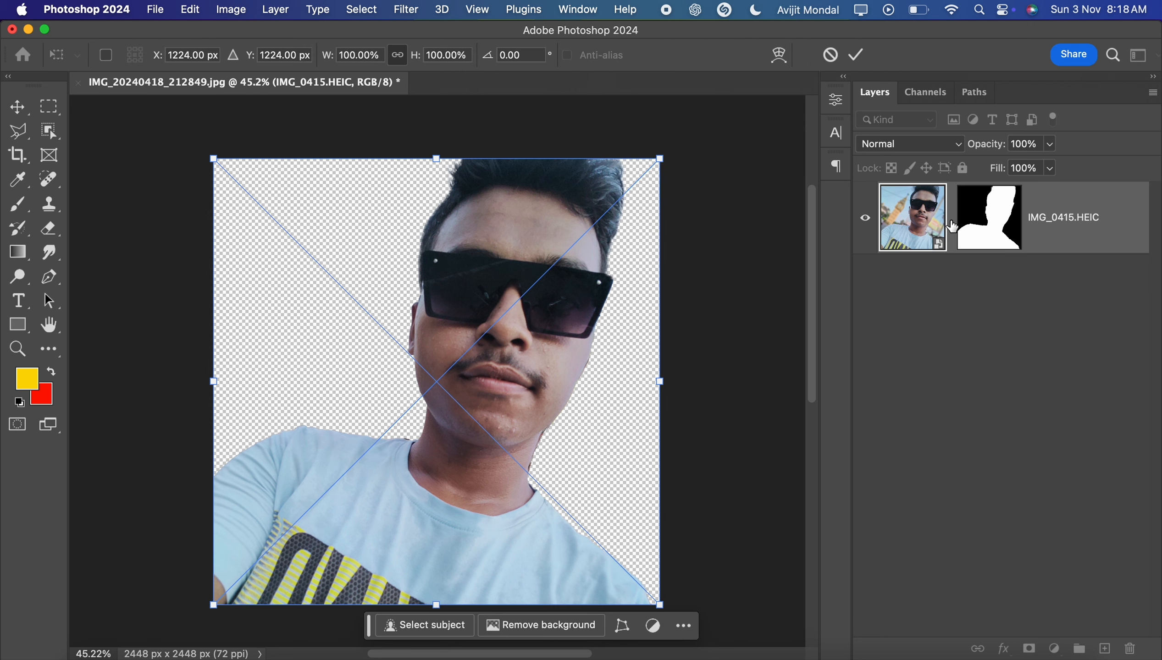
left_click_drag(669, 165, 534, 270)
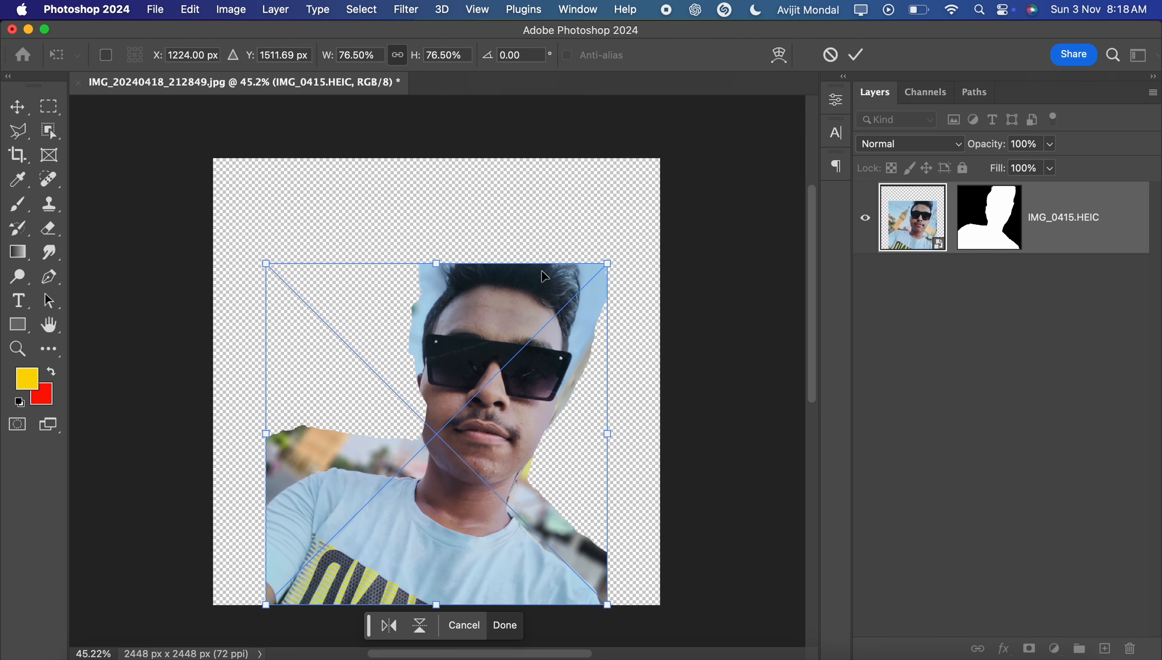
key("Escape")
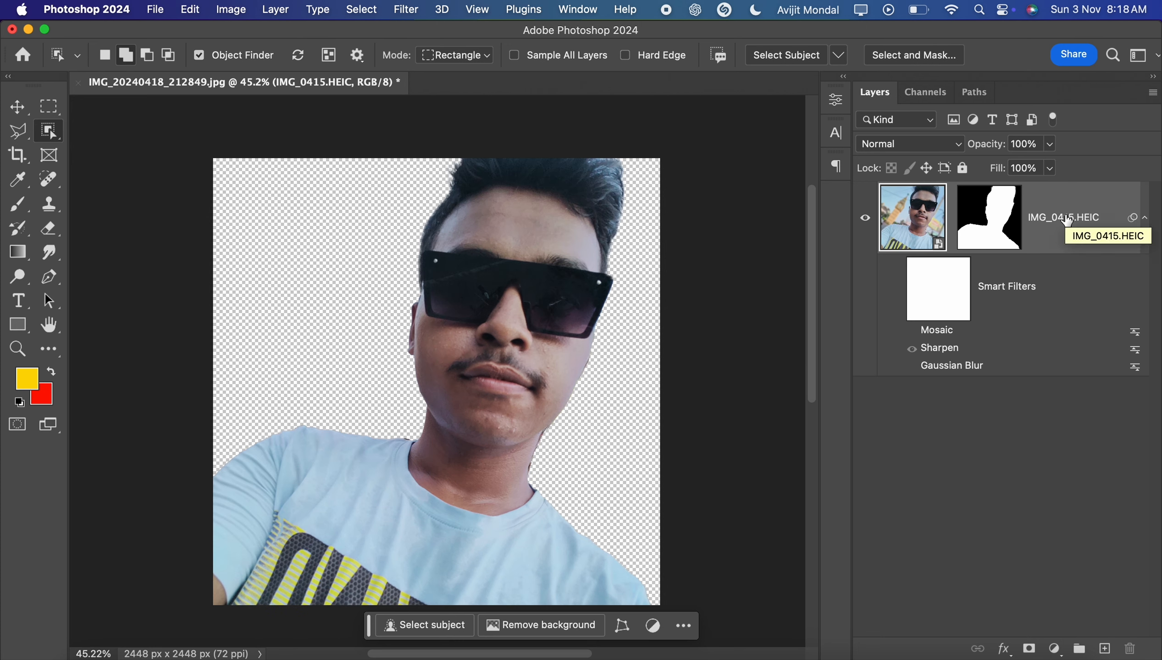
Step: Target the IMG_0415.HEIC layer mask and set the Brush tool's flow to 100%
left_click(988, 217)
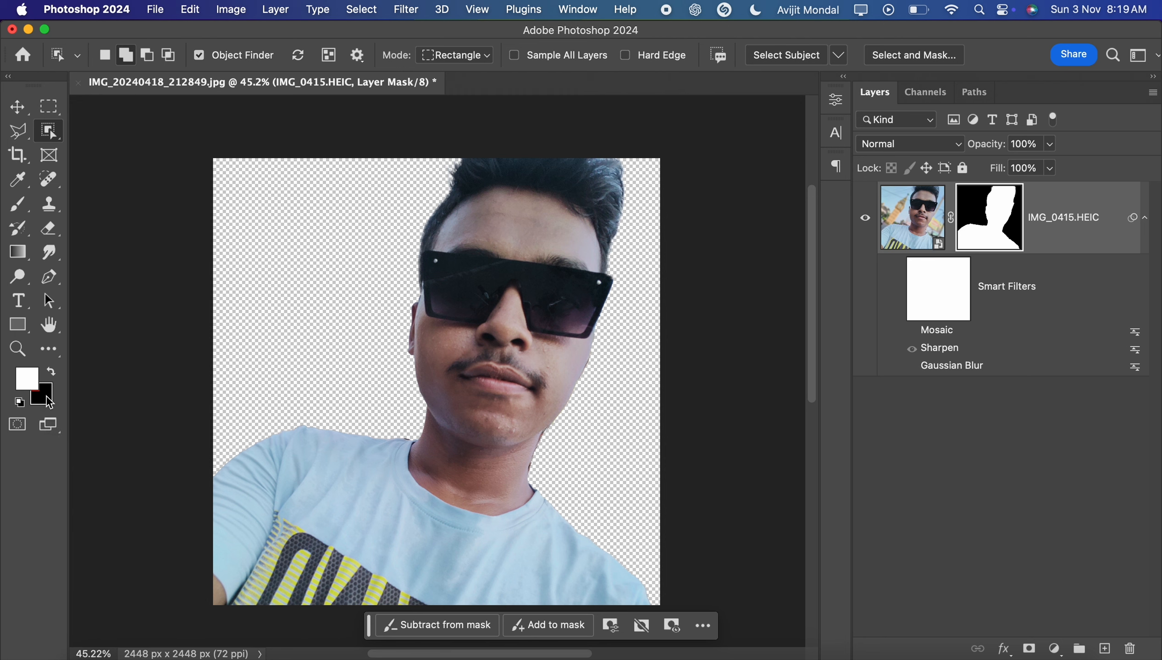
left_click(15, 213)
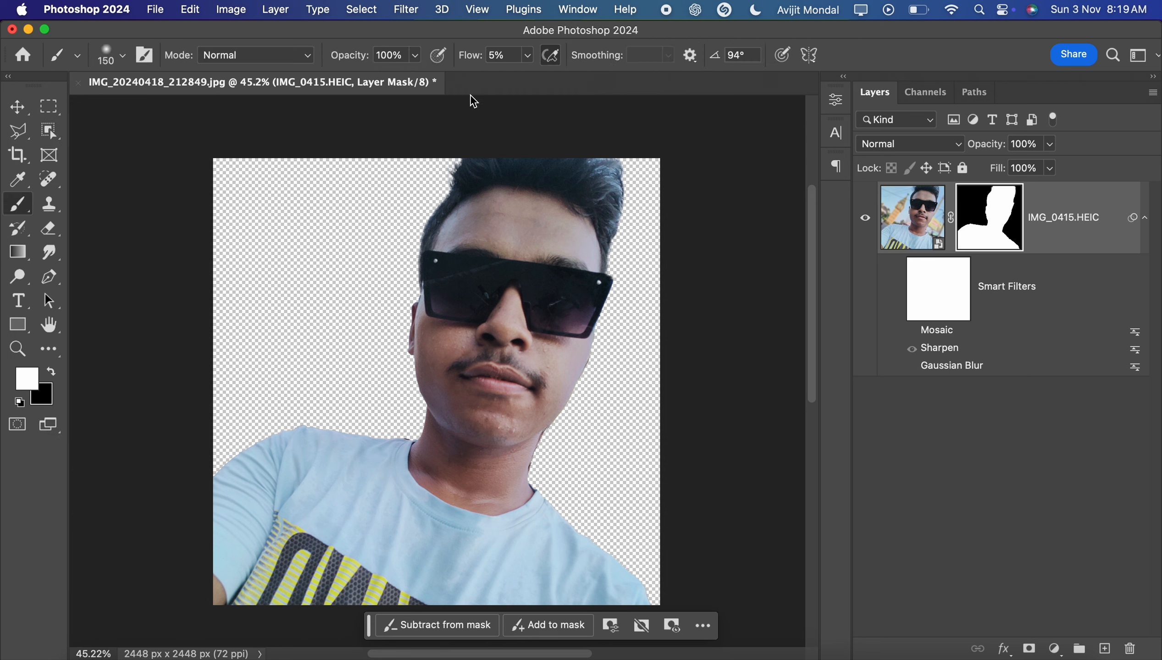
left_click(527, 55)
left_click_drag(528, 75, 596, 76)
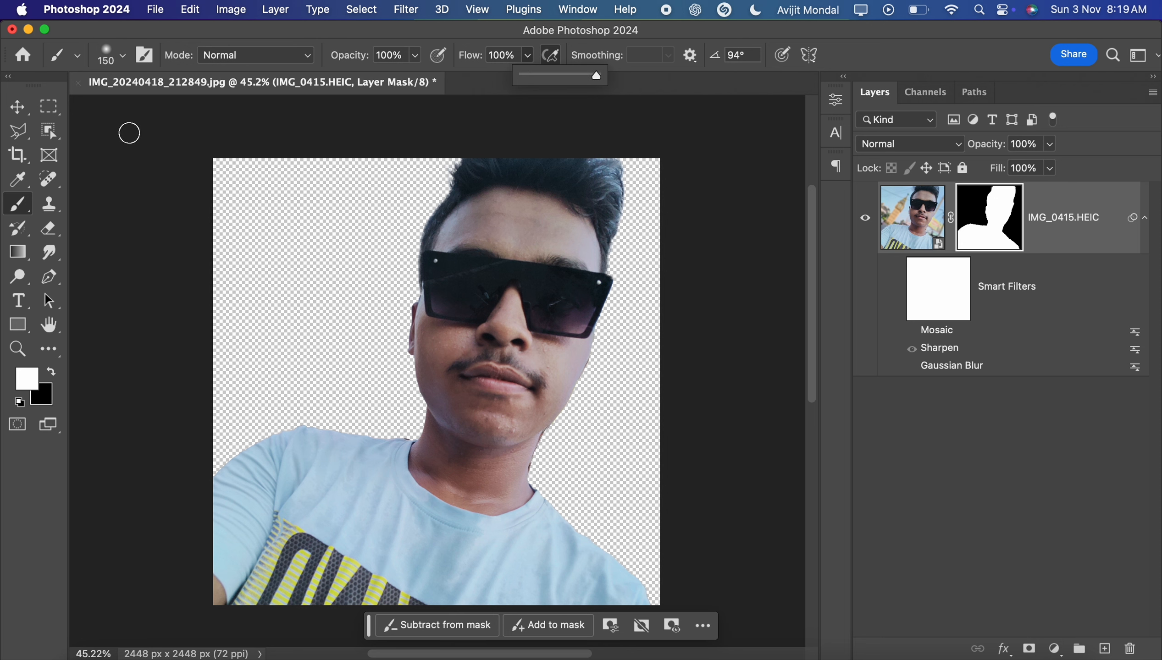
left_click(982, 220)
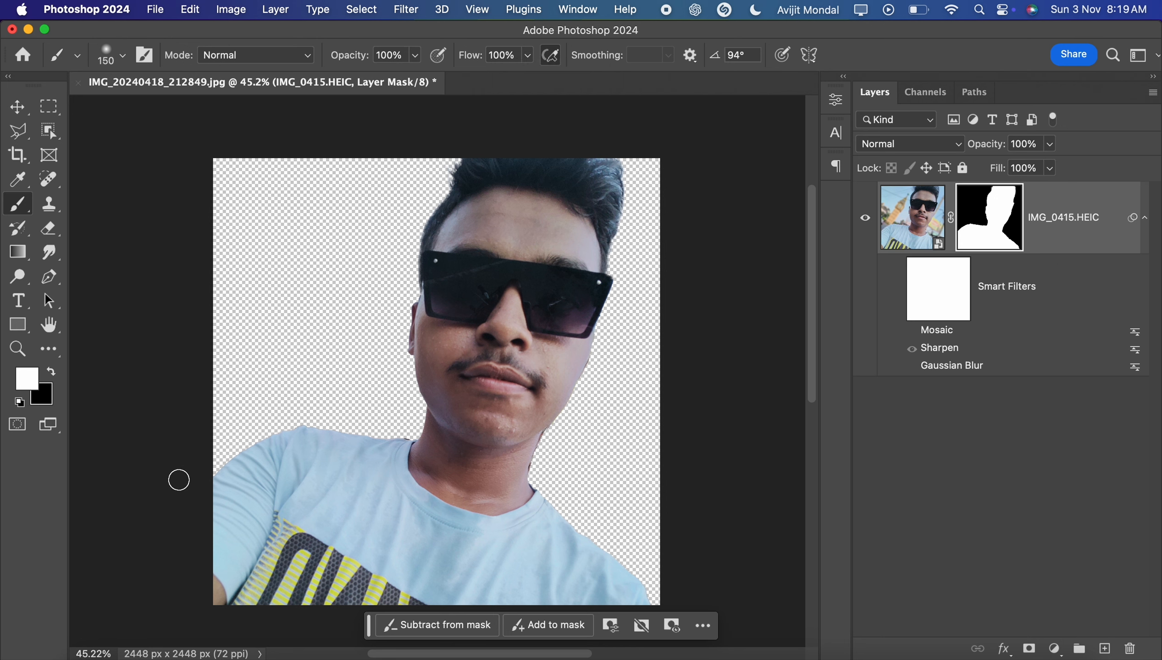
Step: Paint white on the mask to reveal the clock tower area, and paint black over that area and across the man's neck
mouse_move(171, 462)
left_mouse_down()
mouse_move(325, 325)
mouse_move(260, 314)
mouse_move(231, 334)
mouse_move(276, 316)
mouse_move(230, 375)
mouse_move(348, 277)
mouse_move(345, 307)
mouse_move(363, 277)
mouse_move(308, 357)
left_mouse_up()
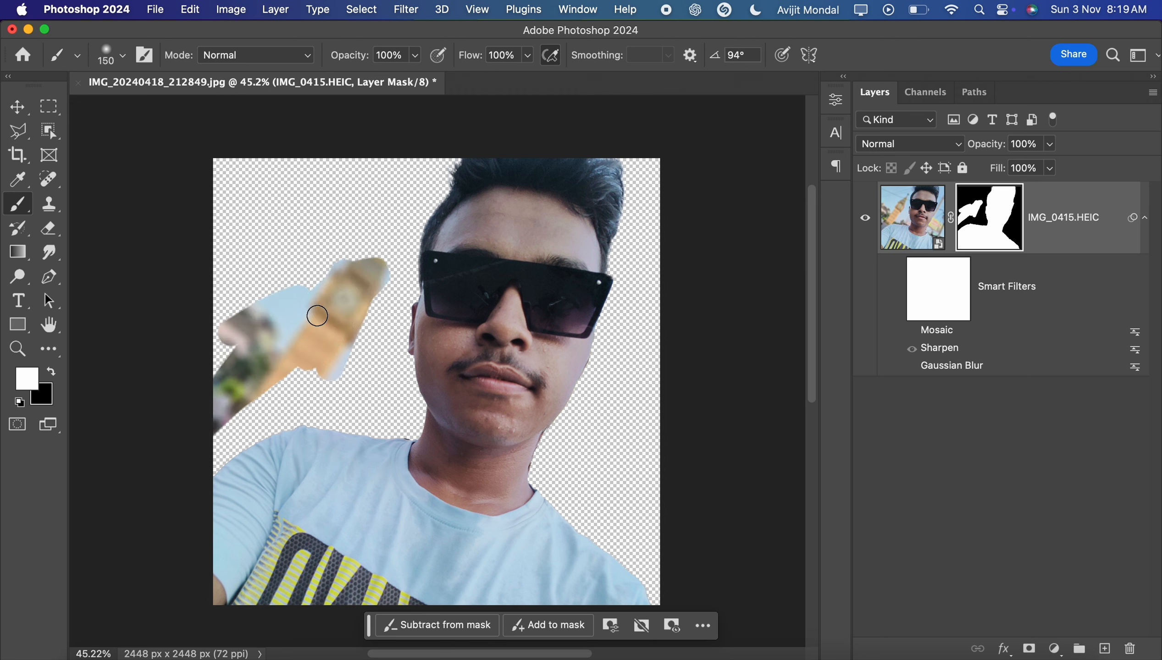
mouse_move(328, 314)
left_mouse_down()
mouse_move(293, 293)
mouse_move(342, 306)
left_mouse_up()
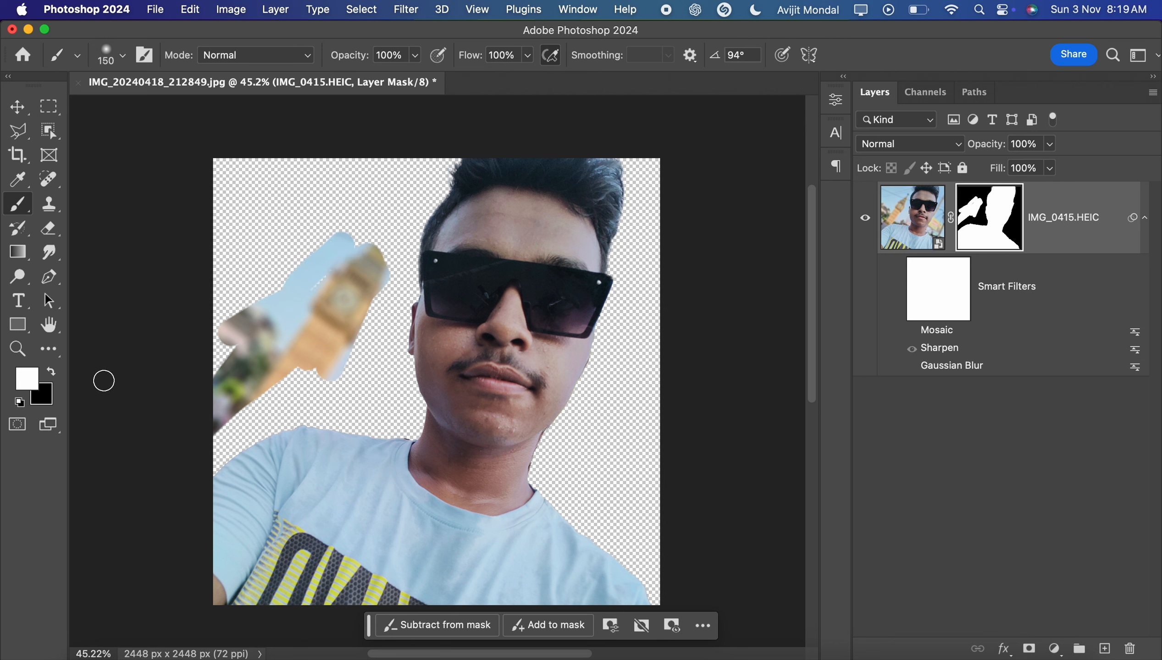
key("x")
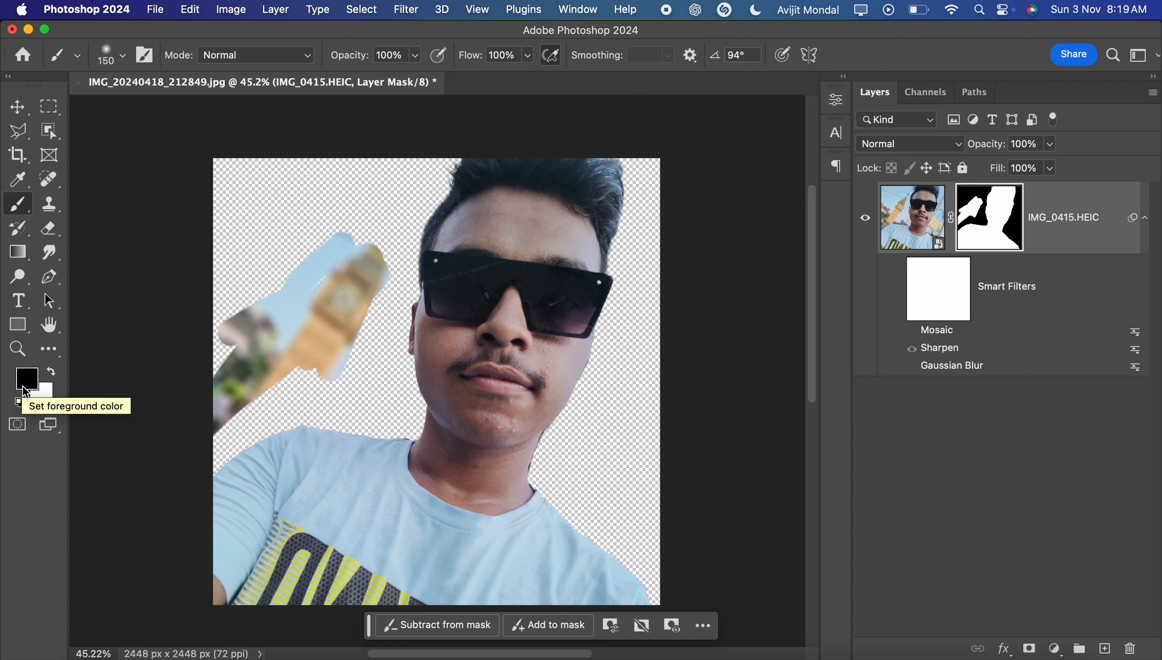
mouse_move(336, 237)
left_mouse_down()
mouse_move(246, 331)
mouse_move(367, 228)
mouse_move(292, 334)
mouse_move(346, 255)
mouse_move(349, 296)
mouse_move(367, 296)
mouse_move(376, 252)
mouse_move(343, 378)
mouse_move(342, 333)
mouse_move(264, 373)
mouse_move(219, 348)
mouse_move(247, 405)
left_mouse_up()
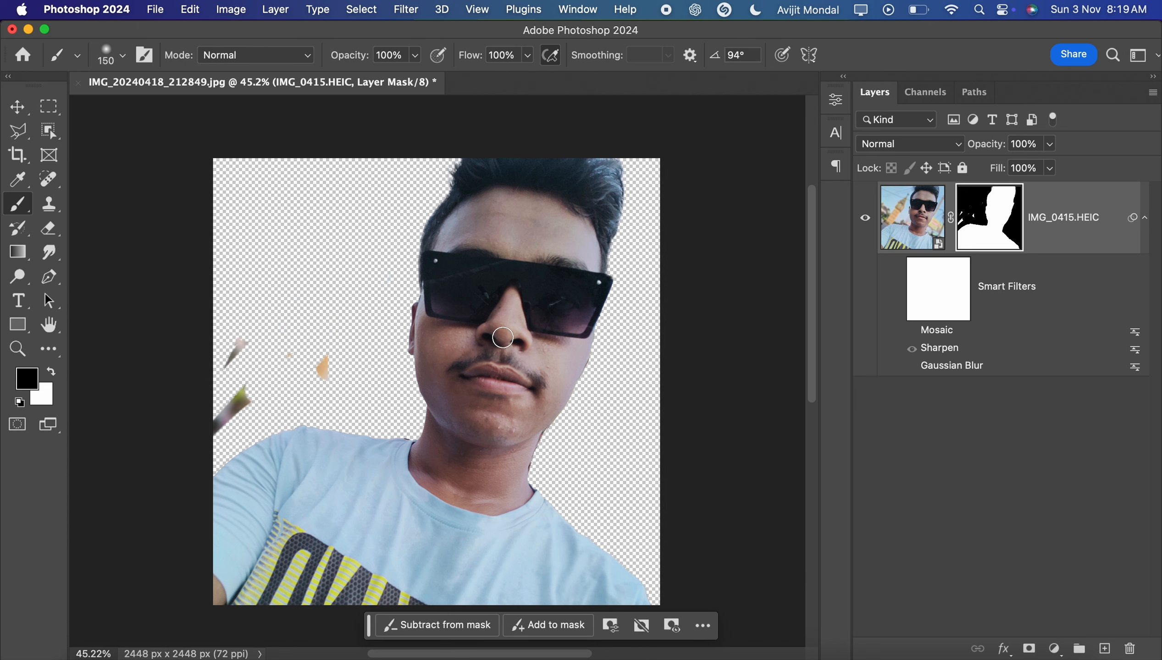
left_click_drag(399, 341, 504, 525)
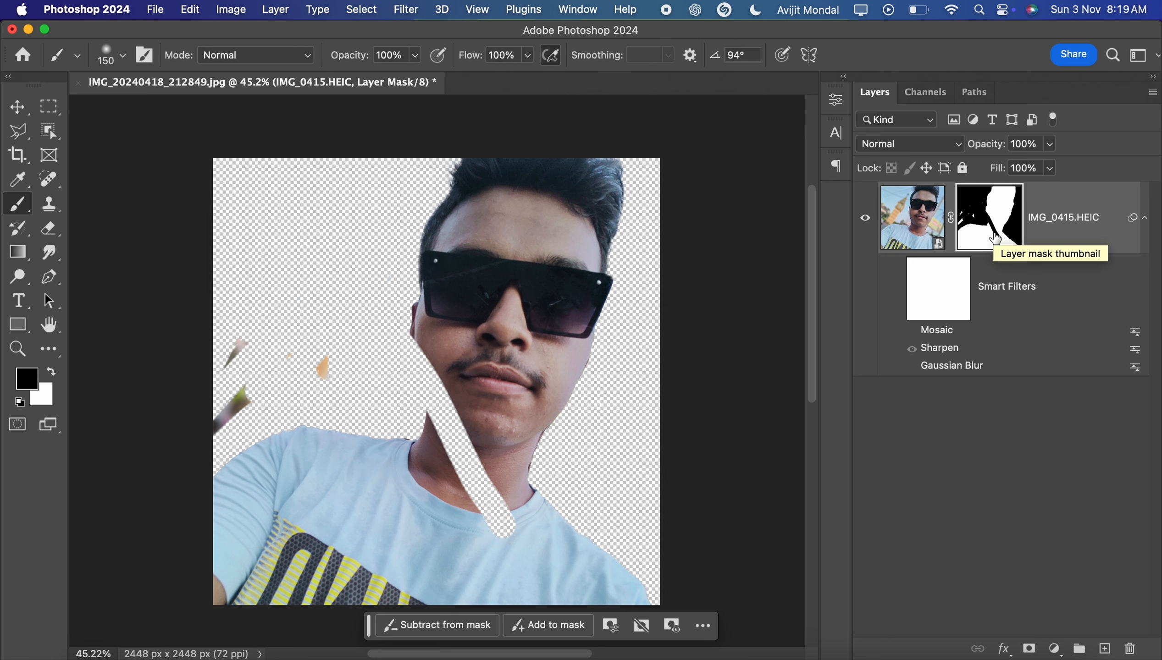
Step: Undo all the white and black brush strokes on the layer mask
key("super+z")
key("super+z")
key("super+z")
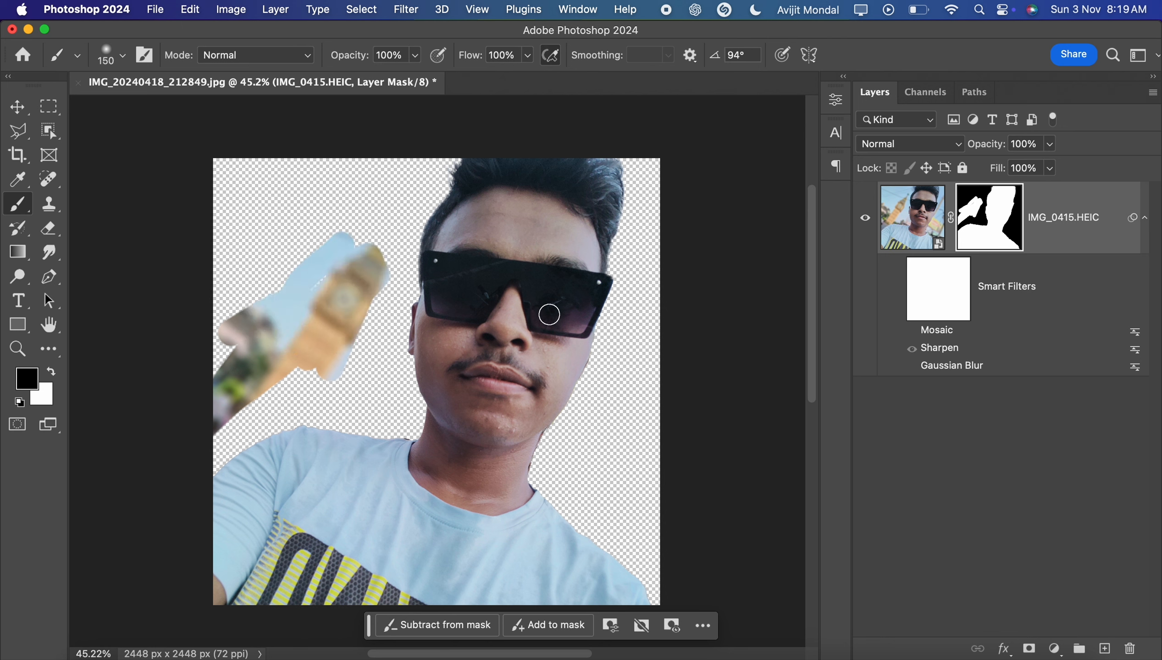
key("super+z")
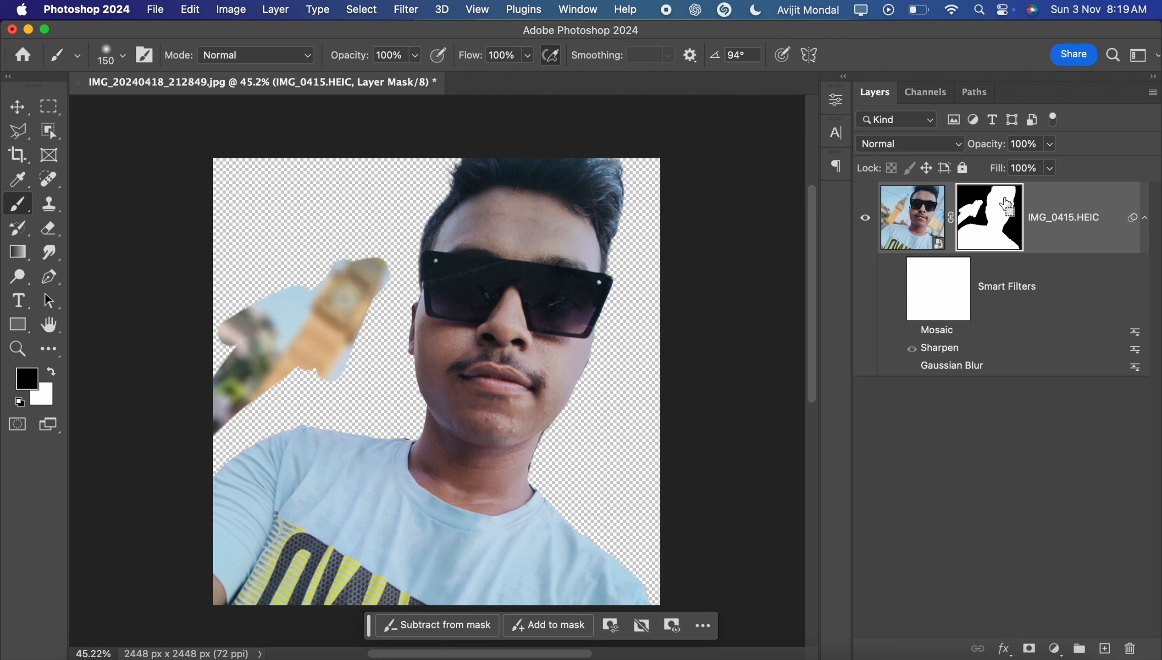
key("super+z")
key("super+z")
key("super+z")
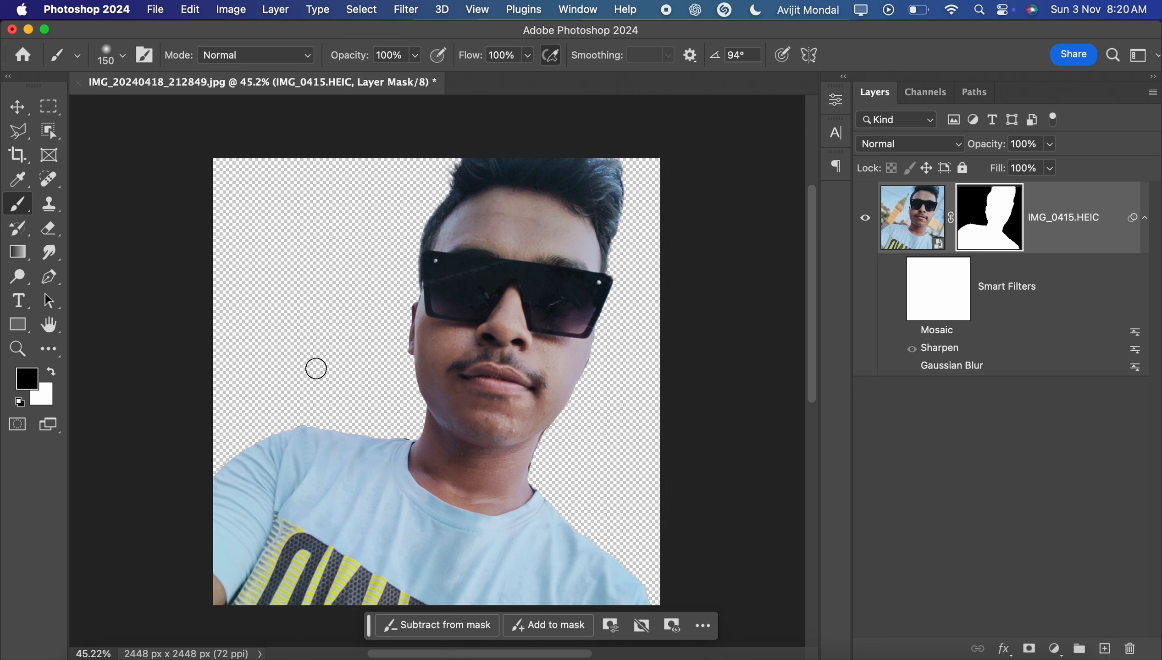
Step: Paint white on the mask along the man's shoulder, undo the stroke, and remove the layer mask
key("x")
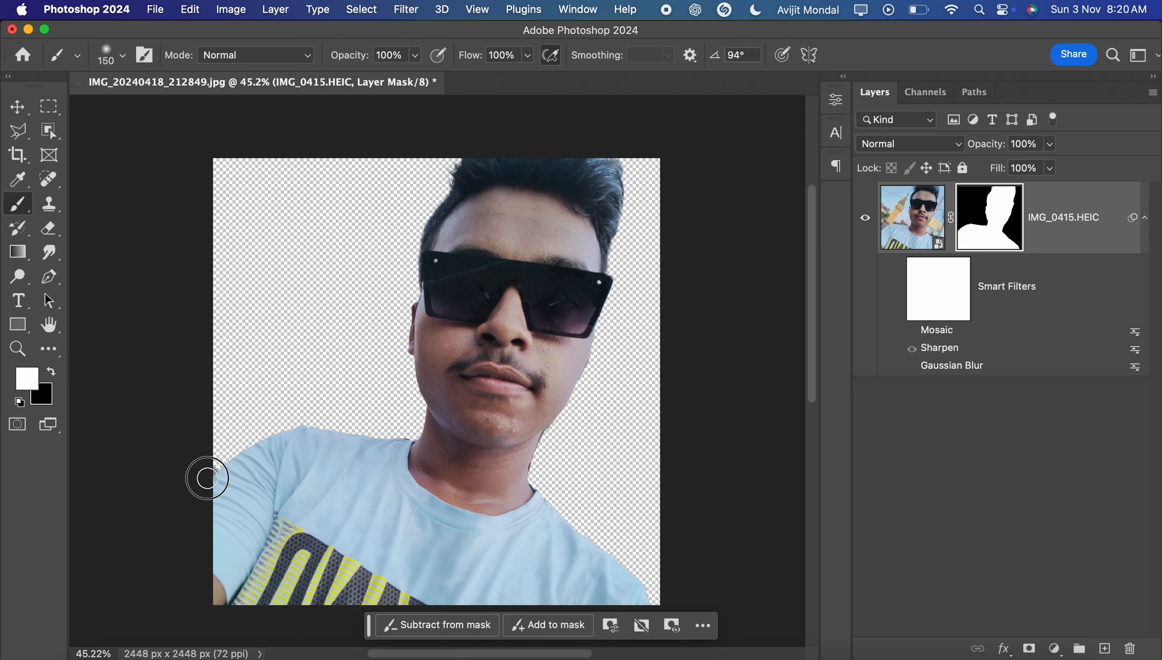
mouse_move(206, 478)
left_mouse_down()
mouse_move(256, 426)
mouse_move(387, 438)
left_mouse_up()
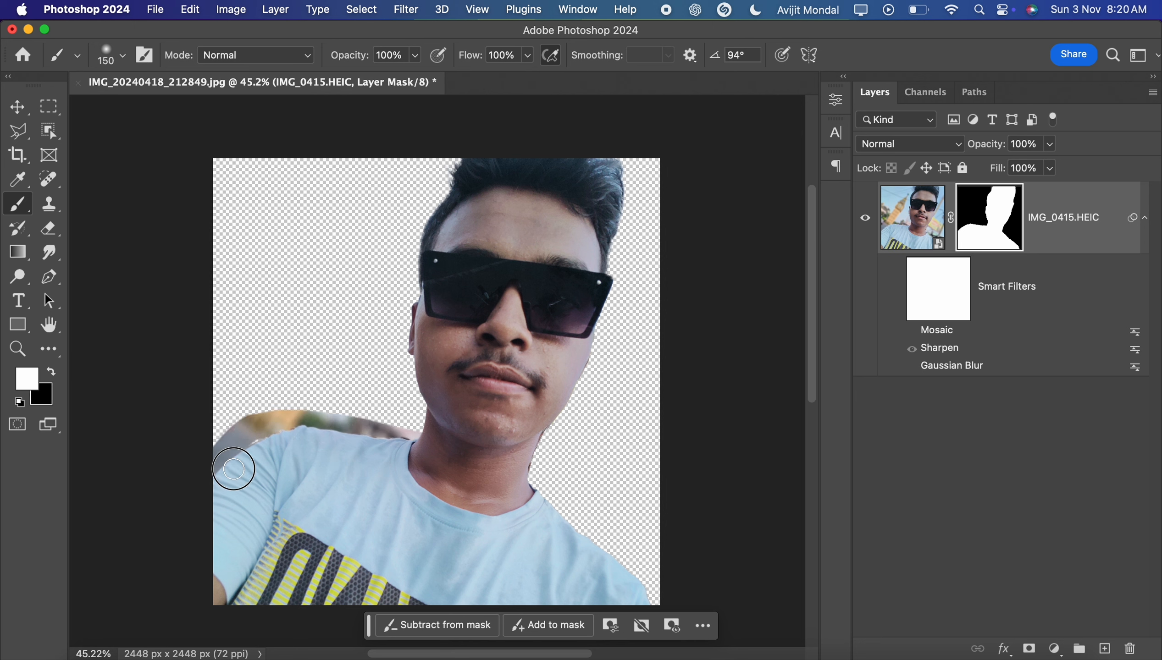
key("super+z")
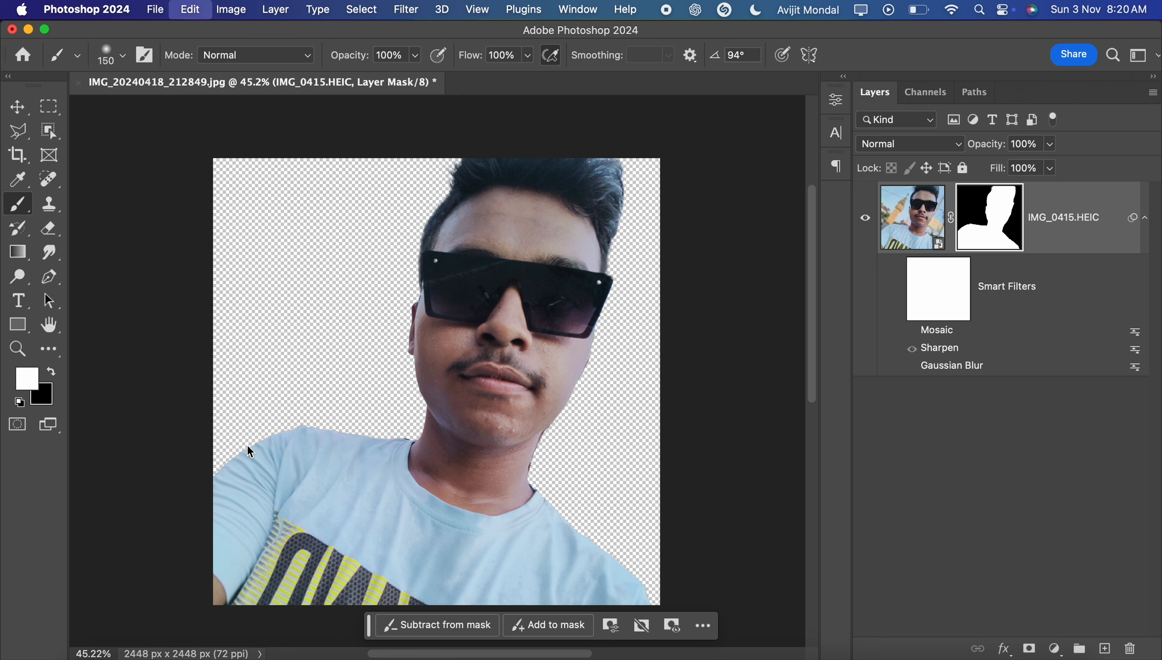
key("super+z")
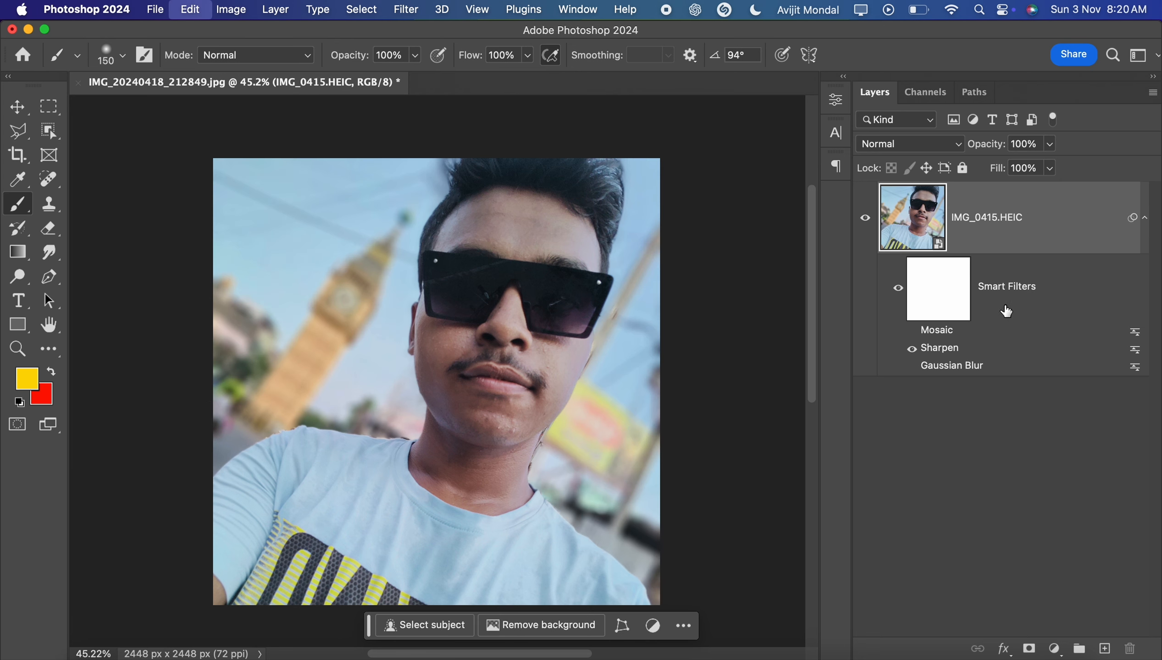
Step: Duplicate the IMG_0415.HEIC layer as a rasterized copy and select the man on it with Select Subject
key("super+j")
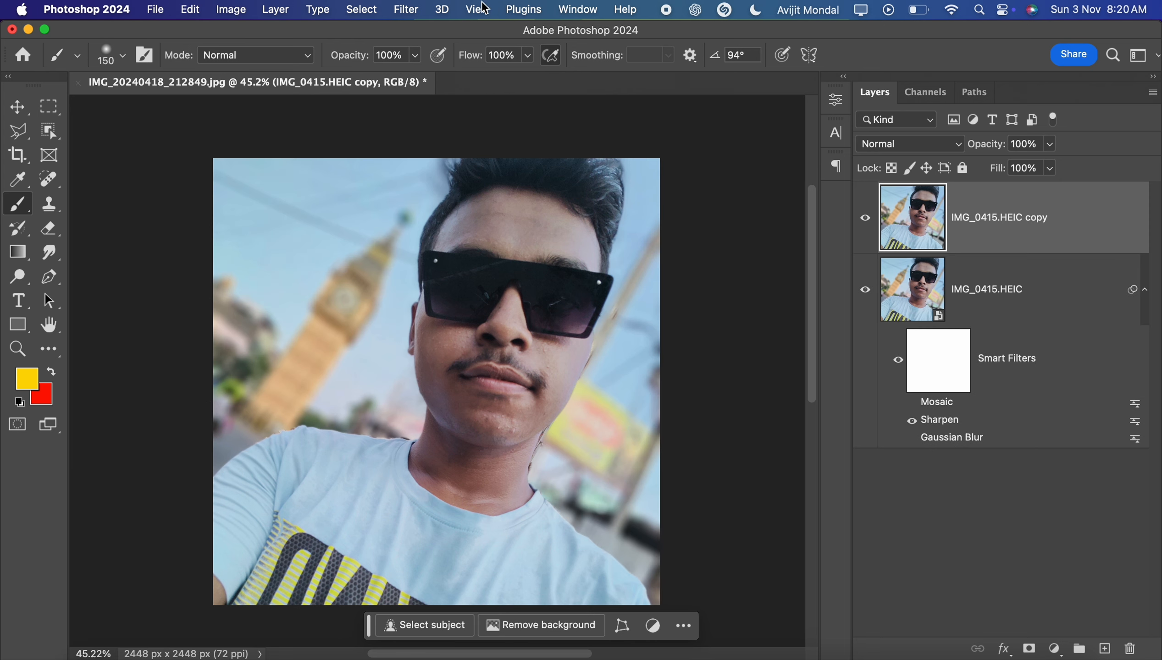
left_click(406, 9)
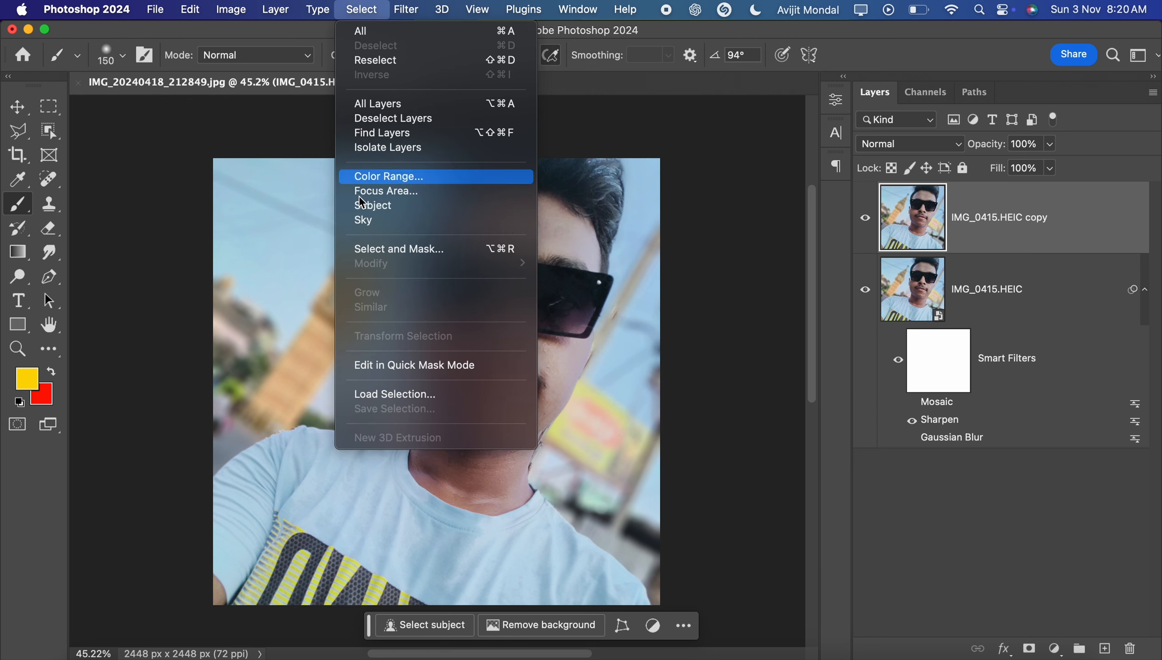
left_click(412, 576)
left_click(410, 628)
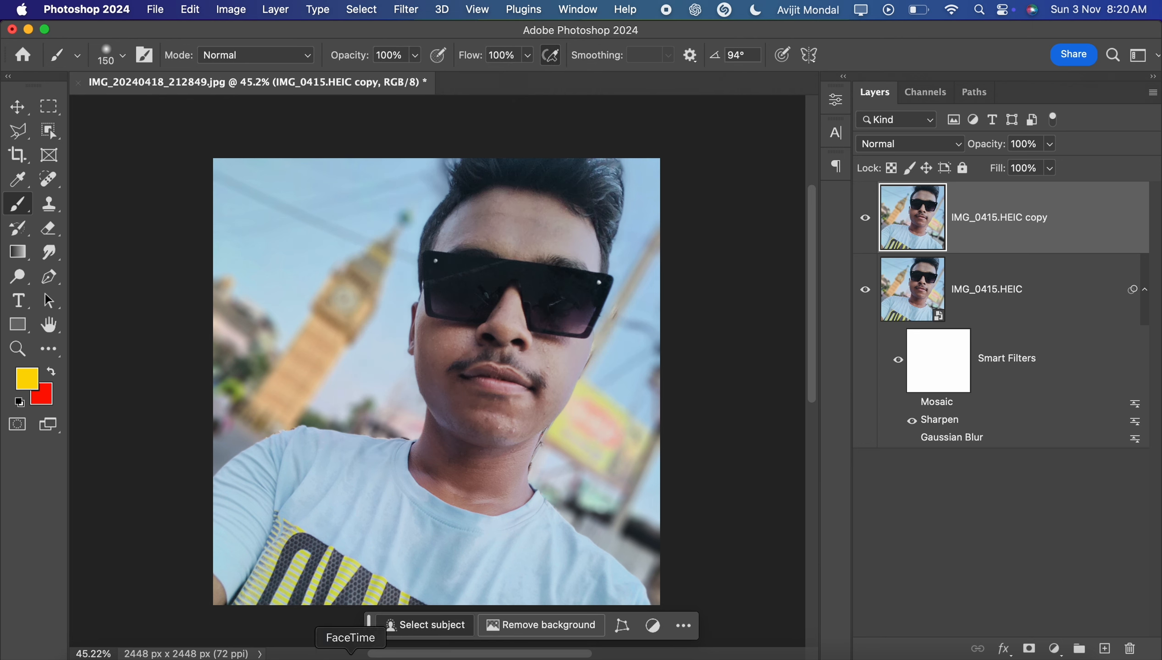
Step: Copy the selected man to a new layer and hide the IMG_0415.HEIC copy and IMG_0415.HEIC layers
key("super+j")
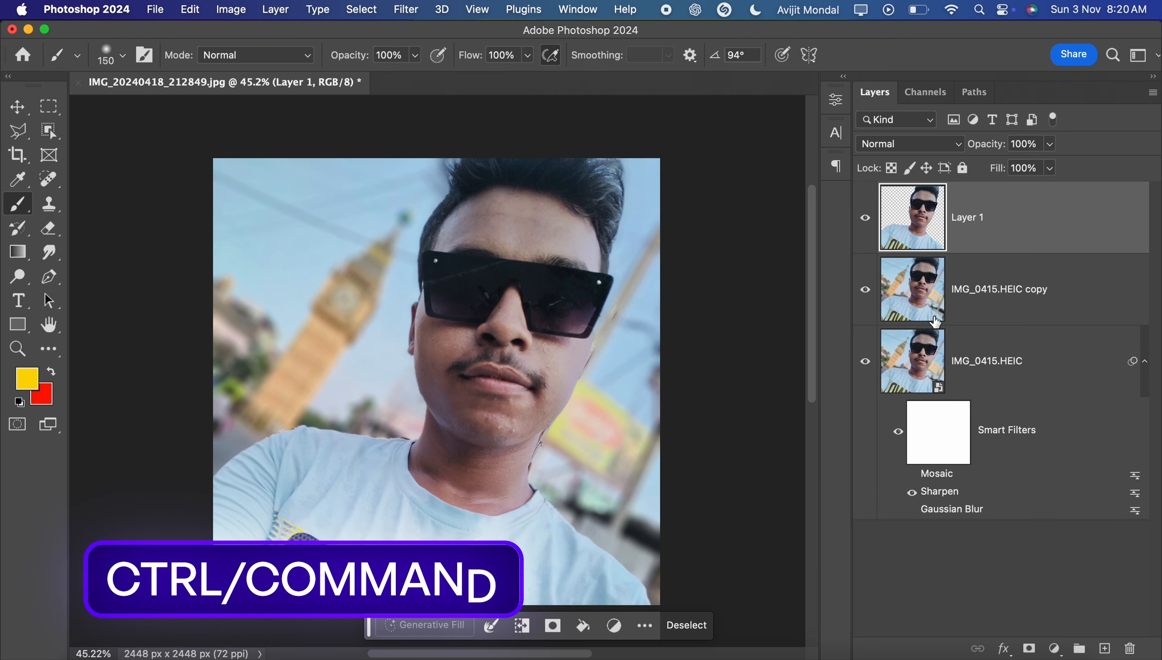
left_click(865, 290)
left_click(865, 361)
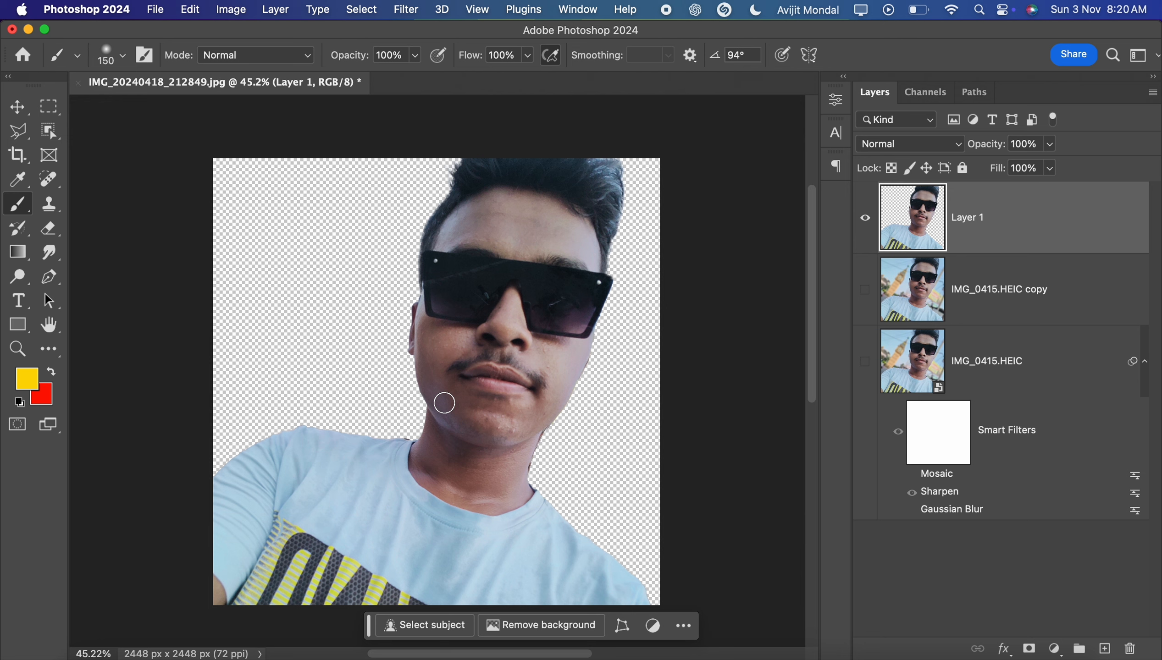
Step: Undo the layer hiding, the cut-out of the man on a new layer, and the subject selection
key("super+z")
key("super+z")
key("super+z")
key("super+z")
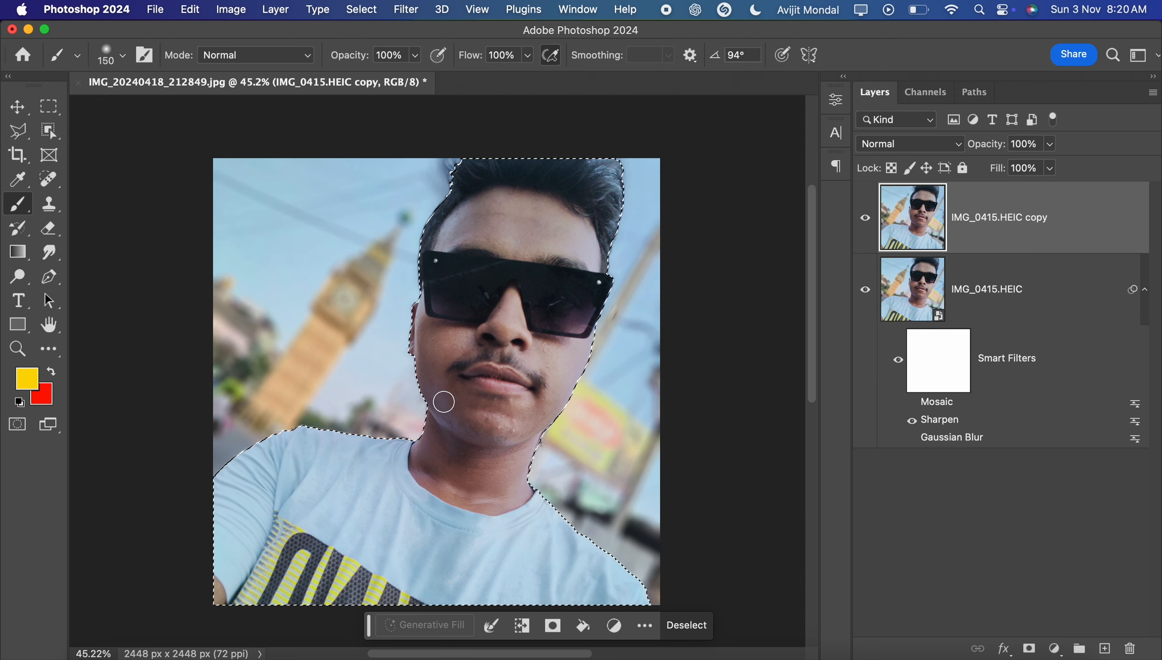
key("super+z")
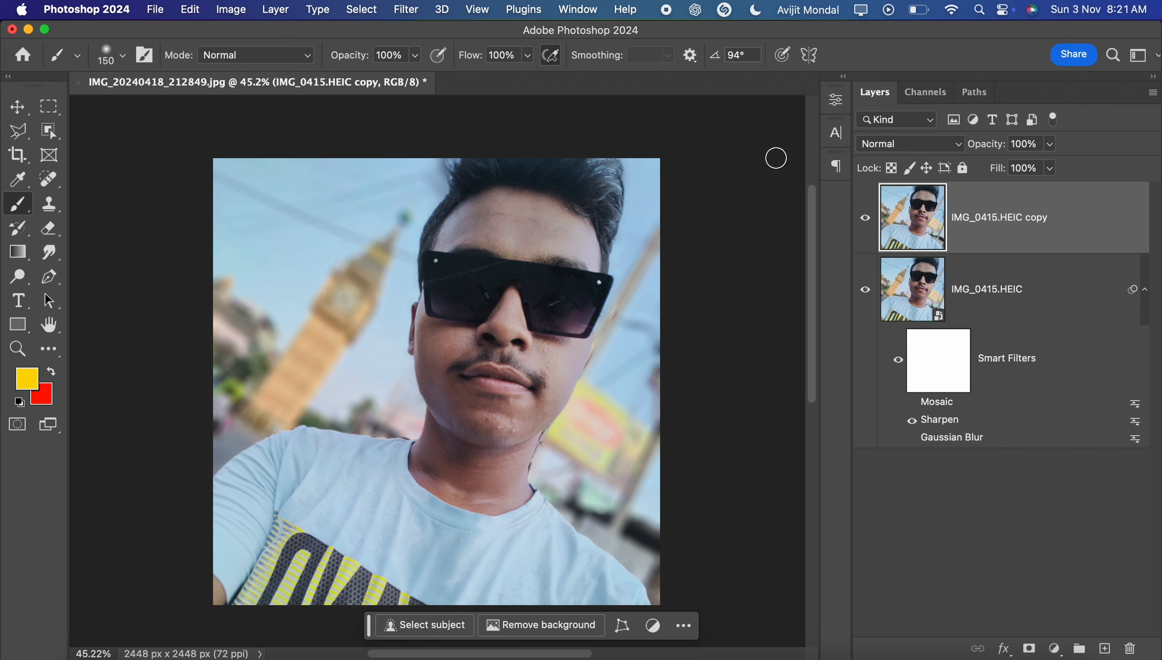
Step: Try the Shear distortion filter on the rasterized IMG_0415.HEIC copy layer
left_click(406, 9)
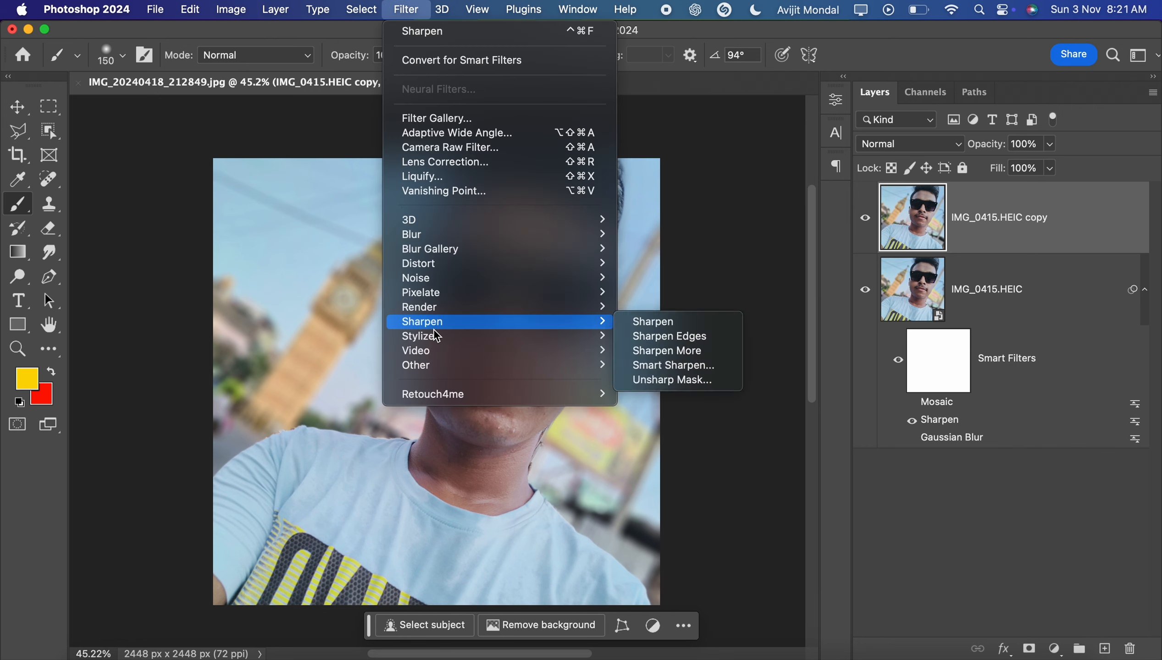
mouse_move(429, 298)
mouse_move(576, 263)
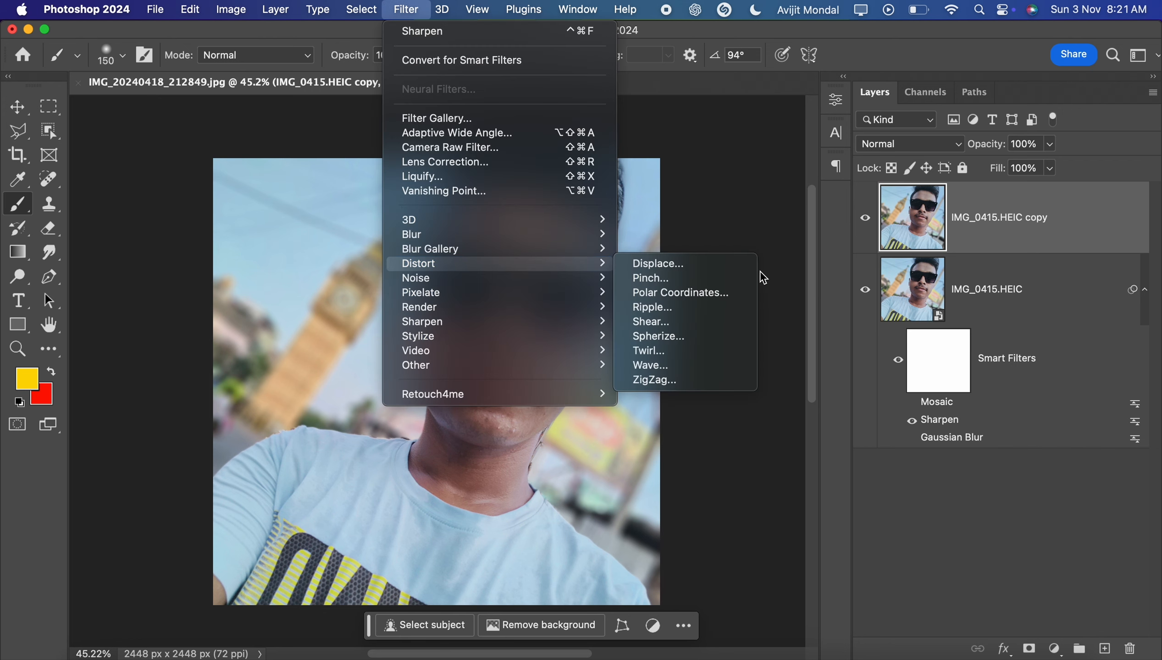
left_click(688, 322)
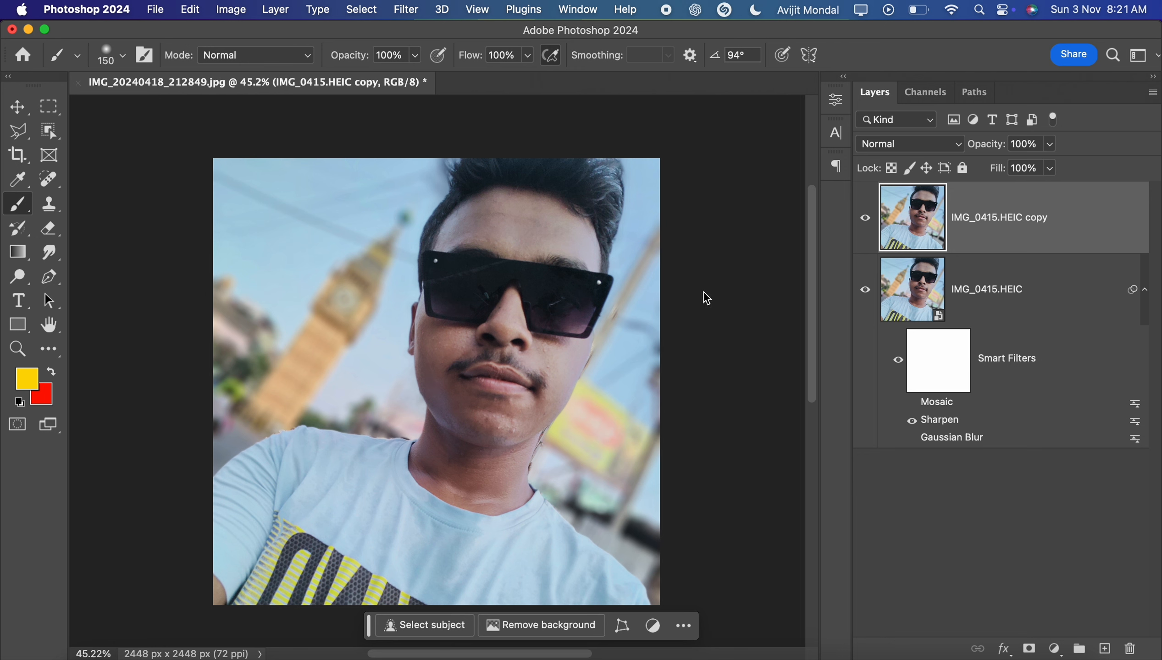
left_click(677, 173)
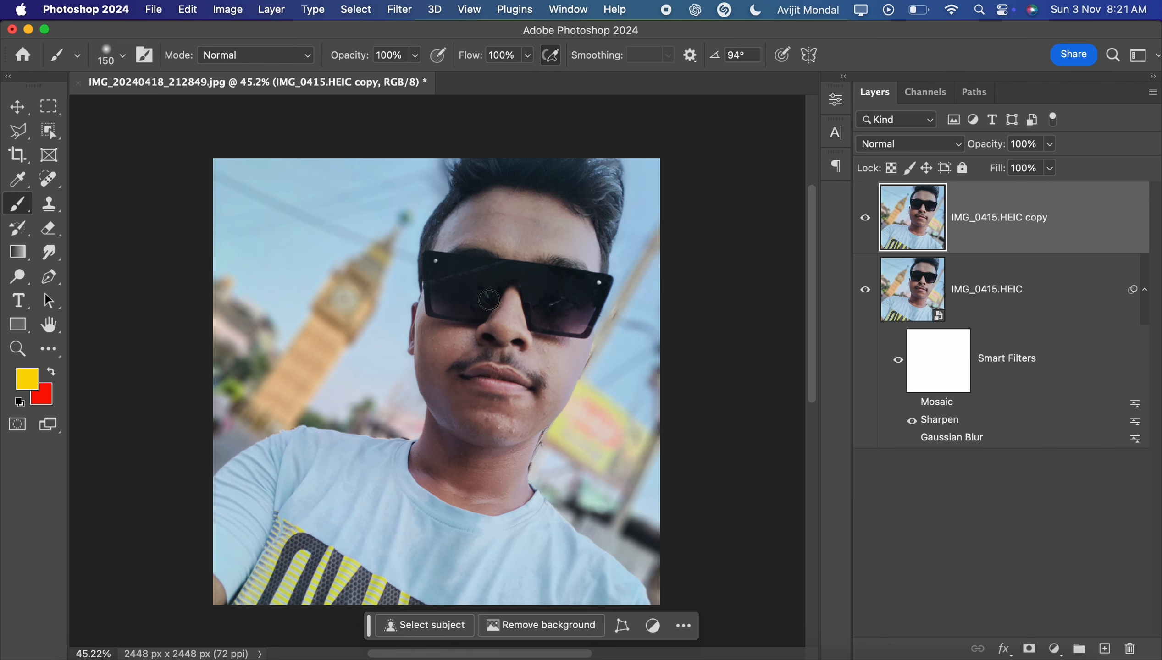
Step: Delete the rasterized IMG_0415.HEIC copy layer, keeping the smart object layer with its smart filters
scroll(464, 321, "up", 4)
left_click(400, 9)
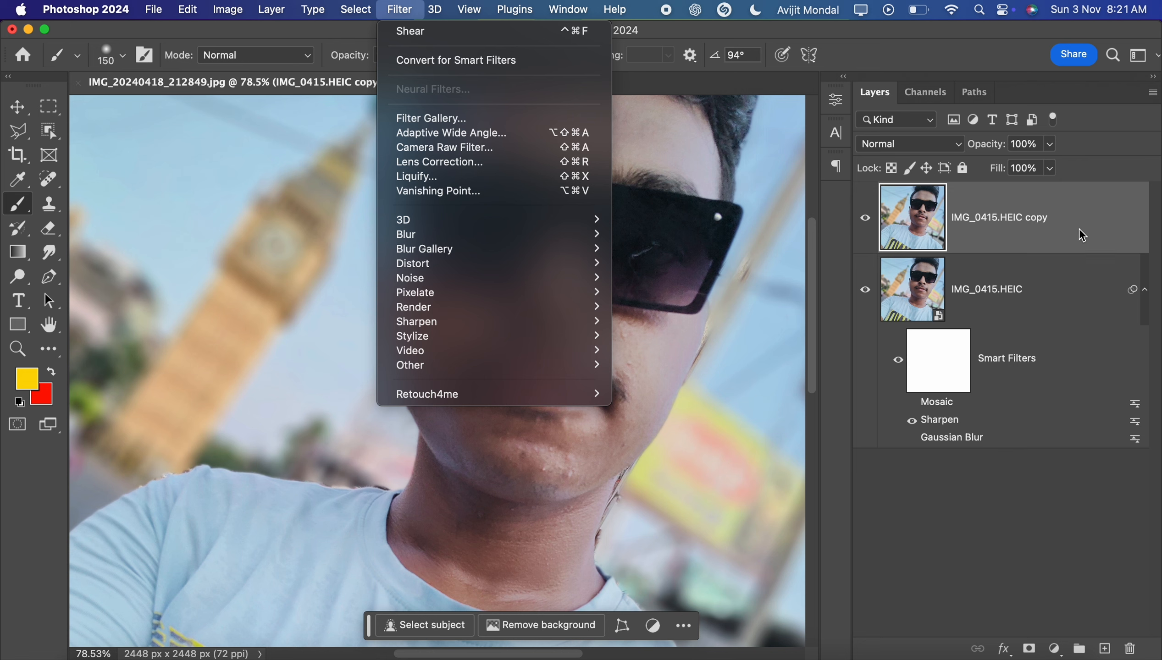
left_click(1043, 200)
key("Delete")
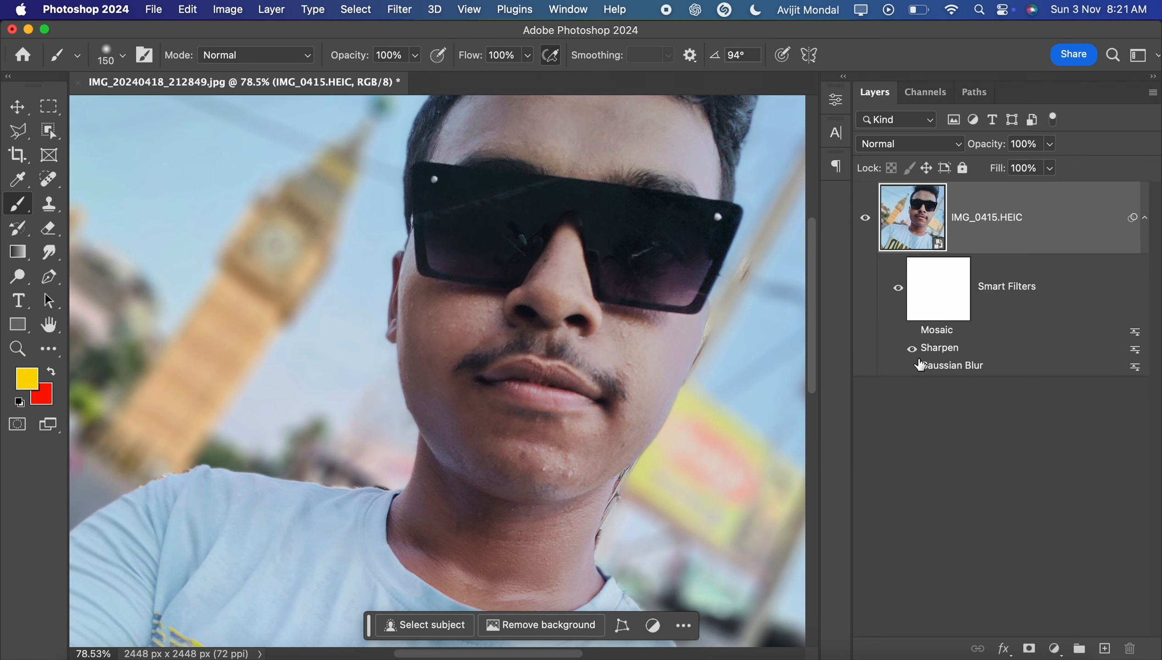
double_click(906, 331)
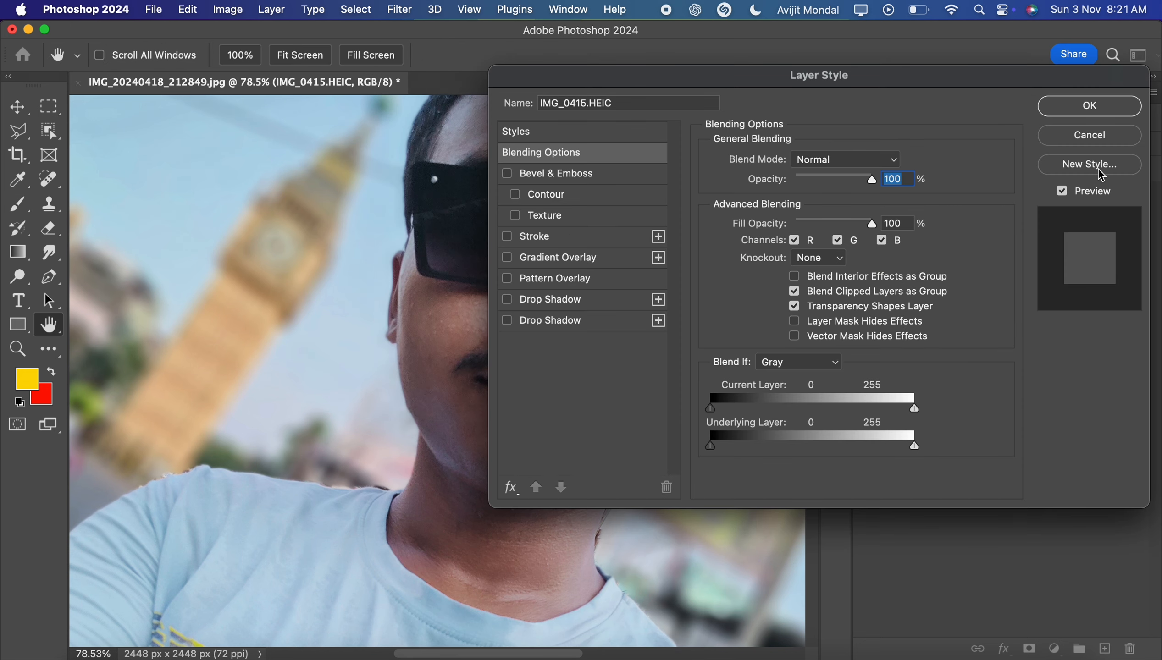
left_click(1076, 138)
Step: Try a Field Blur on the IMG_0415.HEIC smart object, with pins on the sunglasses, the sleeve, the lower shirt and the sky
left_click(399, 9)
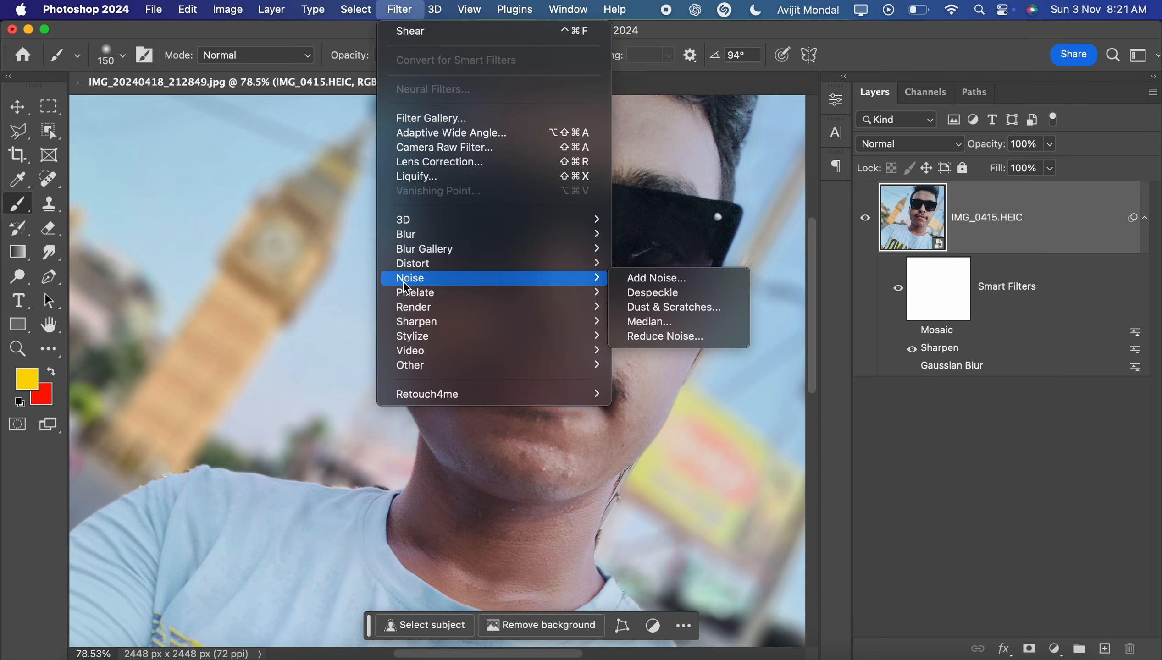
mouse_move(409, 249)
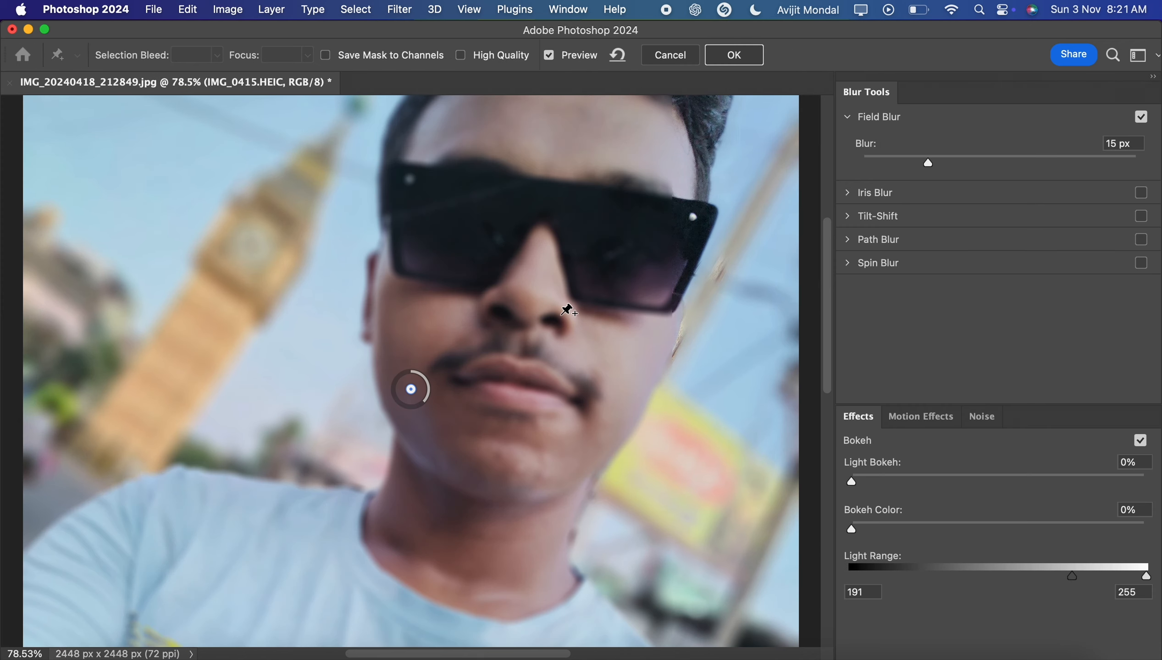
scroll(568, 309, "down", 5)
left_click(411, 377)
left_click_drag(411, 378, 482, 271)
left_click(257, 483)
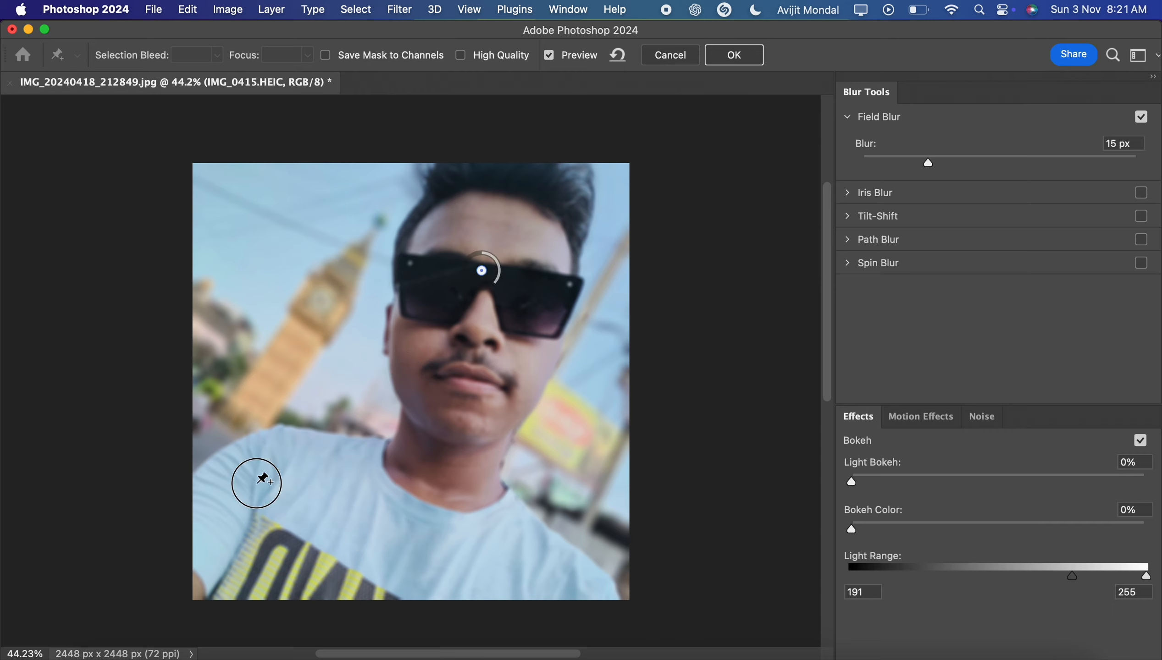
left_click(258, 265)
Step: Remove the blur at the sunglasses pin and raise the blur at the sleeve pin to 299 px
left_click(481, 272)
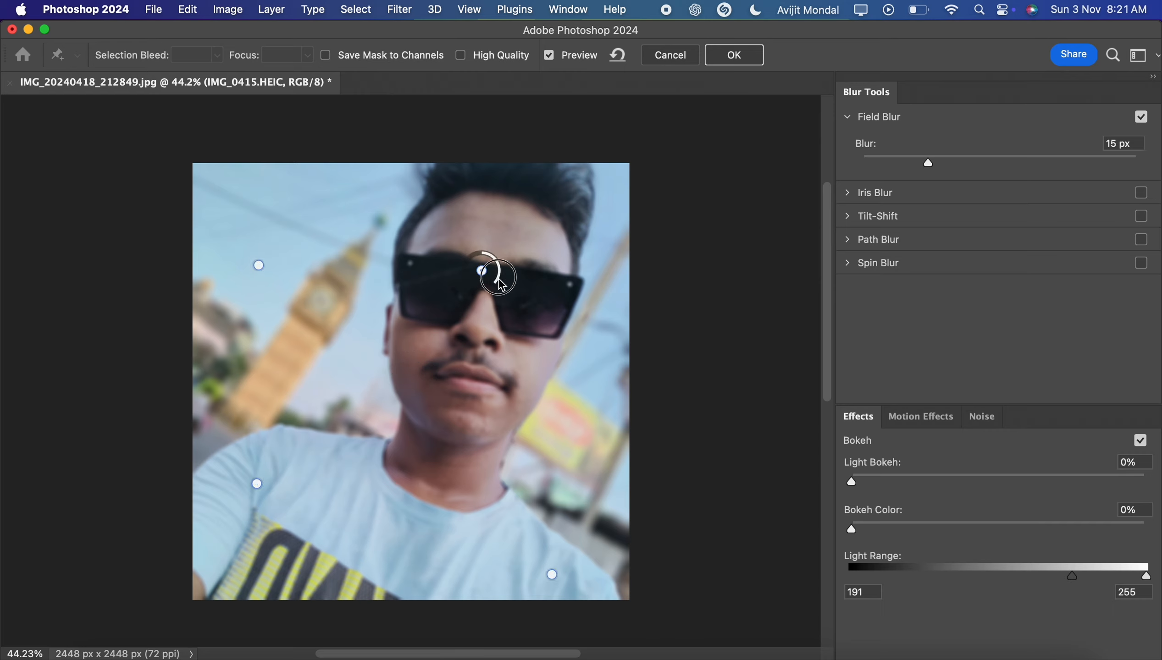
left_click_drag(493, 272, 483, 254)
left_click(257, 483)
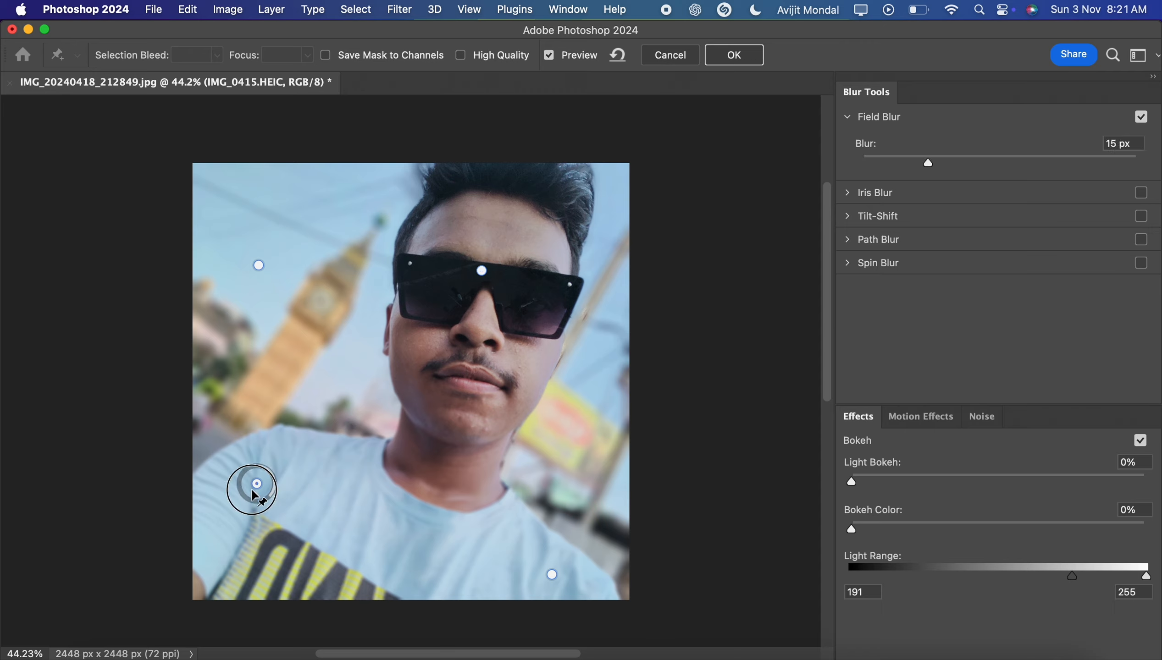
left_click_drag(263, 494, 248, 465)
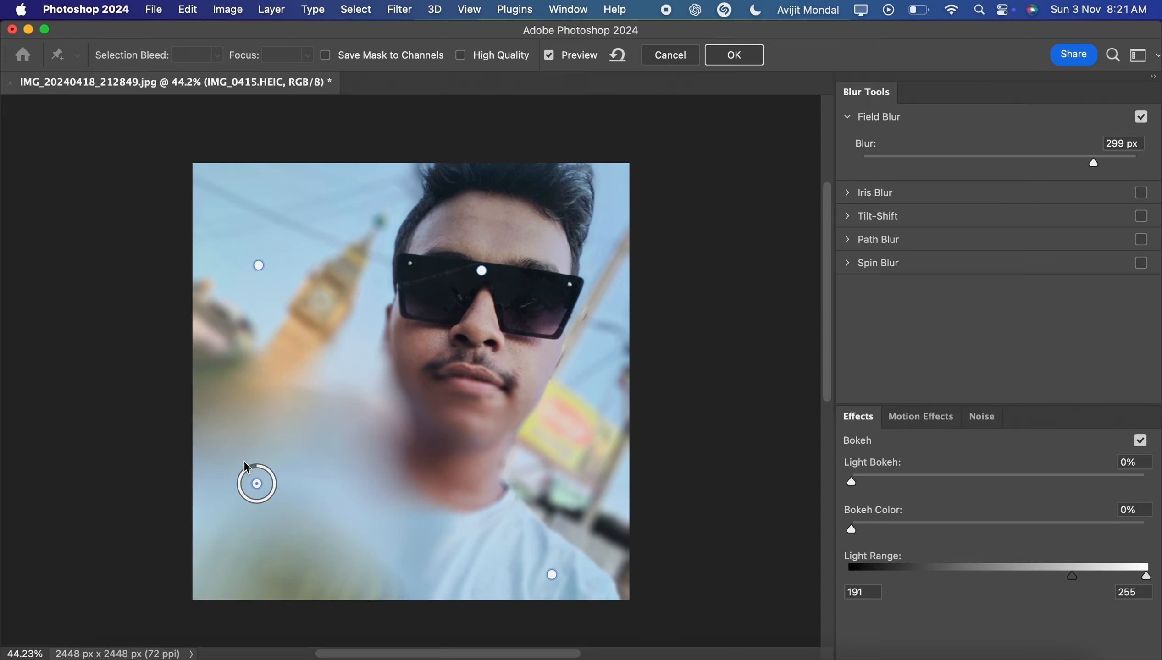
Step: Strengthen the blur at the lower shirt pin, move both shirt pins below the photo, and cancel the Field Blur
left_click(552, 574)
left_click_drag(568, 581, 528, 561)
left_click_drag(552, 574, 552, 626)
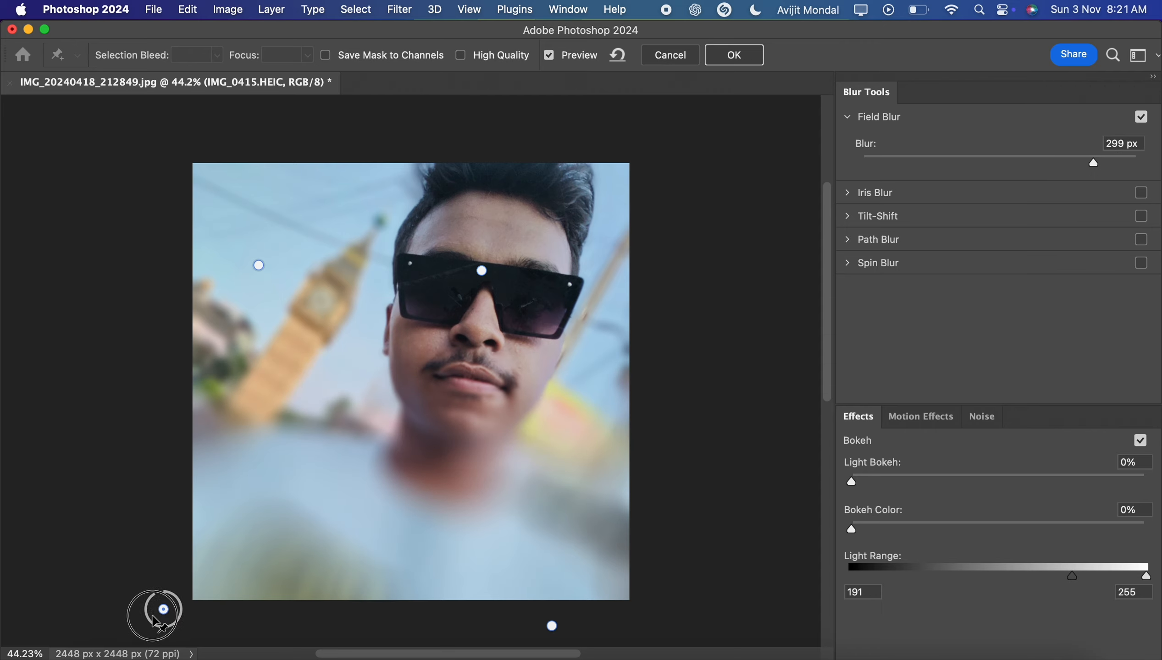
scroll(155, 620, "down", 5)
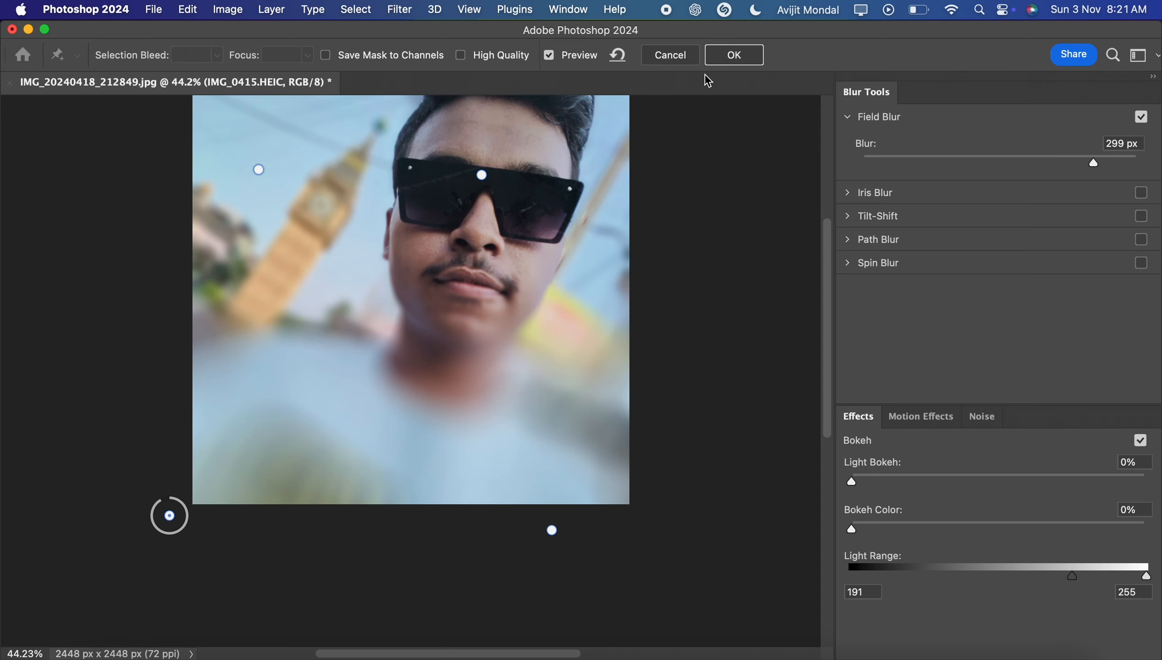
left_click(678, 58)
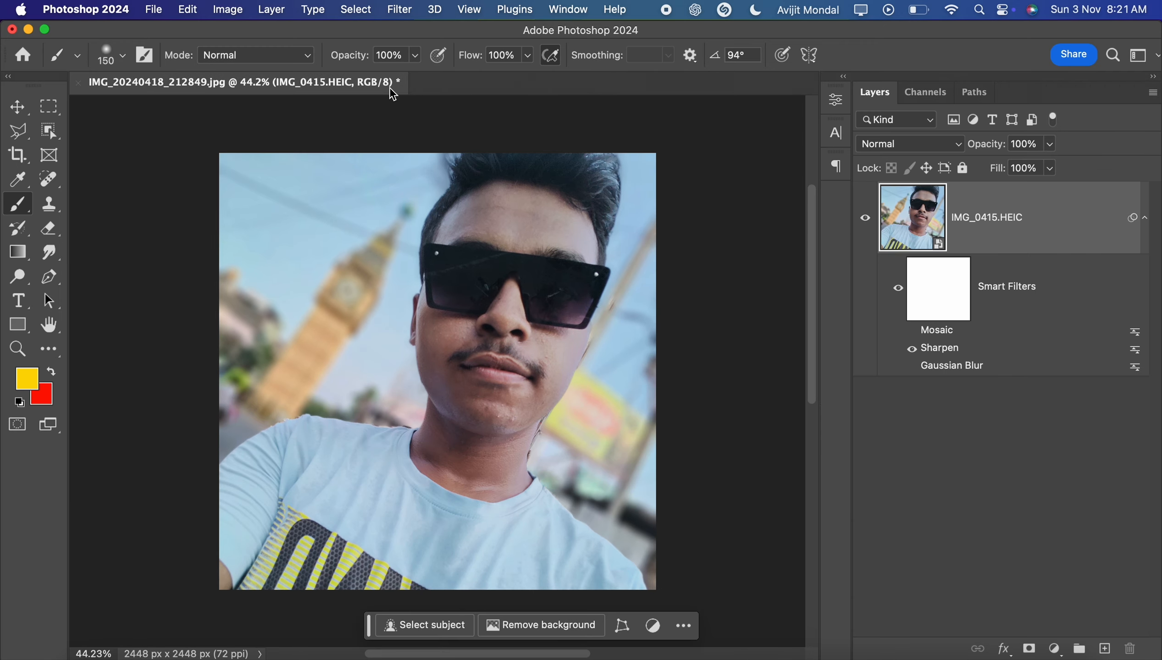
Step: View the Halftone Pattern effect in the Filter Gallery and close the gallery without applying it
left_click(417, 8)
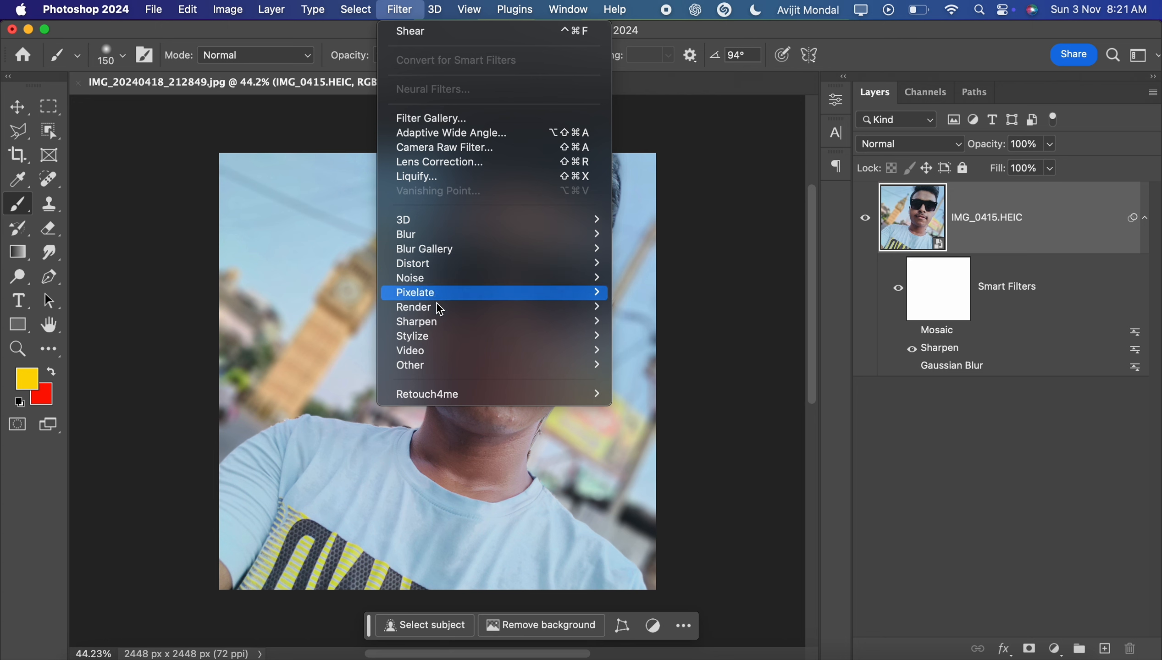
left_click(429, 119)
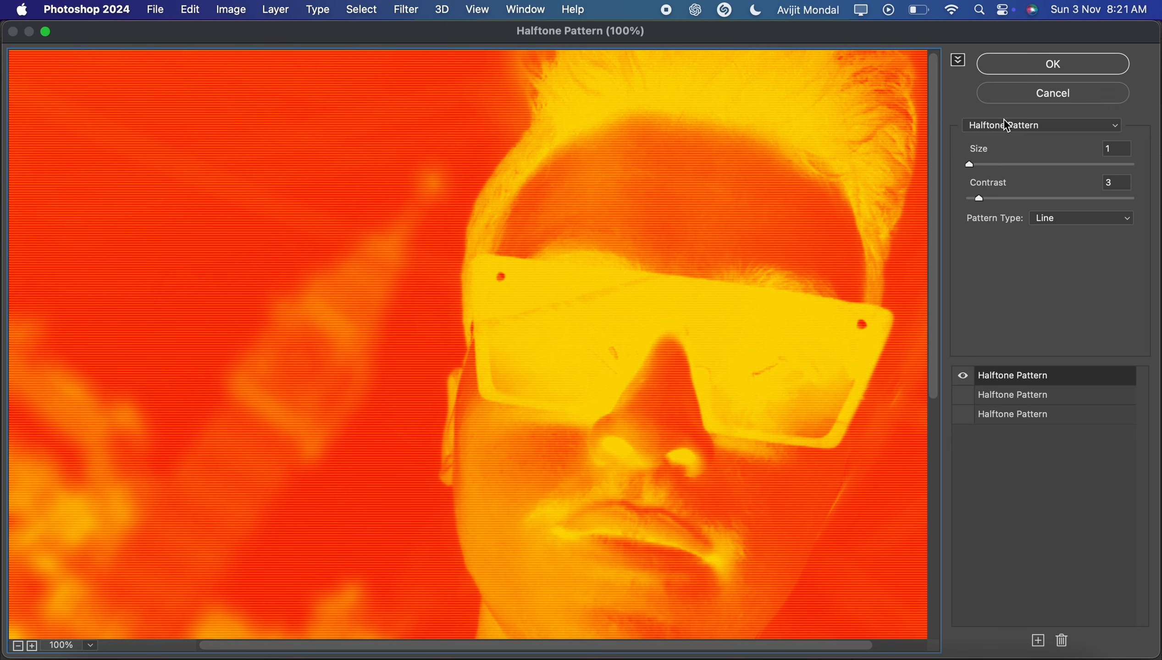
left_click(1053, 94)
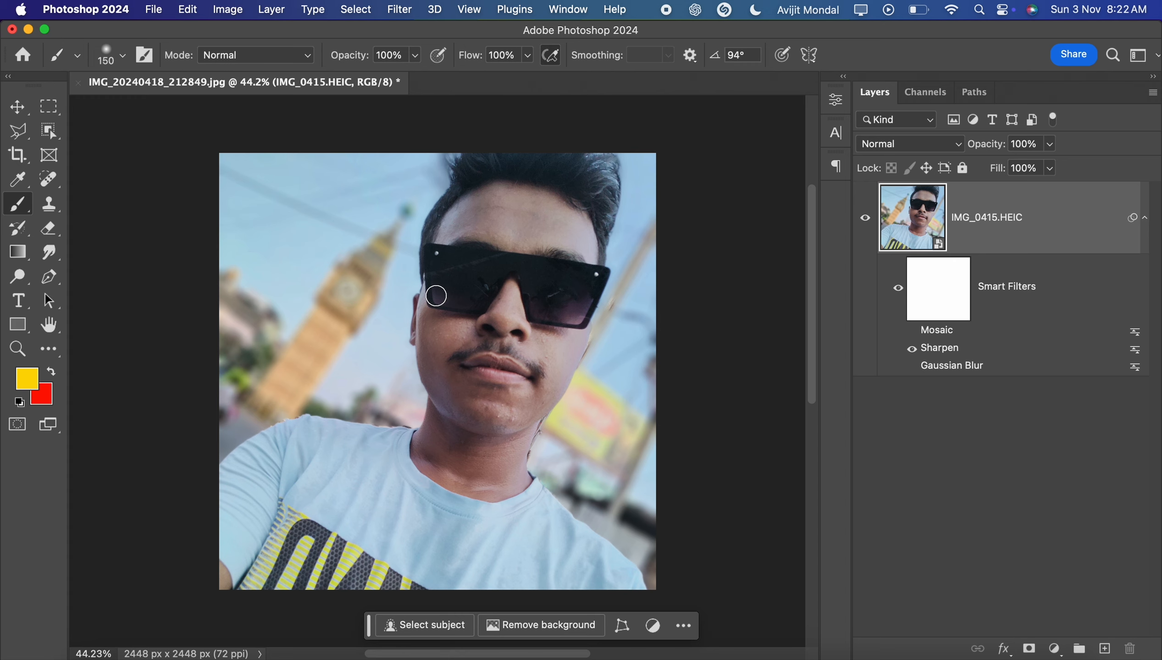
Step: View the version information of the installed Camera Raw plug-in and dismiss it
left_click(20, 9)
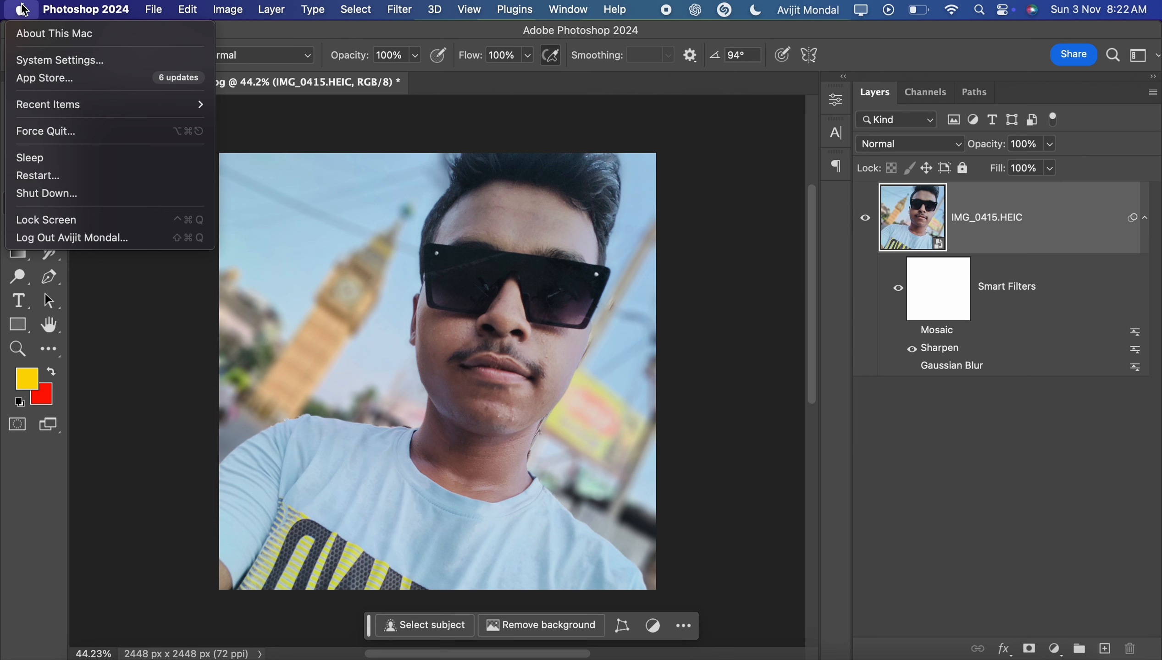
mouse_move(85, 9)
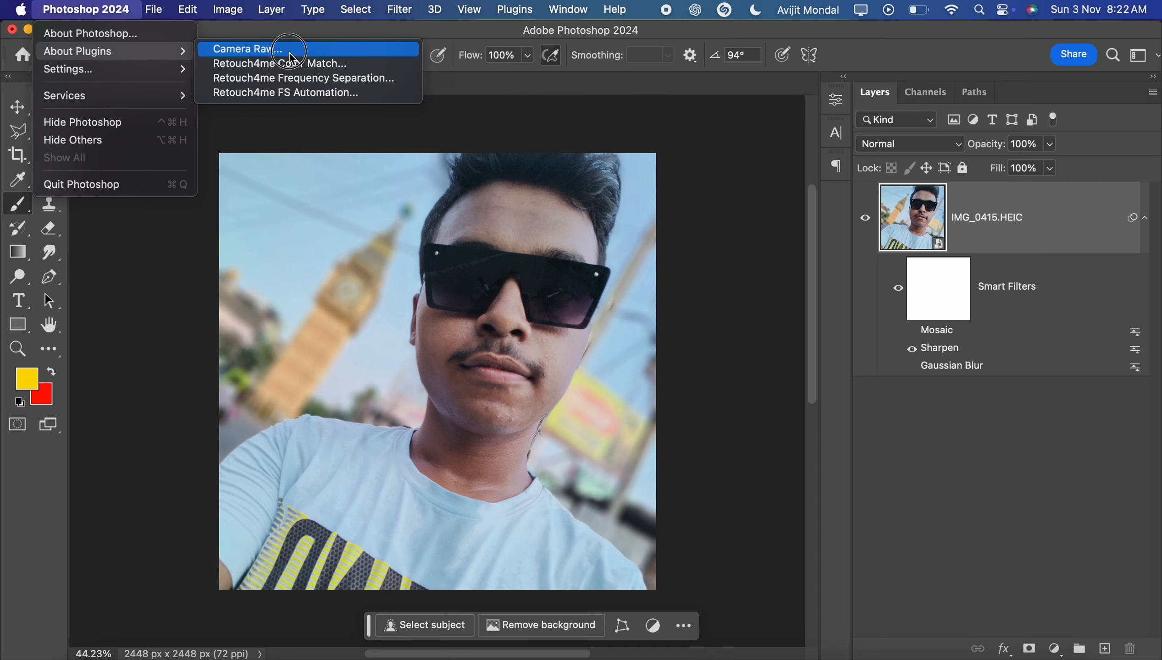
left_click(678, 123)
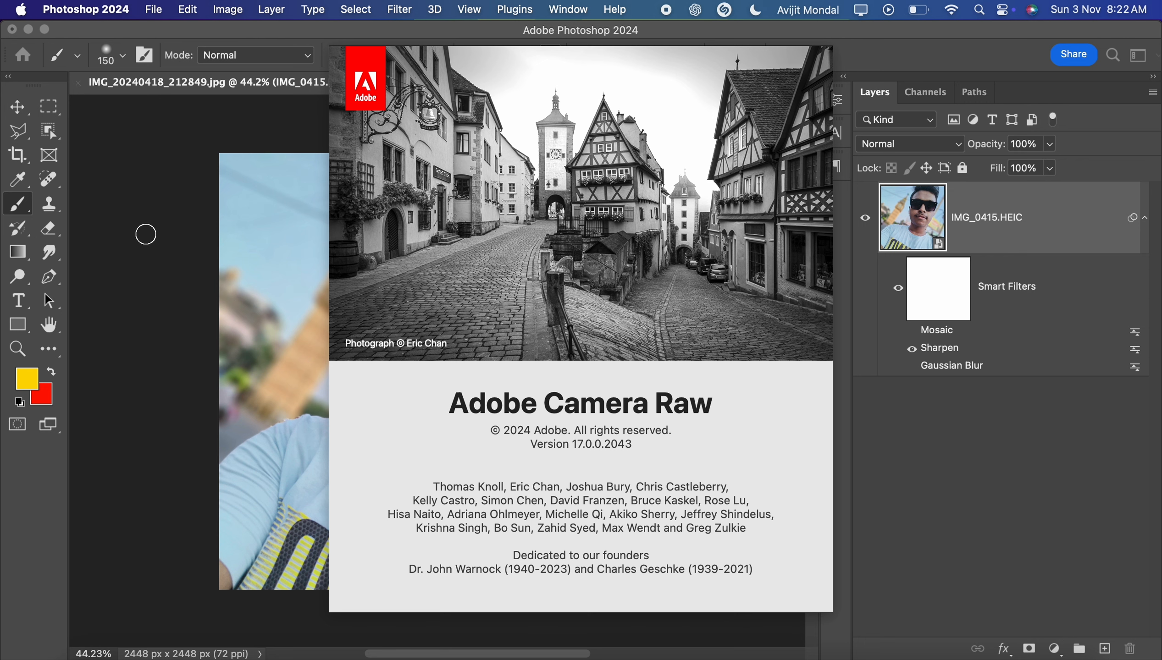
left_click(566, 362)
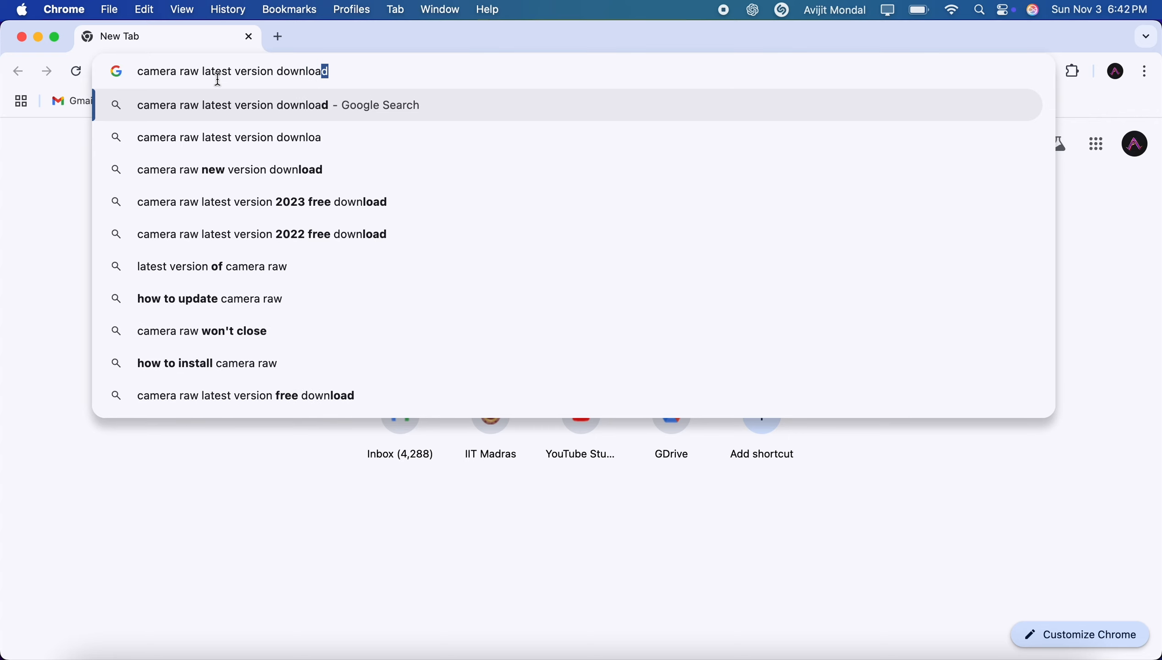
Step: In Chrome, search for "camera raw latest version download" and download the latest Camera Raw for macOS from Adobe's plug-in installer page
key("Return")
left_click(214, 309)
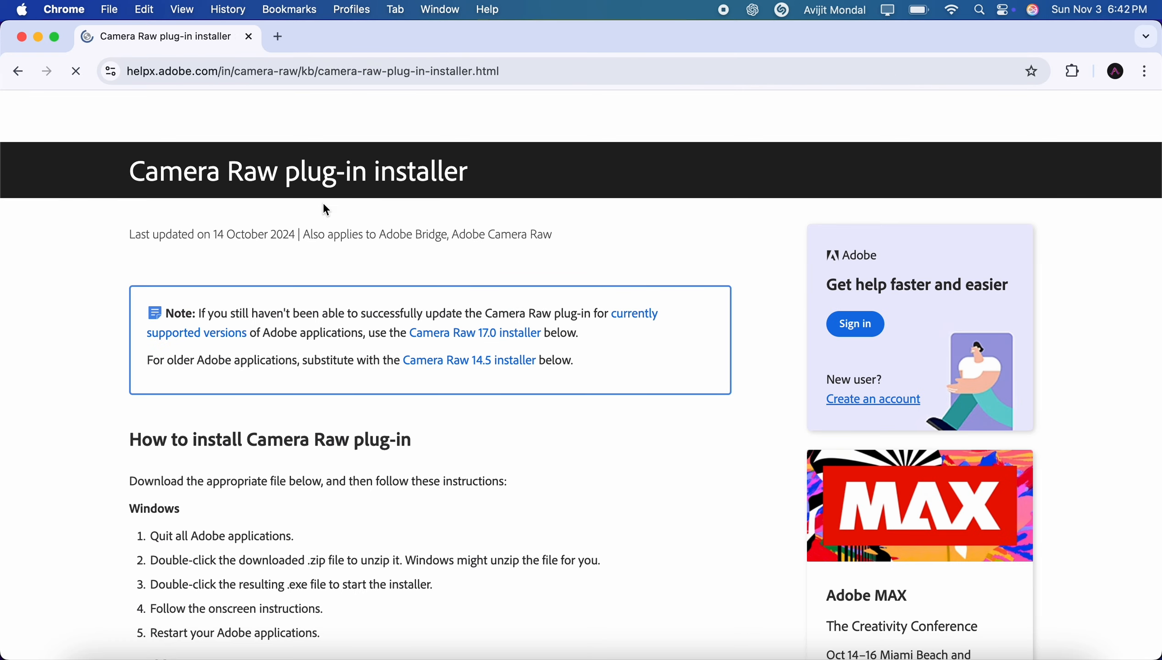
scroll(340, 396, "down", 15)
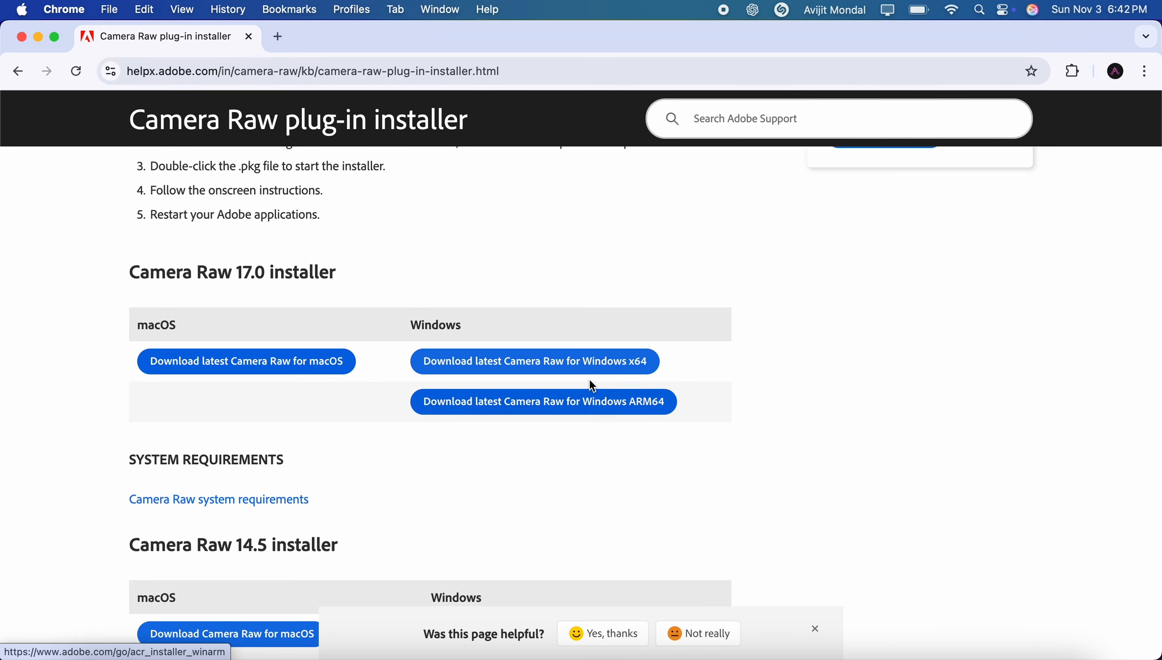
left_click(314, 369)
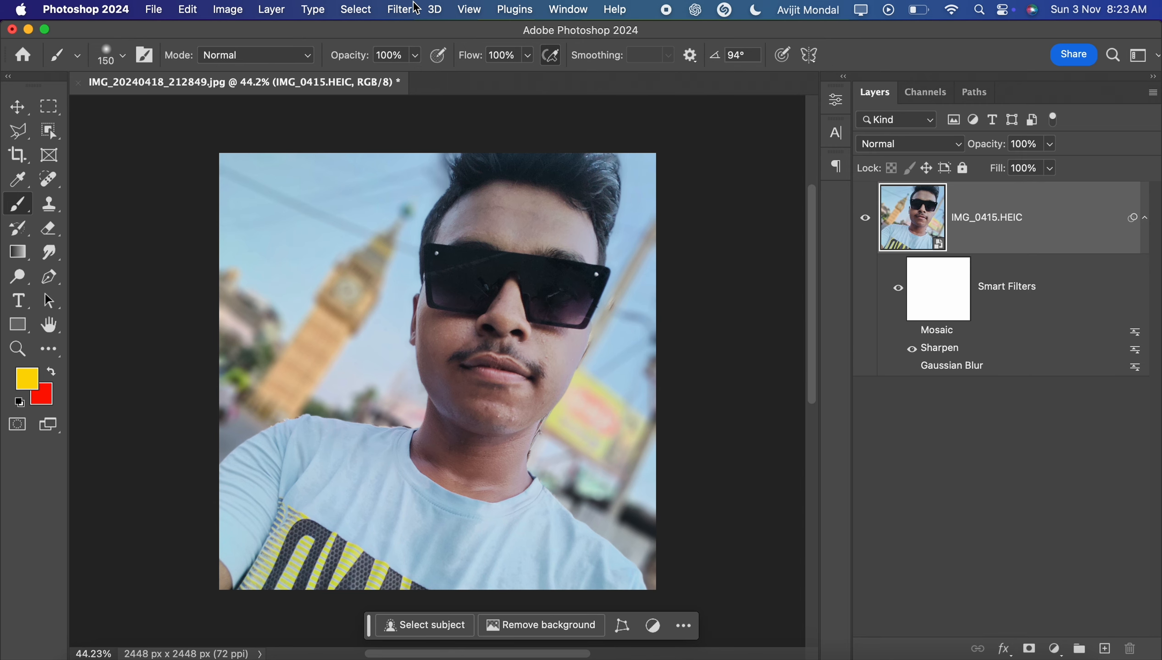
Step: In Photoshop, open the Camera Raw Filter on the IMG_0415.HEIC layer, show its presets and turn off the grid overlay
left_click(397, 8)
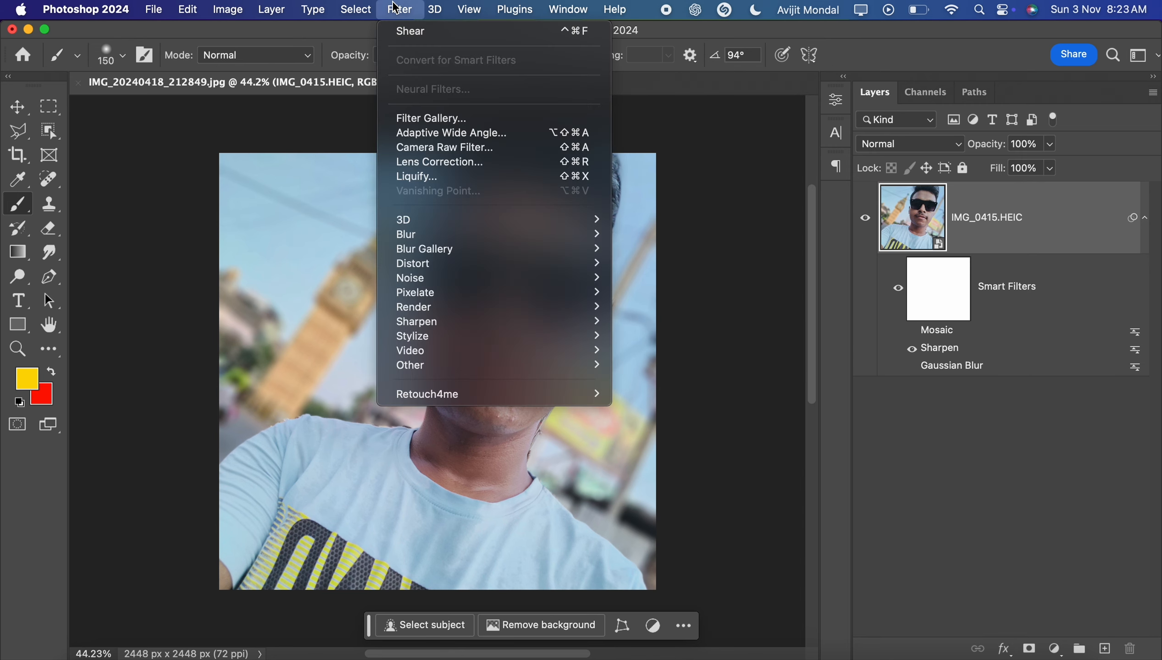
left_click(434, 148)
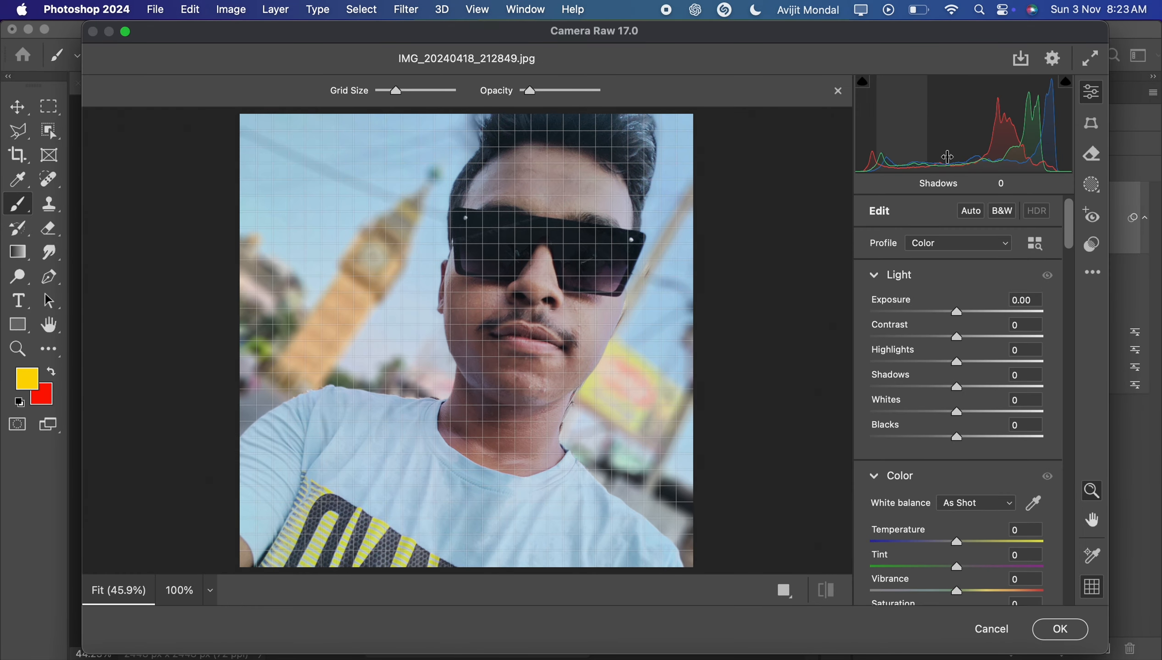
left_click(1091, 244)
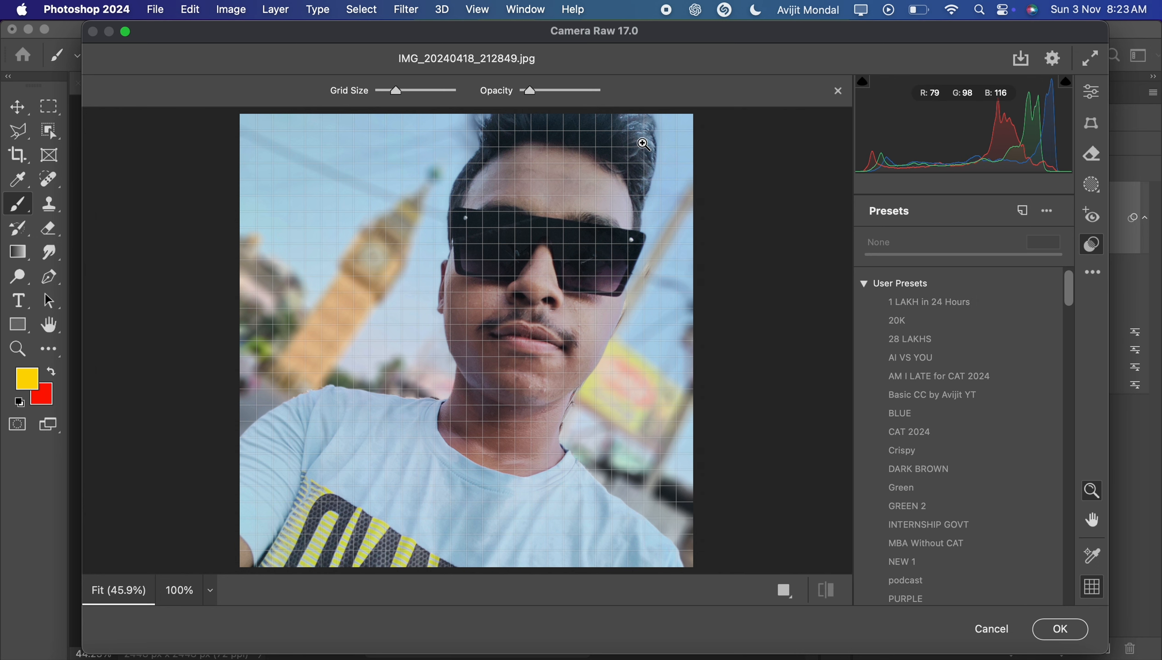
left_click(1091, 586)
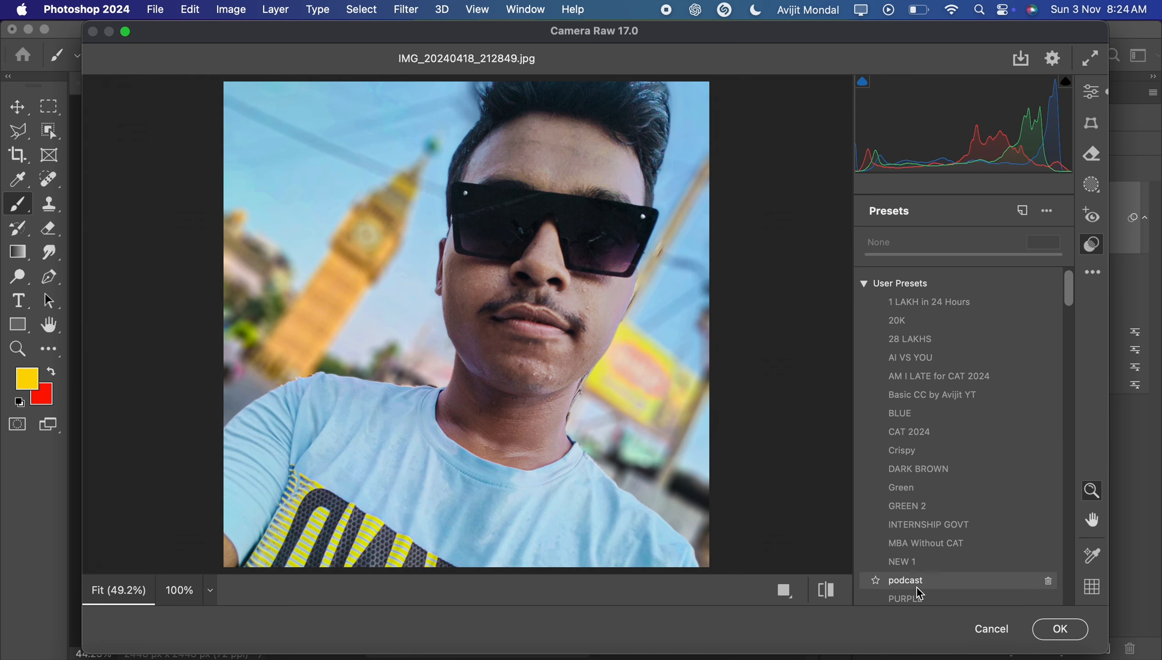
Step: Browse the Camera Raw presets from the User Presets through Adaptive: Portrait, Adaptive: Sky and Portraits: Light Skin, previewing them on the photo
left_click(925, 507)
scroll(924, 504, "down", 3)
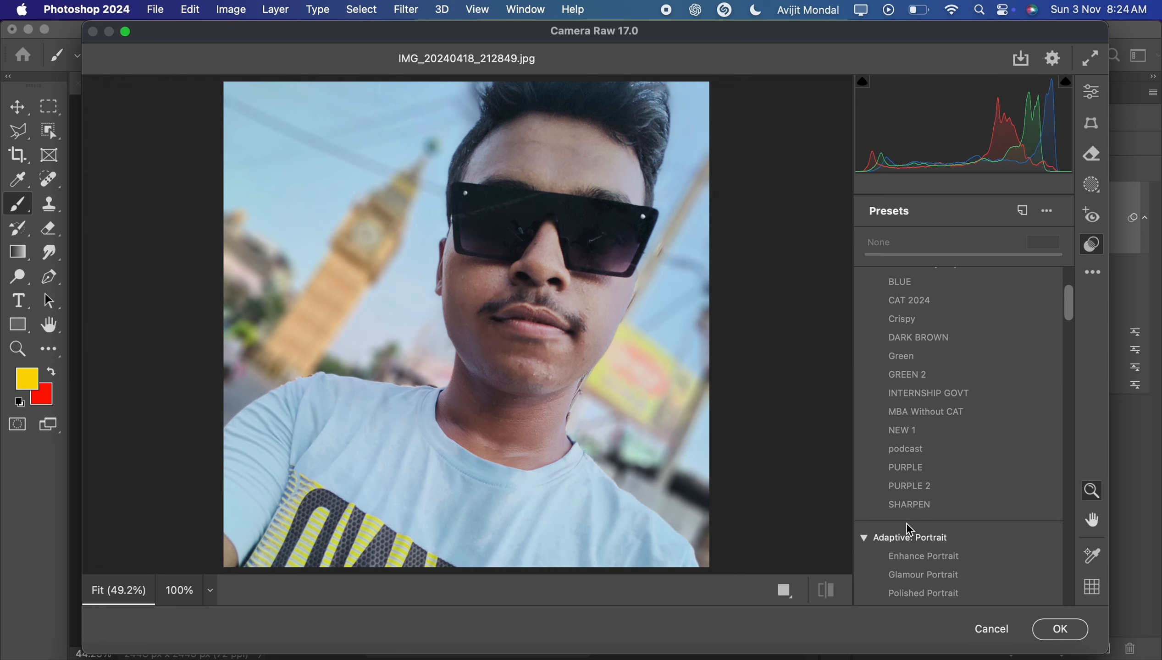
scroll(958, 434, "down", 3)
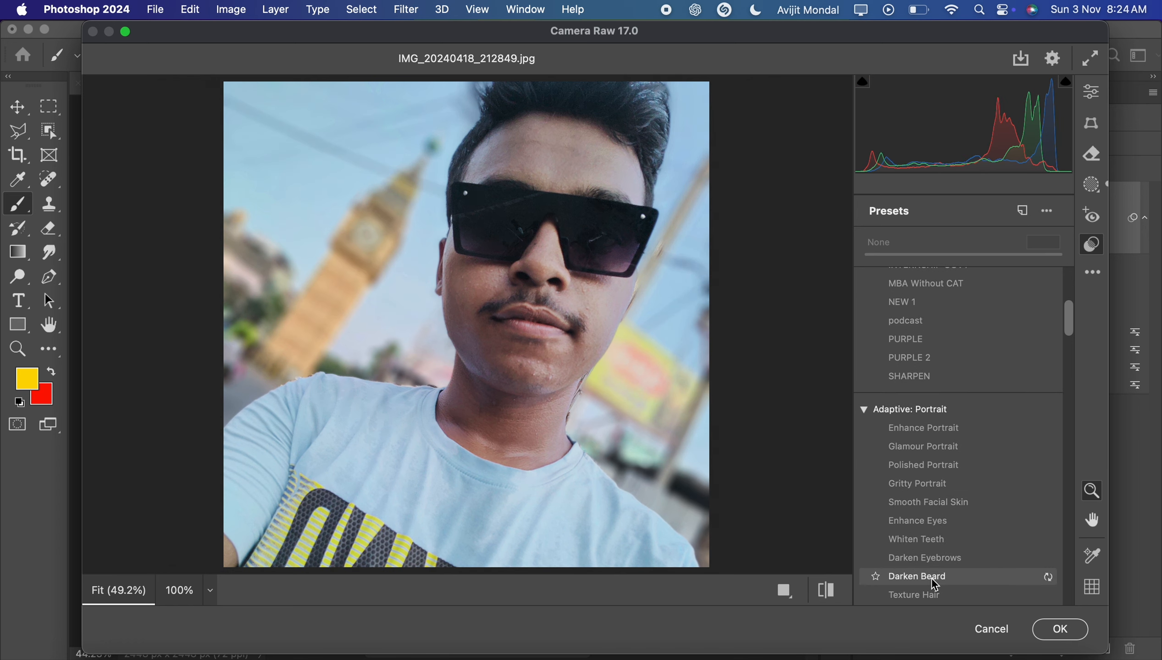
scroll(924, 571, "down", 3)
scroll(924, 491, "down", 4)
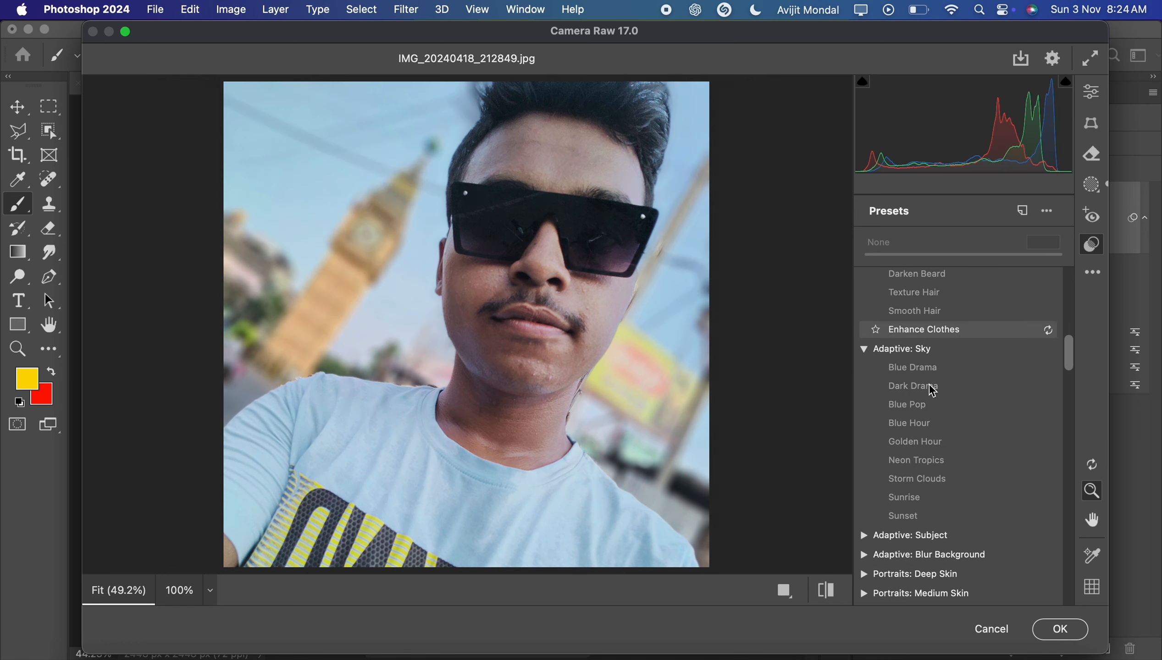
scroll(933, 539, "down", 4)
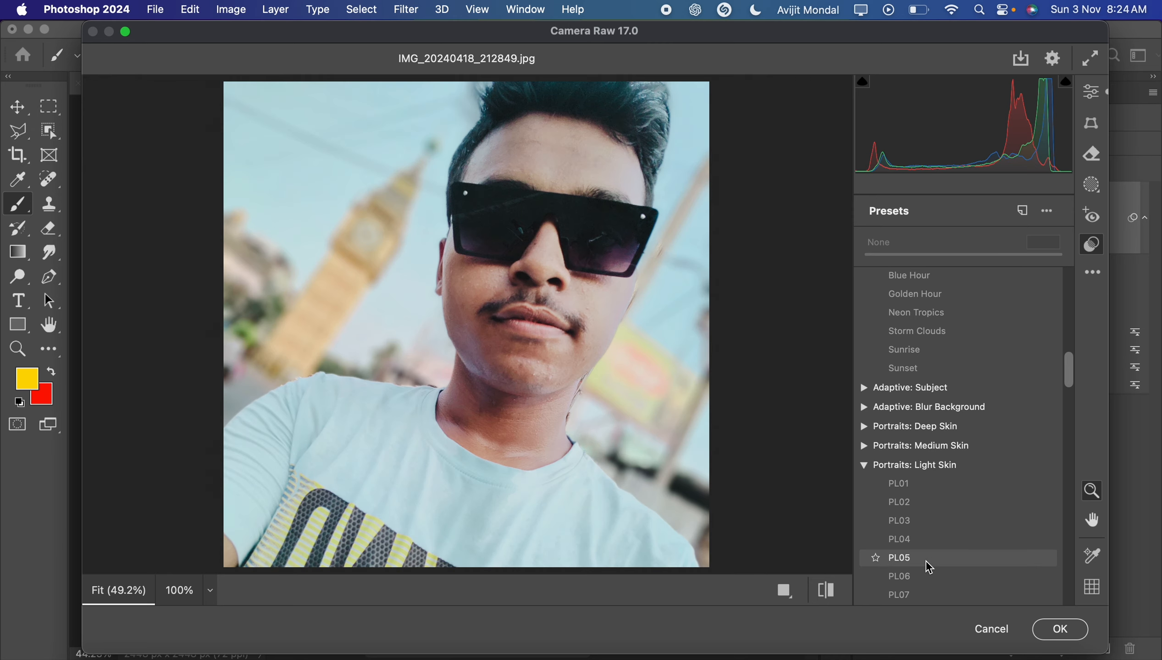
scroll(925, 562, "down", 4)
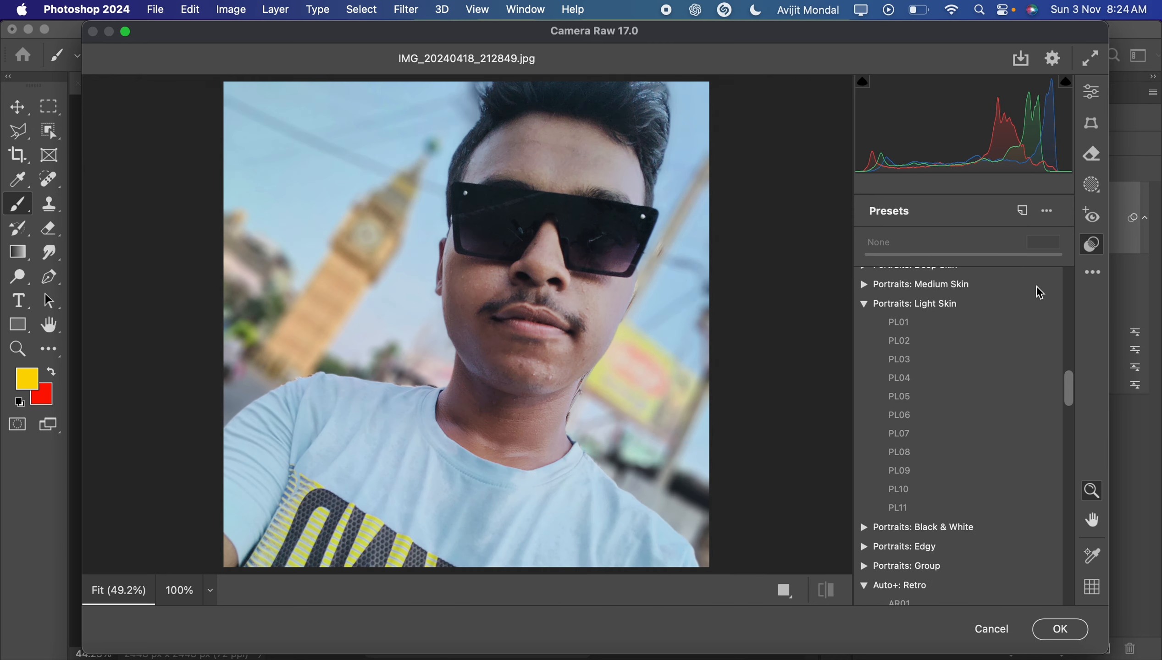
Step: In the Edit adjustments, set Exposure to +0.10, Contrast to -19, Highlights to +47, Whites to -18, Blacks to +12 and Temperature to +6
left_click(1090, 92)
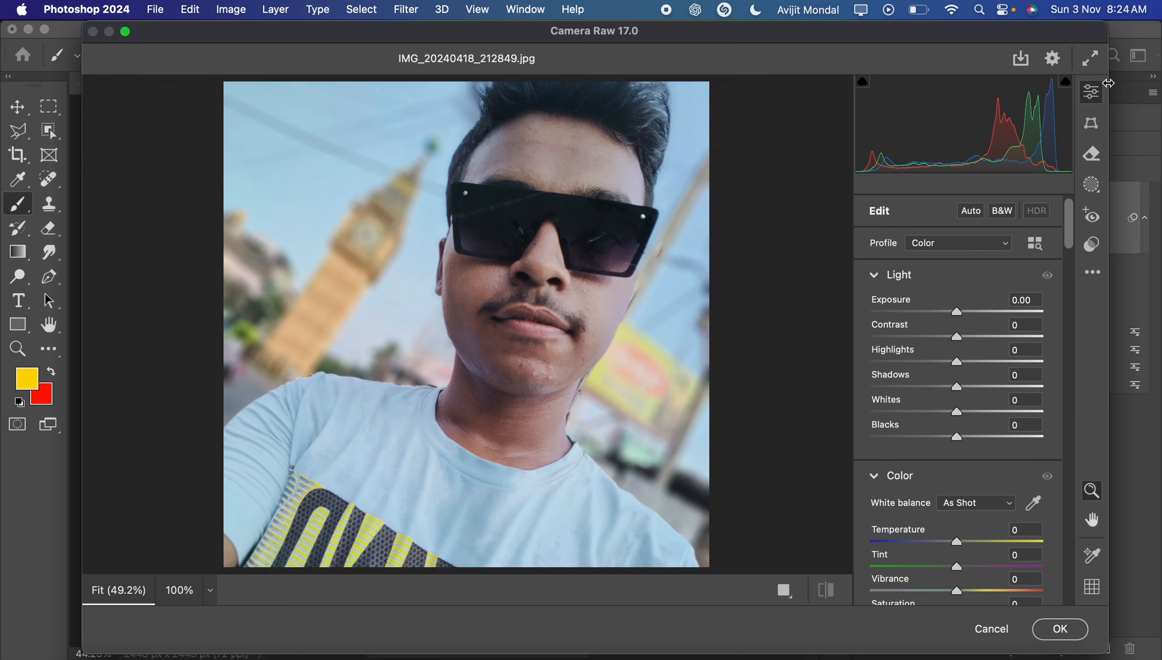
mouse_move(957, 312)
left_mouse_down()
mouse_move(944, 311)
mouse_move(964, 337)
mouse_move(940, 331)
mouse_move(958, 313)
left_mouse_up()
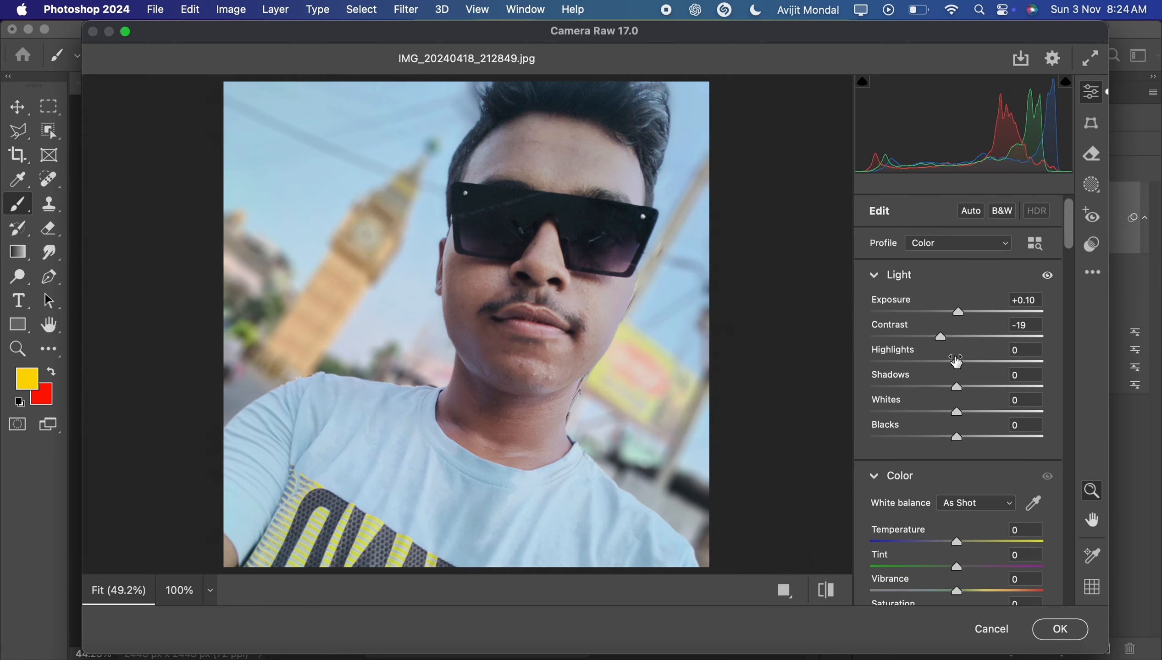
left_click_drag(957, 362, 993, 363)
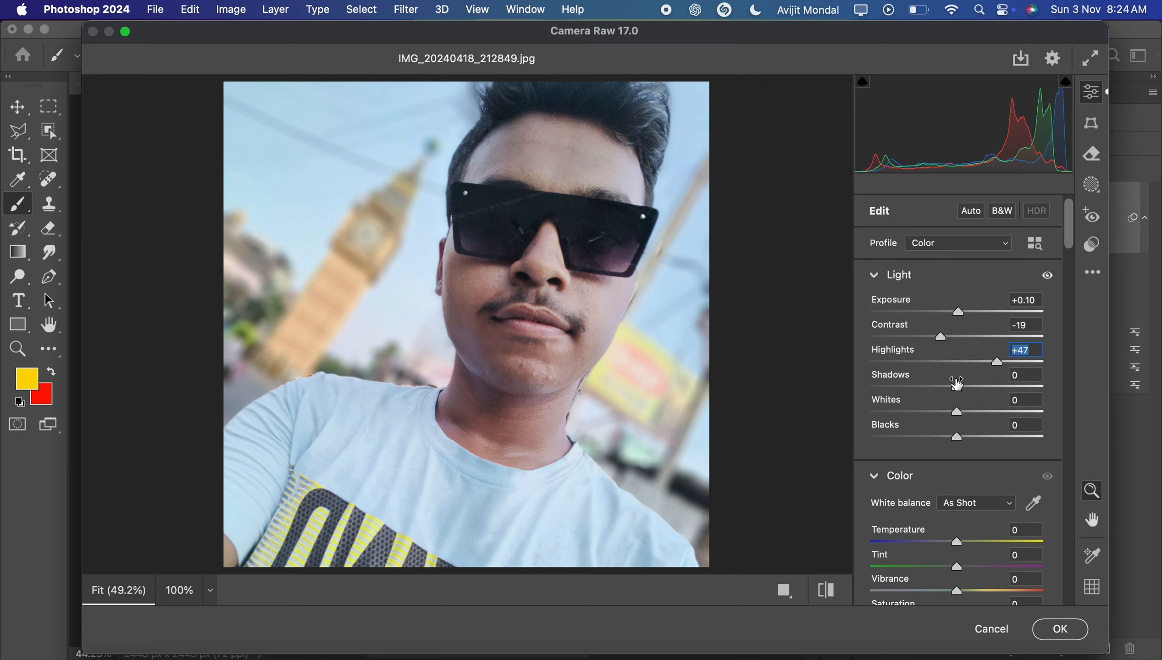
left_click_drag(953, 401, 962, 434)
scroll(975, 444, "down", 3)
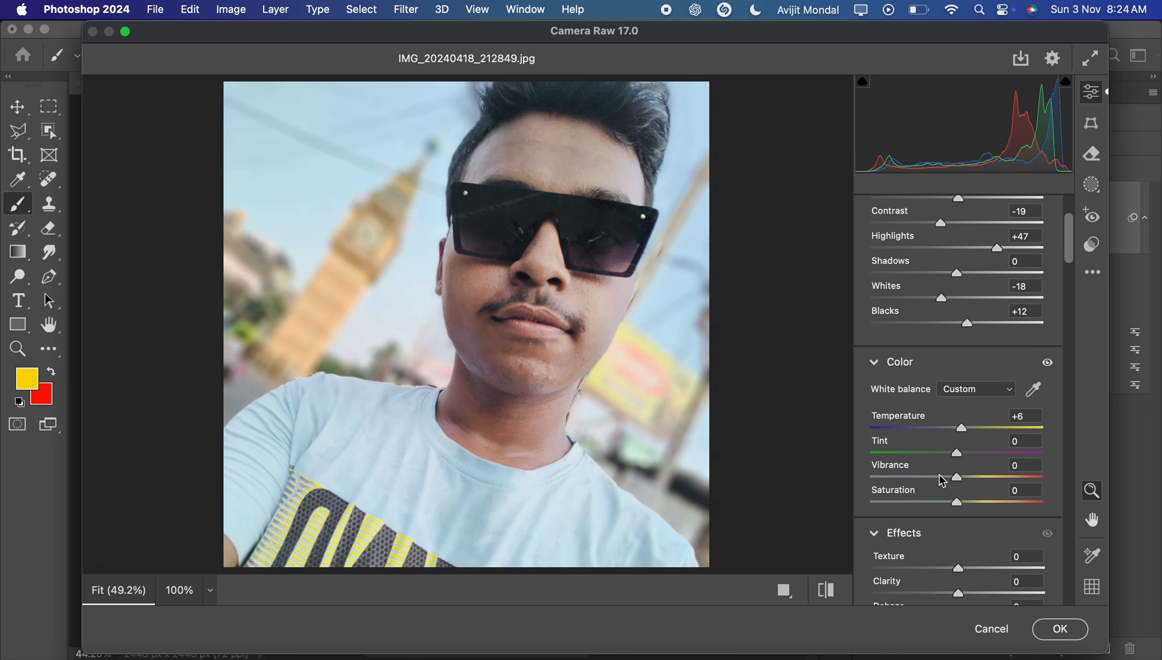
Step: In the Effects adjustments, set Texture to +13, try a Clarity of +7 and reset it to 0
scroll(943, 481, "down", 2)
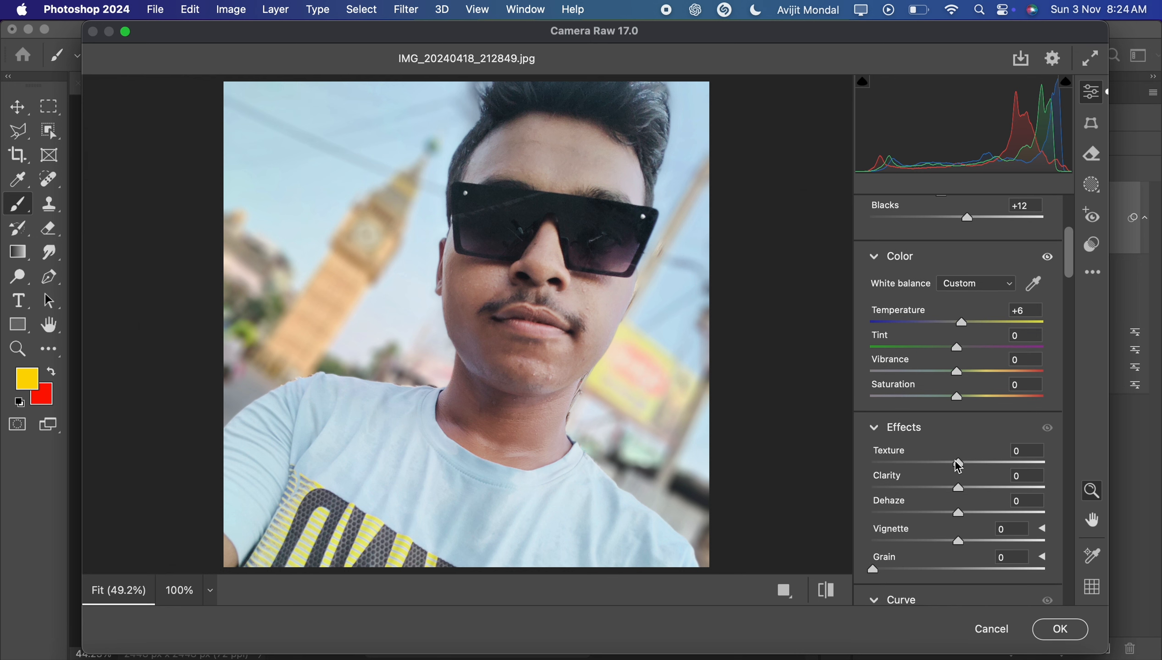
left_click_drag(957, 462, 964, 491)
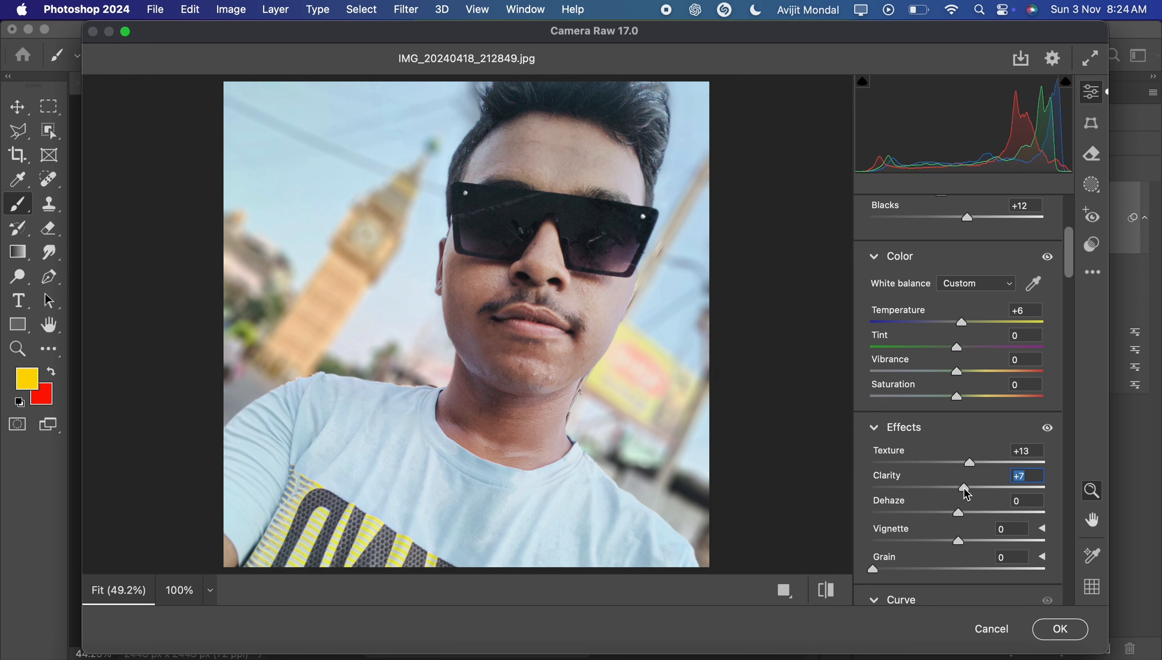
double_click(964, 489)
scroll(966, 494, "down", 5)
scroll(907, 446, "down", 1)
left_click_drag(874, 415, 702, 442)
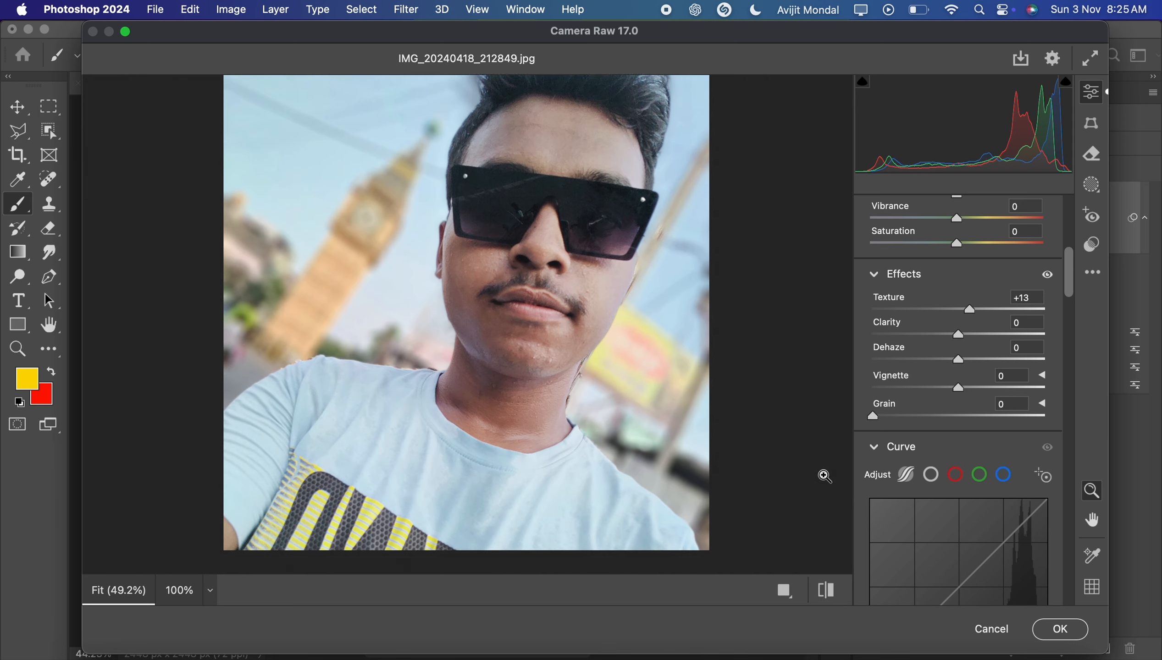
Step: In the Color Mixer, set the Reds luminance to +47 and the Yellows saturation to -33
scroll(825, 476, "down", 5)
scroll(680, 437, "up", 4)
scroll(675, 408, "up", 2)
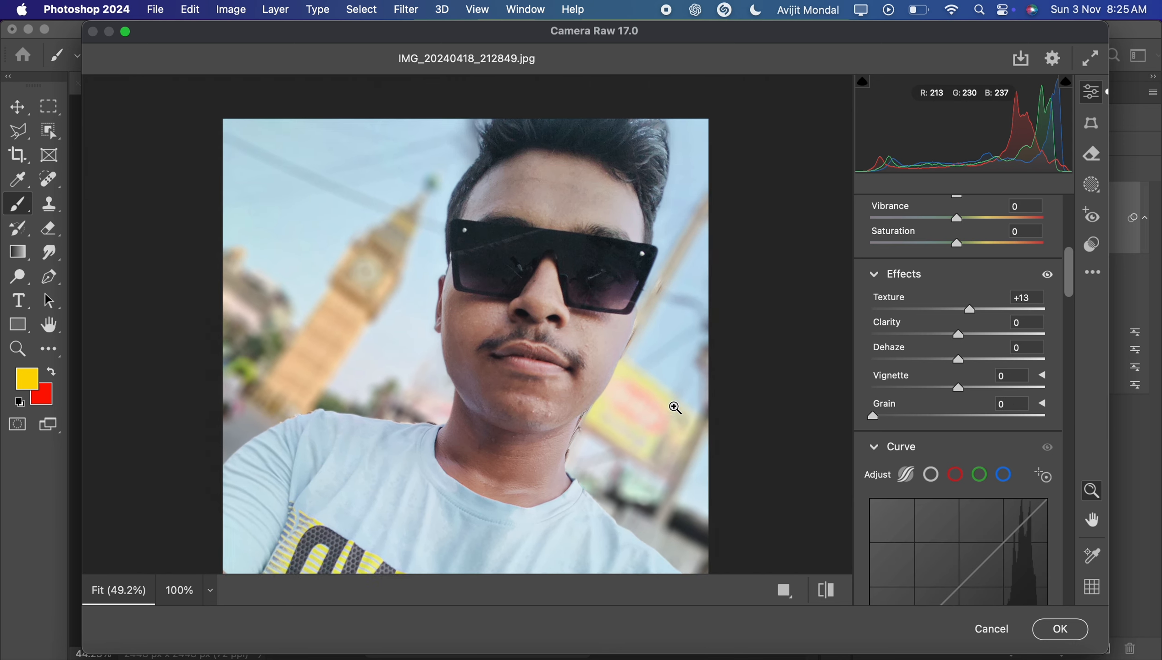
scroll(674, 408, "up", 1)
scroll(953, 348, "down", 10)
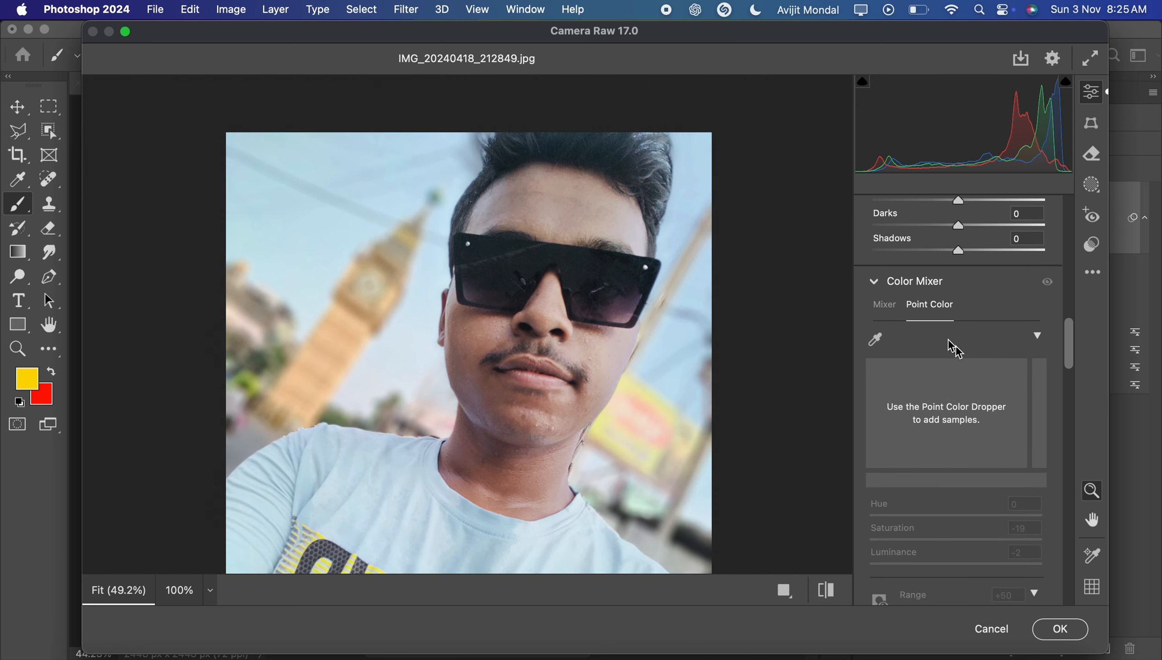
left_click(884, 305)
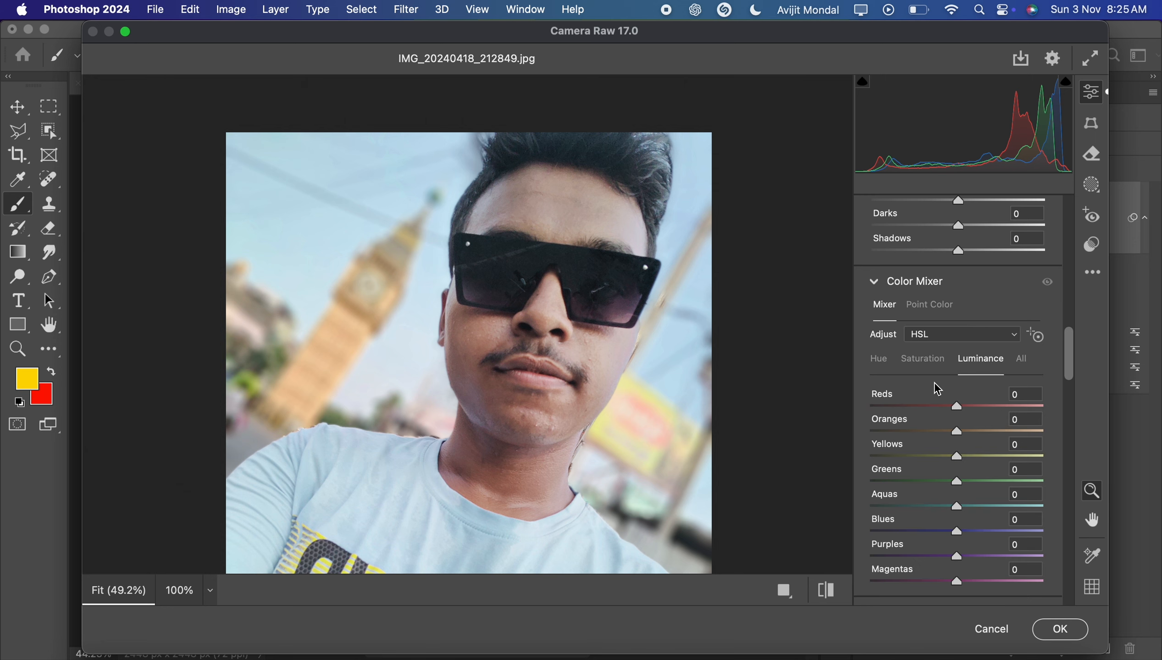
left_click_drag(957, 406, 995, 408)
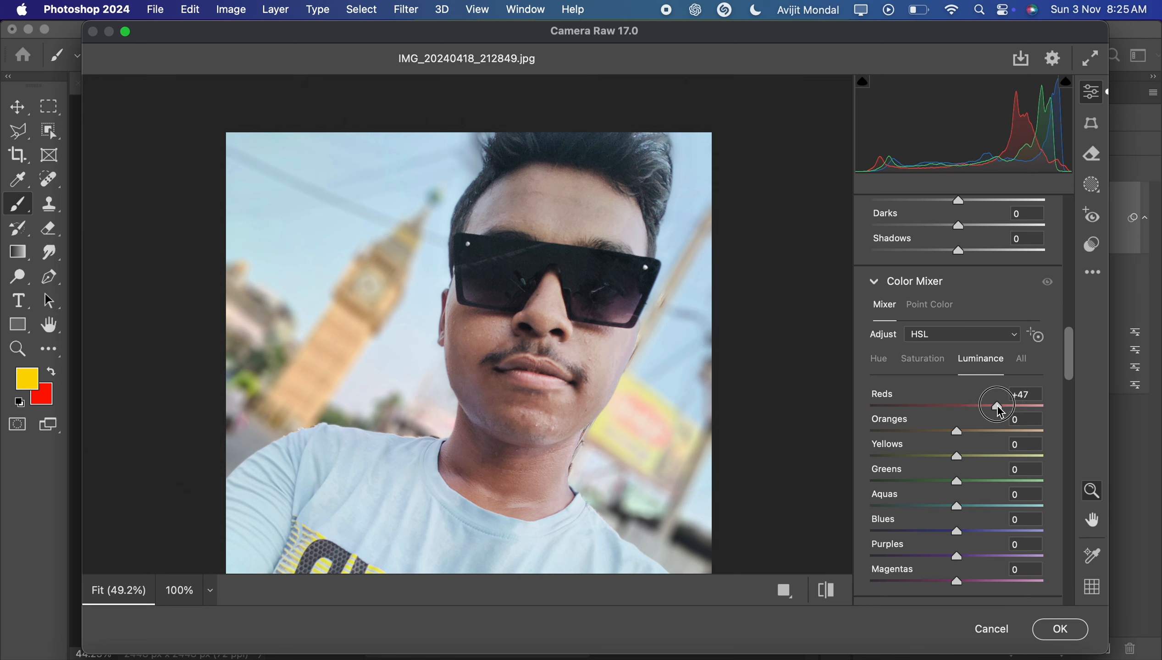
left_click(923, 362)
scroll(955, 443, "down", 2)
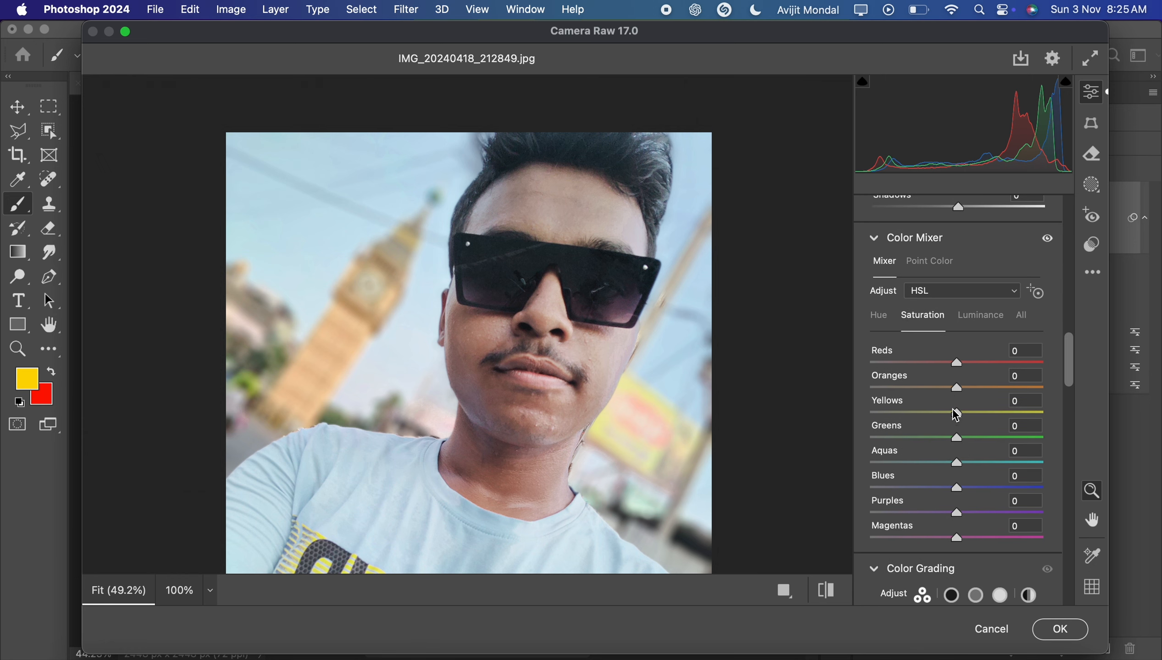
left_click_drag(955, 414, 928, 413)
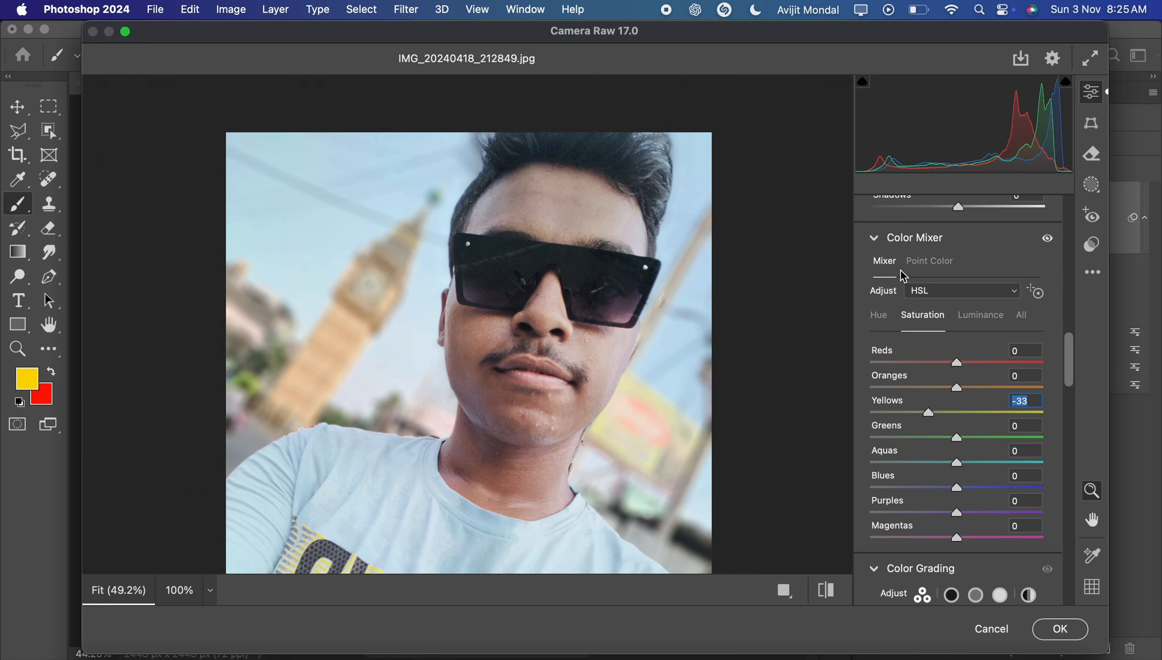
Step: Sample the light blue shirt with Point Color, set its saturation to +80 and, after trying a hue of -100, set the hue to -20
left_click(928, 262)
scroll(558, 241, "down", 1)
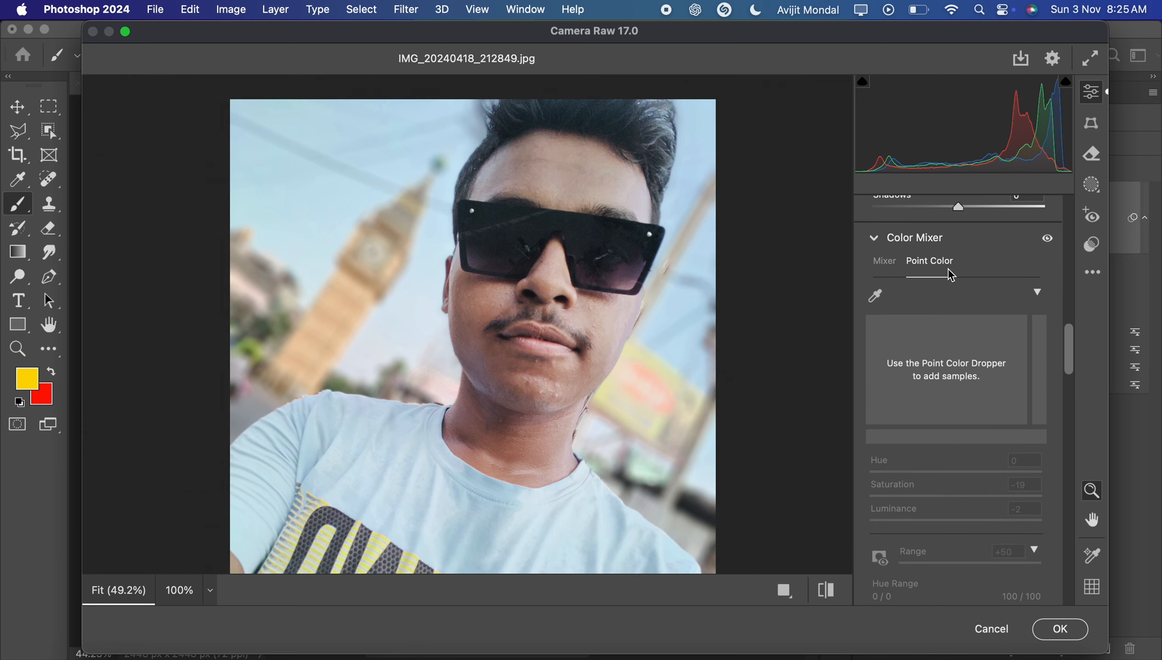
left_click(875, 296)
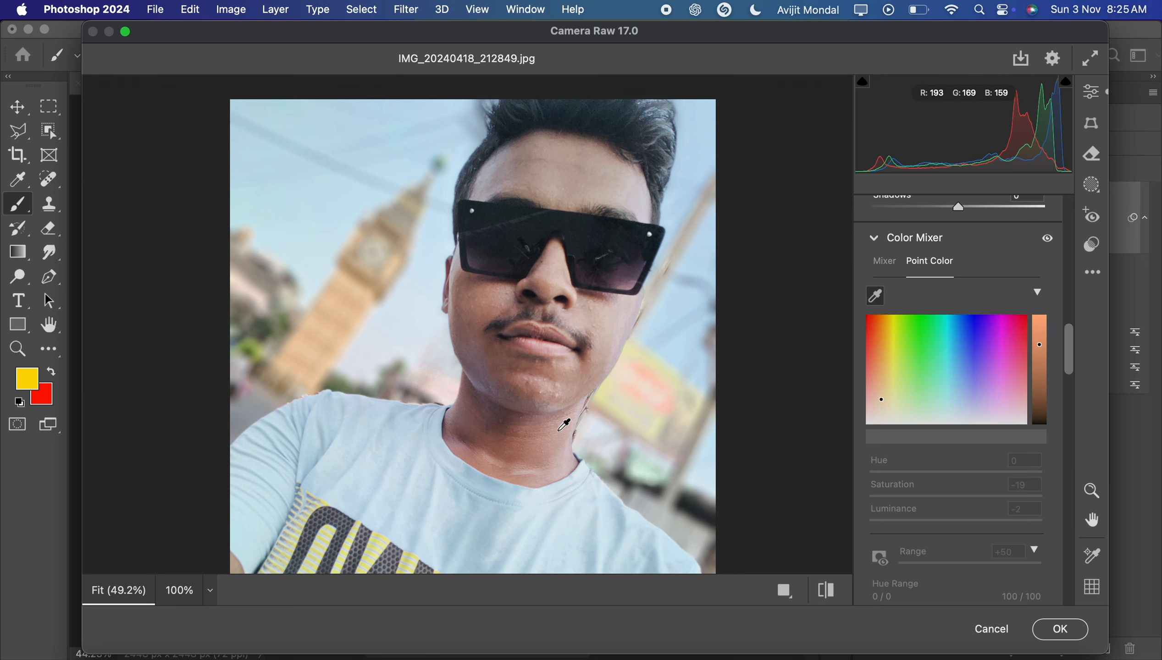
scroll(563, 425, "down", 2)
left_click(379, 397)
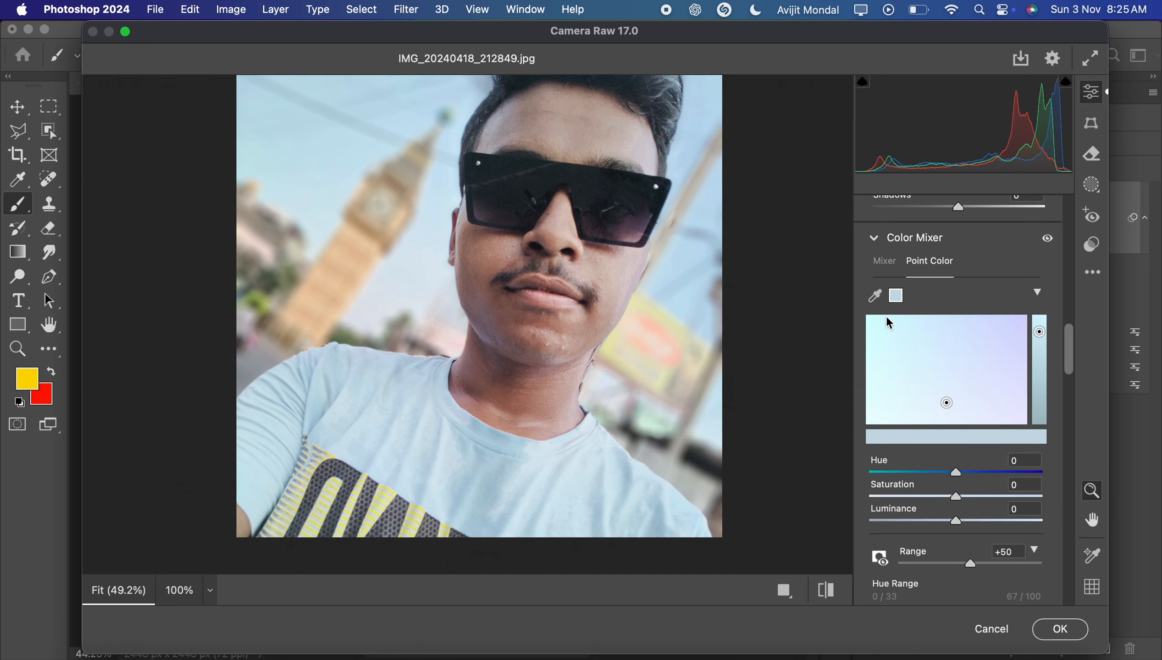
left_click_drag(956, 497, 1023, 499)
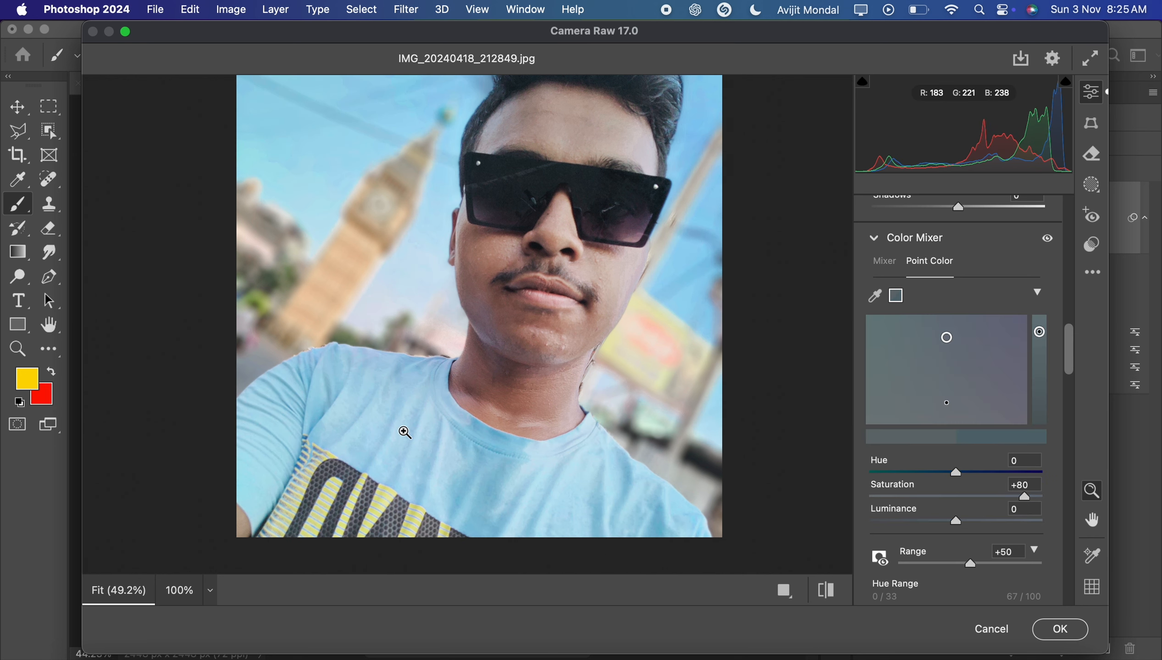
scroll(397, 438, "up", 2)
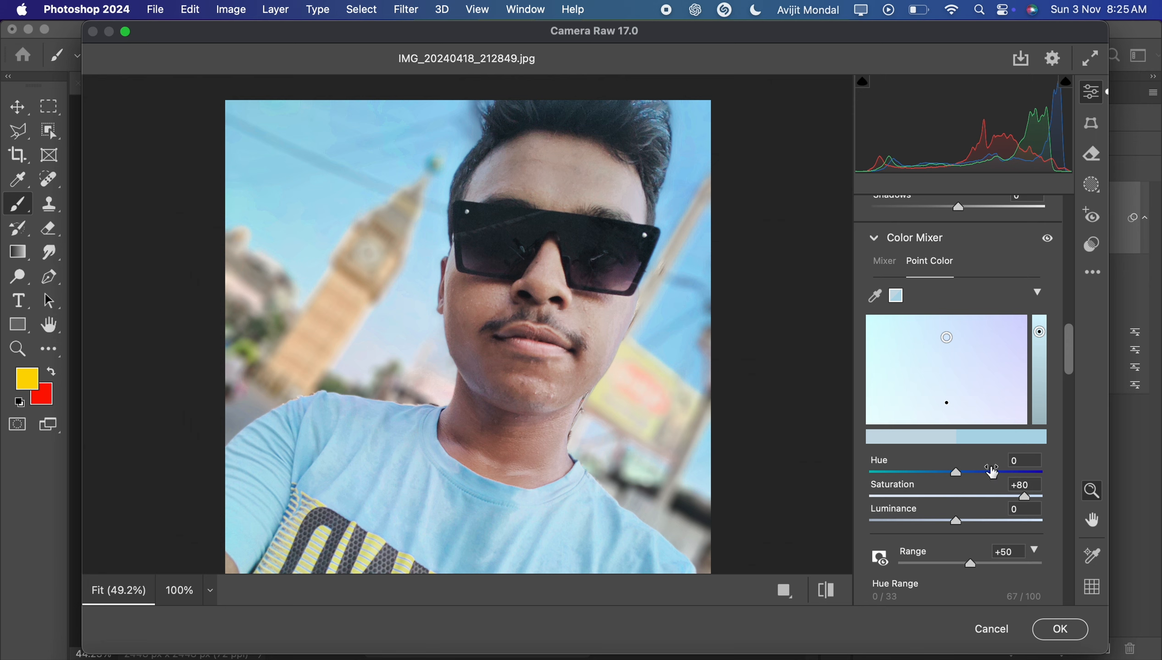
left_click_drag(958, 482, 804, 470)
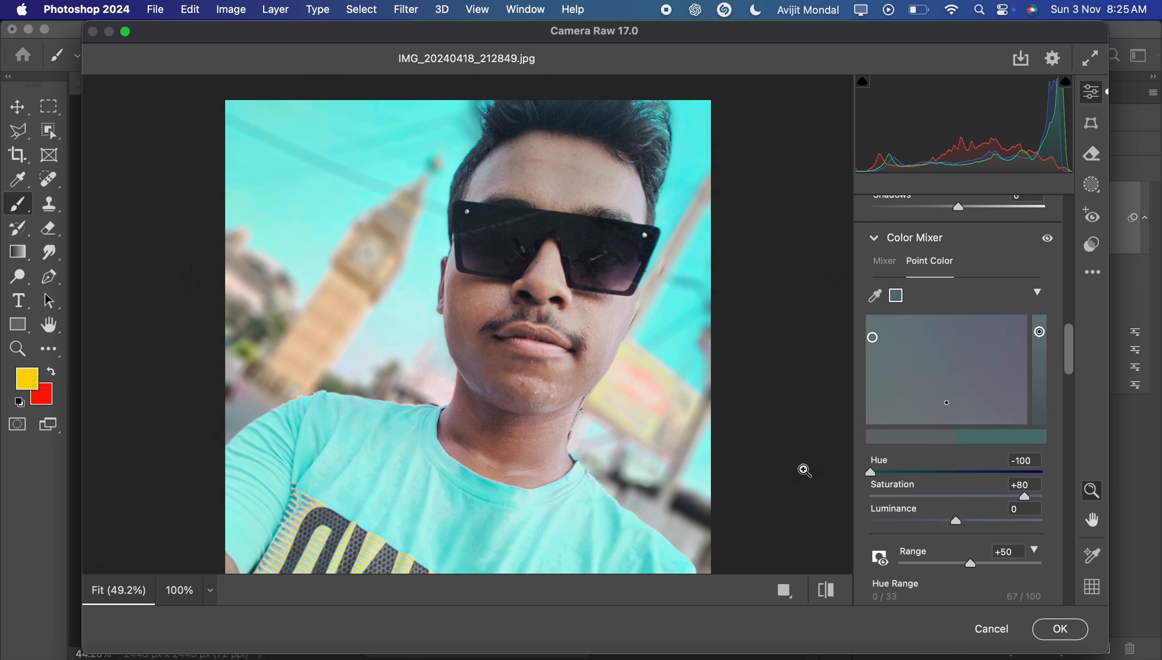
key("super+z")
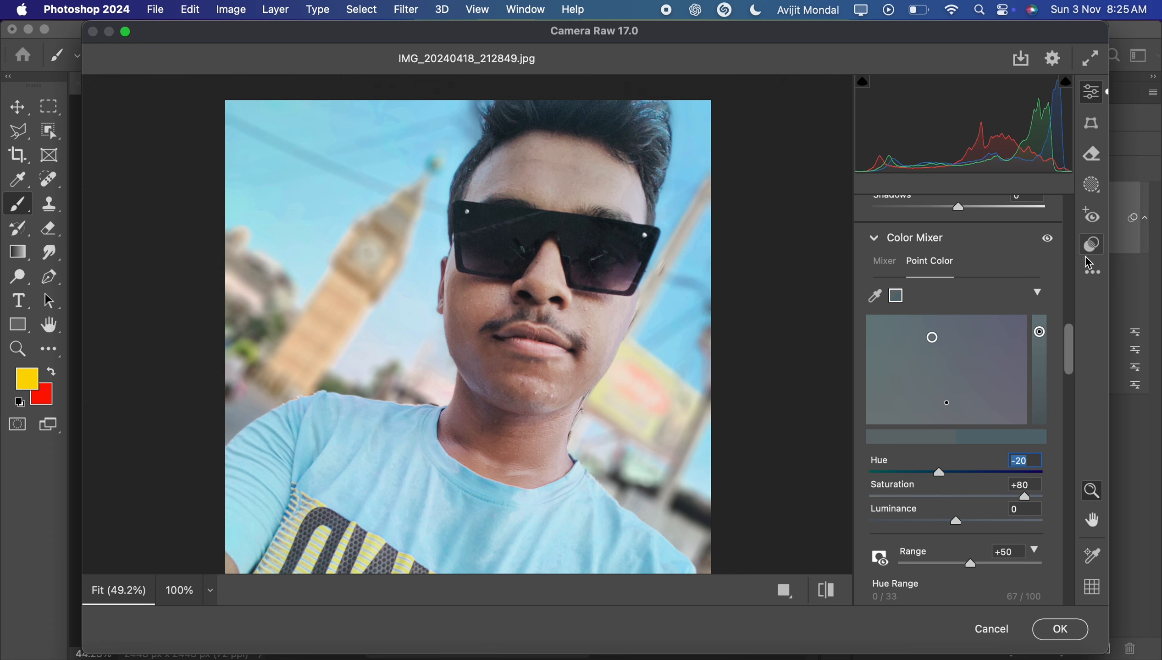
Step: Try a green midtone tint with hue 87 and saturation 60 in Color Grading, and undo it
scroll(953, 405, "down", 10)
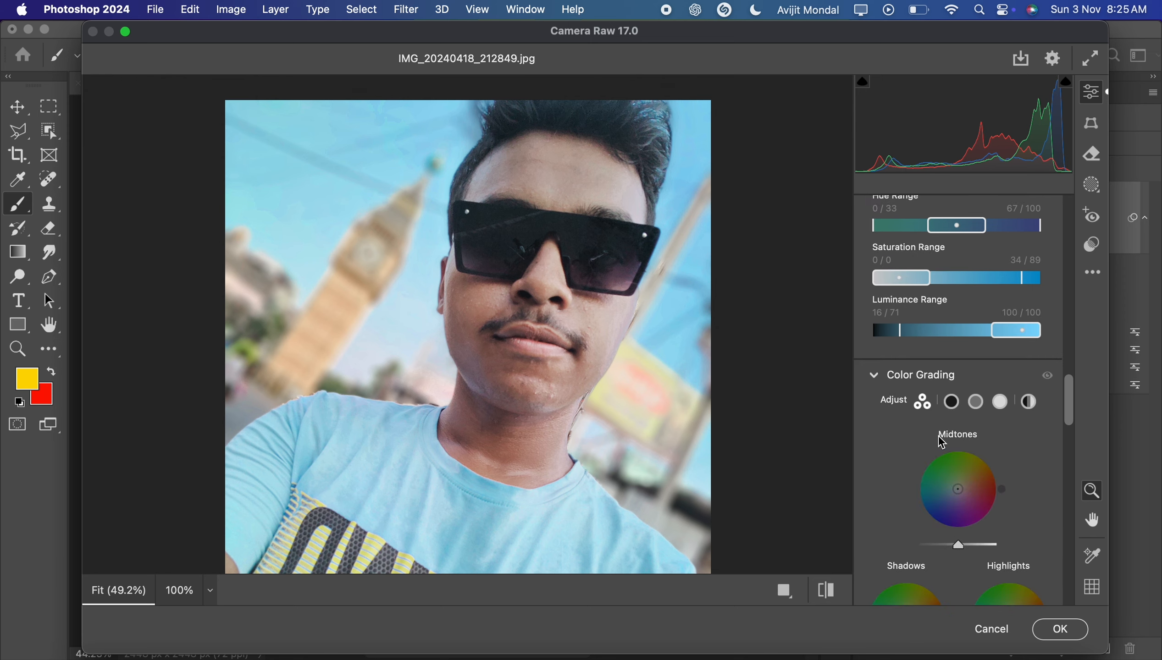
mouse_move(965, 381)
left_mouse_down()
mouse_move(921, 385)
mouse_move(961, 383)
left_mouse_up()
scroll(925, 467, "down", 3)
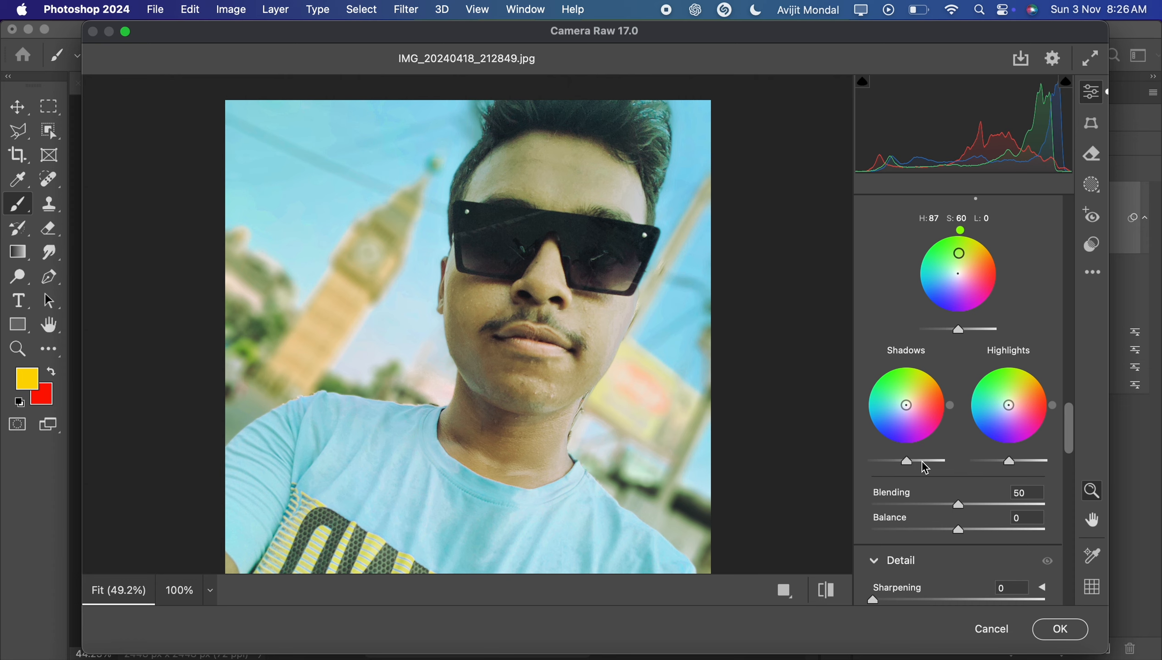
key("super+z")
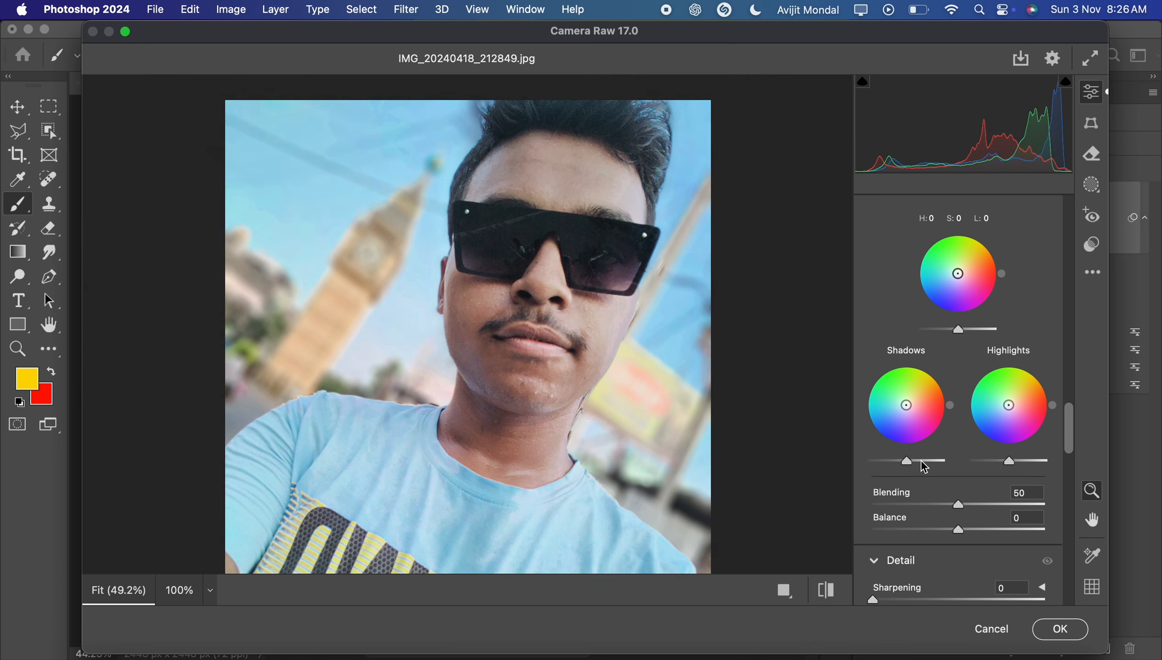
Step: Set Sharpening to 88 and the Color Grading Balance to +52
scroll(993, 492, "down", 3)
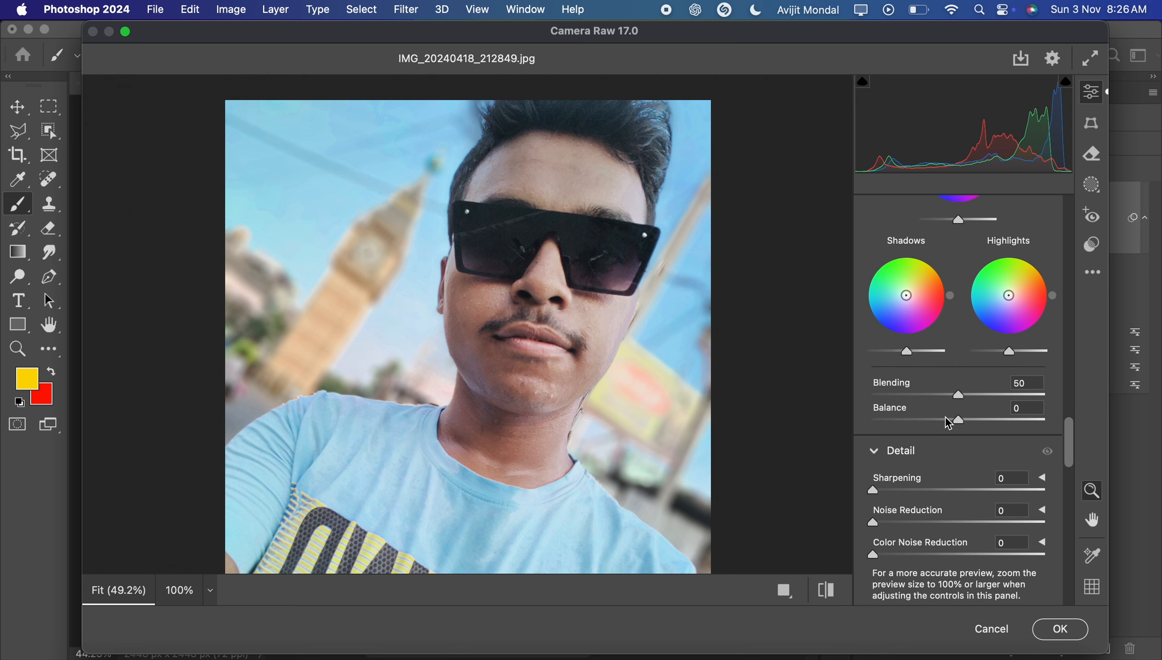
left_click_drag(889, 488, 974, 495)
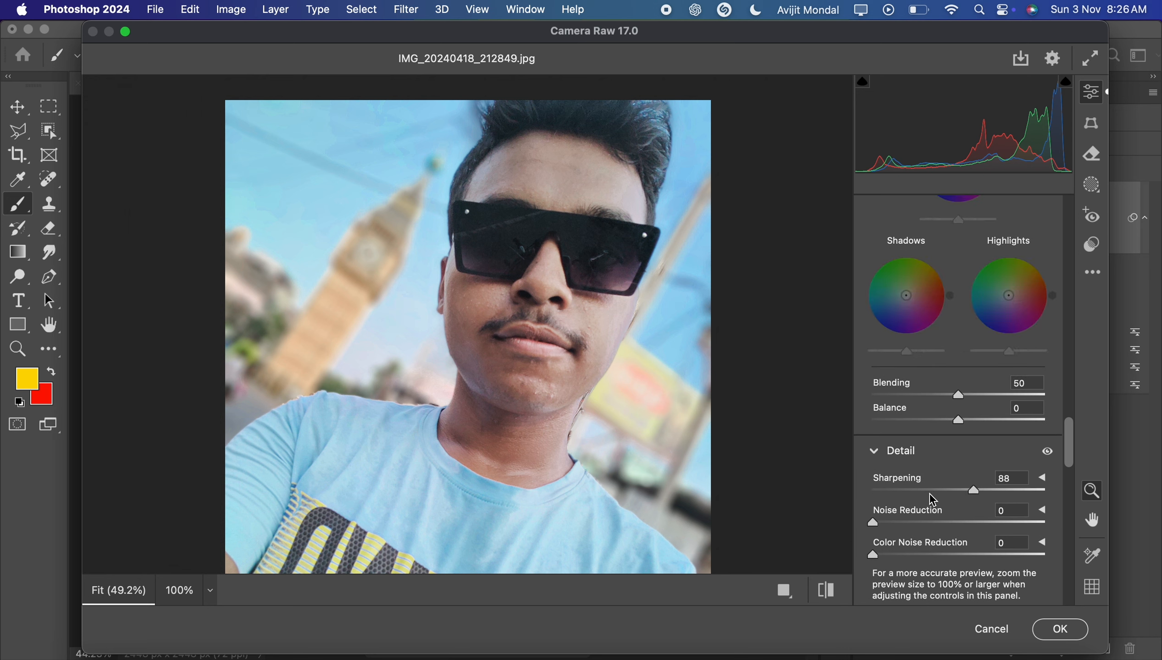
scroll(932, 499, "down", 1)
left_click_drag(959, 390, 1002, 390)
scroll(907, 479, "down", 3)
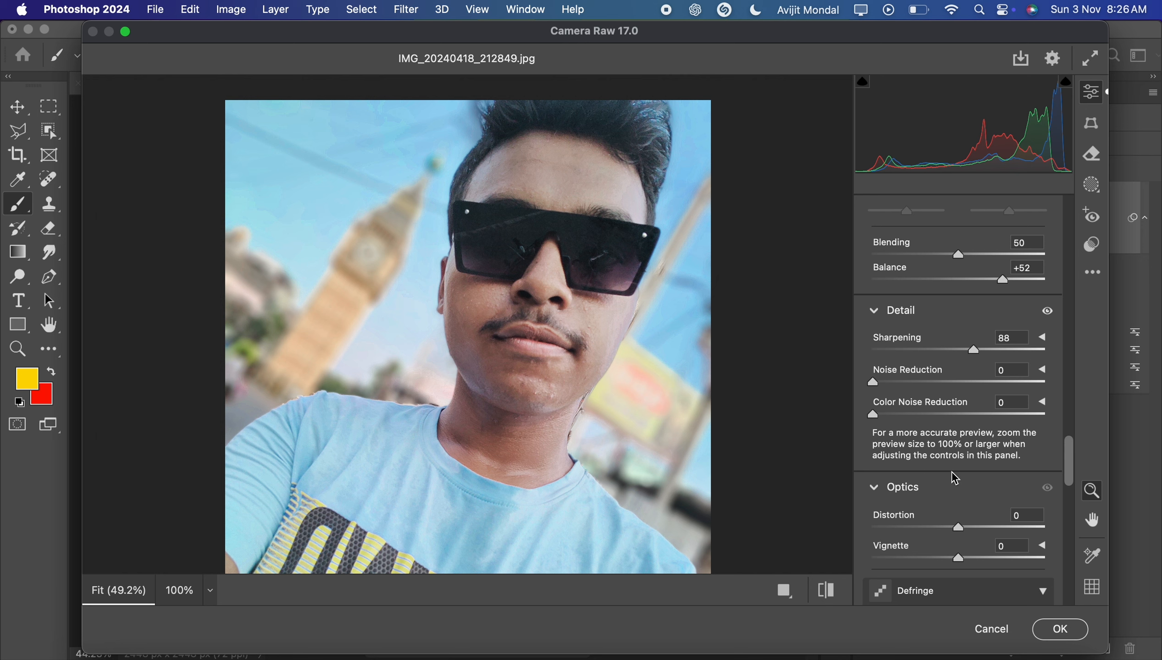
Step: Review the Optics, Defringe, Lens Blur and Calibration adjustments, and return to the start of the User Presets list
scroll(953, 478, "down", 5)
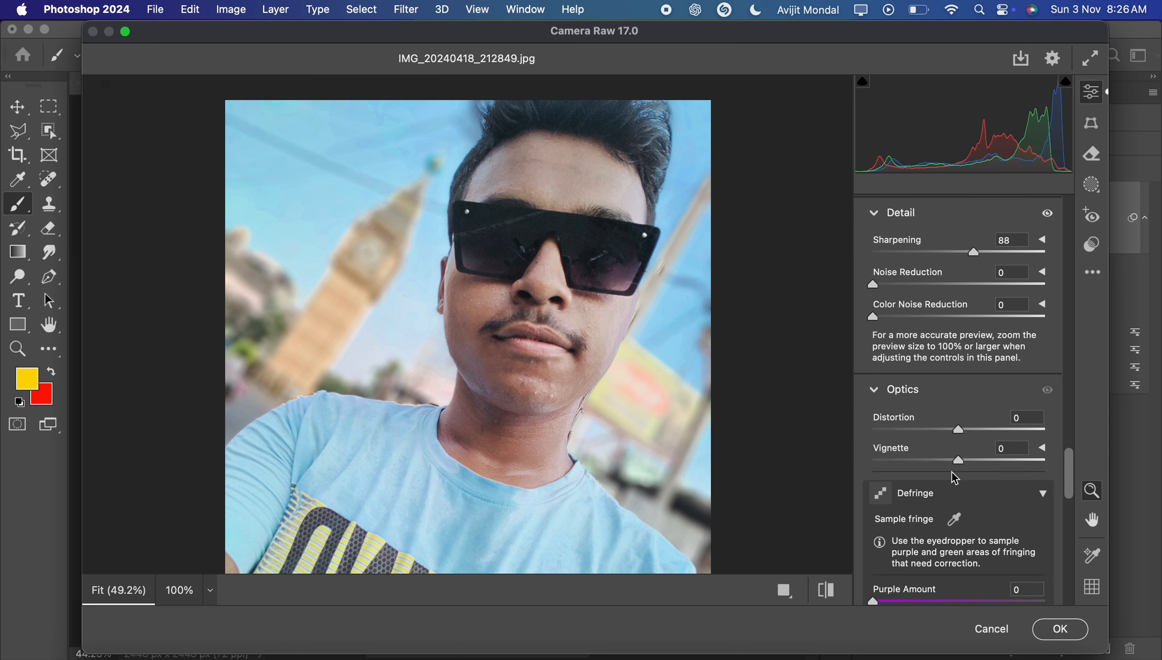
mouse_move(945, 416)
left_mouse_down()
mouse_move(871, 394)
mouse_move(969, 425)
mouse_move(1099, 433)
mouse_move(926, 409)
left_mouse_up()
scroll(931, 423, "down", 10)
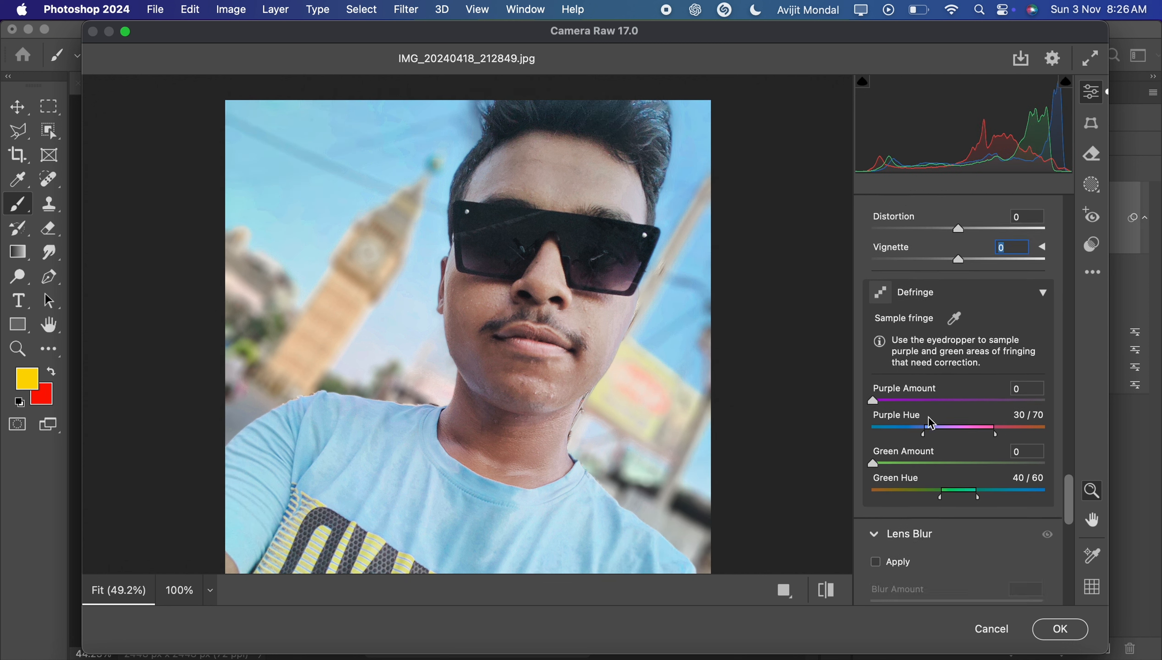
scroll(991, 373, "down", 8)
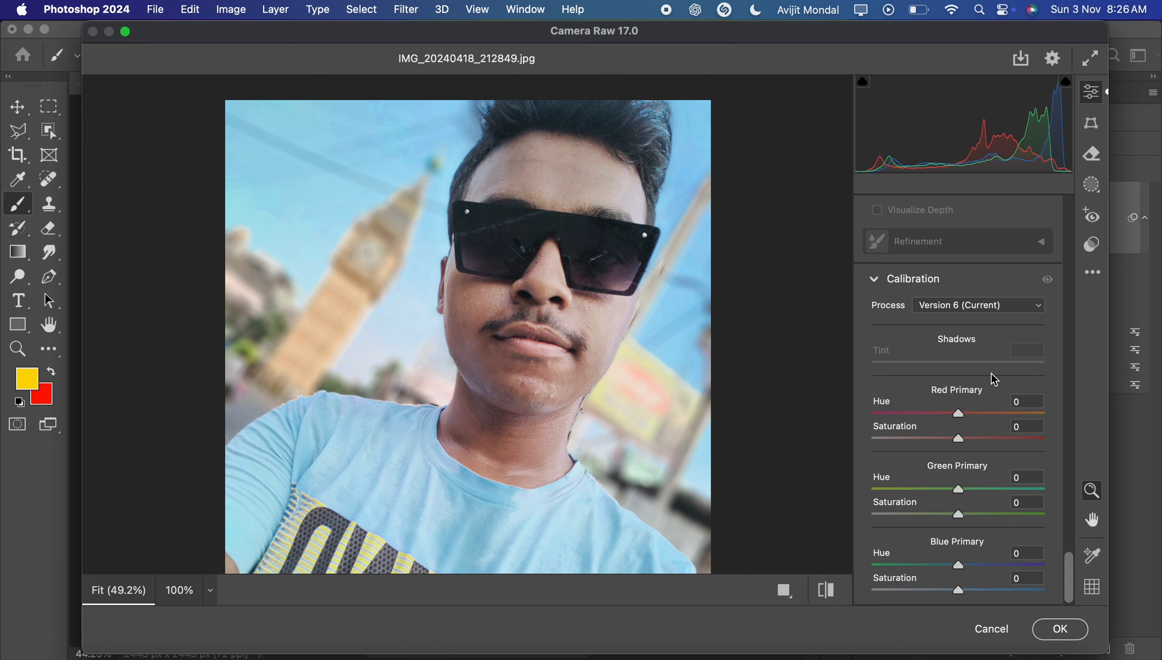
left_click(1091, 244)
scroll(1028, 295, "up", 15)
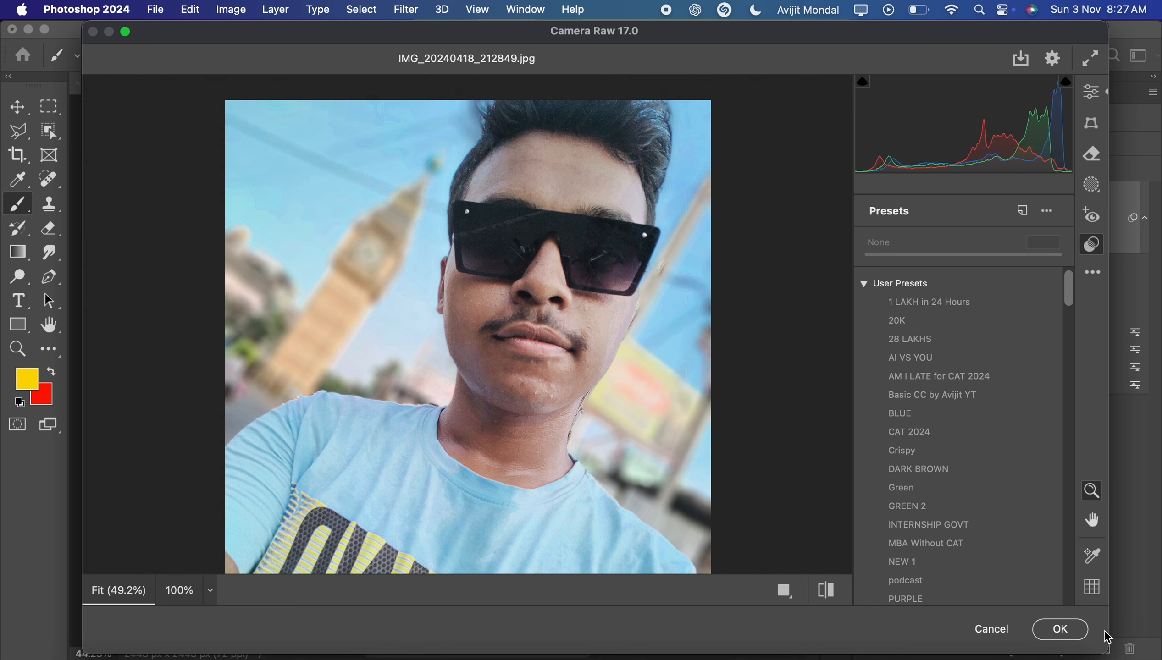
Step: Apply the Camera Raw adjustments, and reopen the Camera Raw smart filter to check its settings before closing it unchanged
left_click(1074, 632)
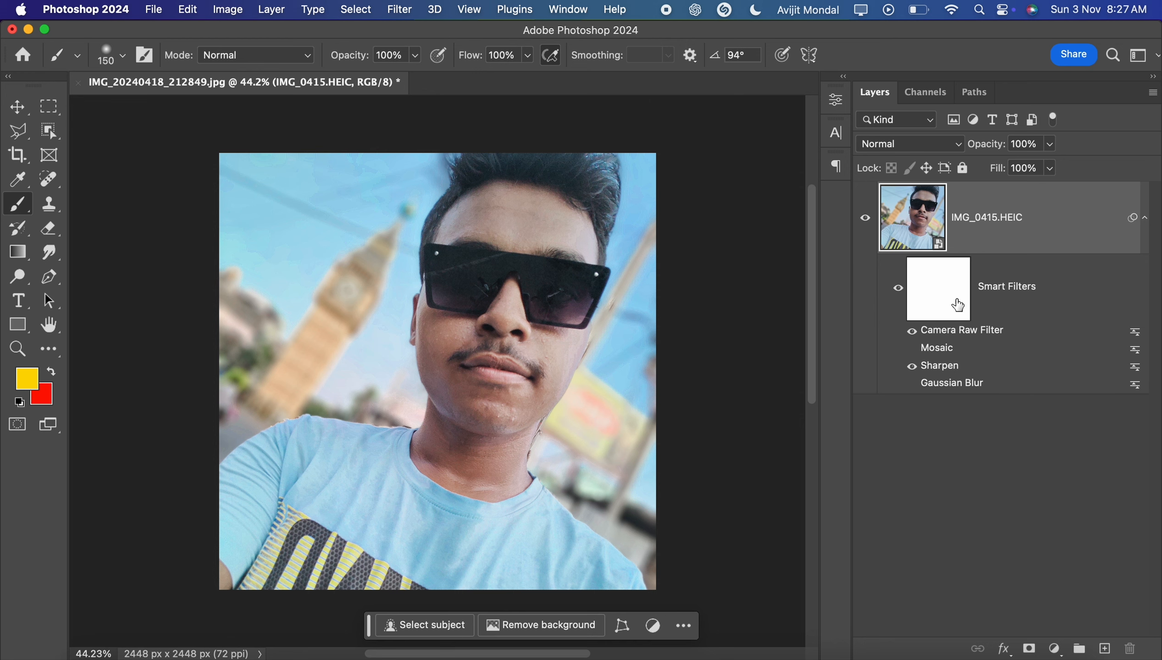
double_click(948, 339)
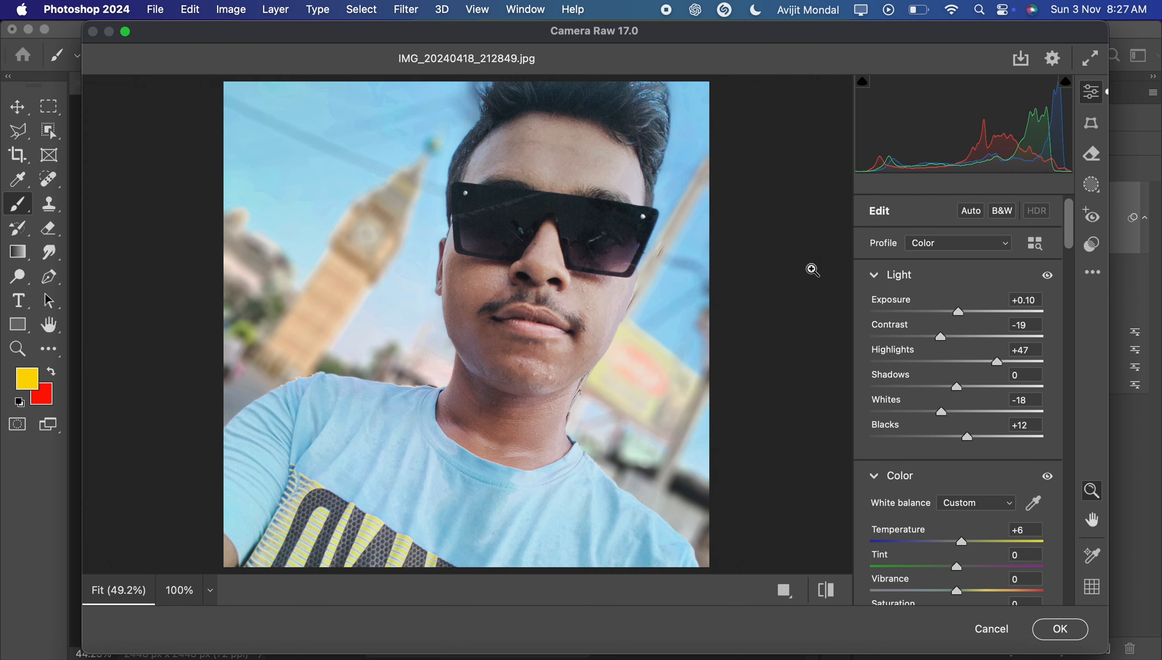
left_click(987, 630)
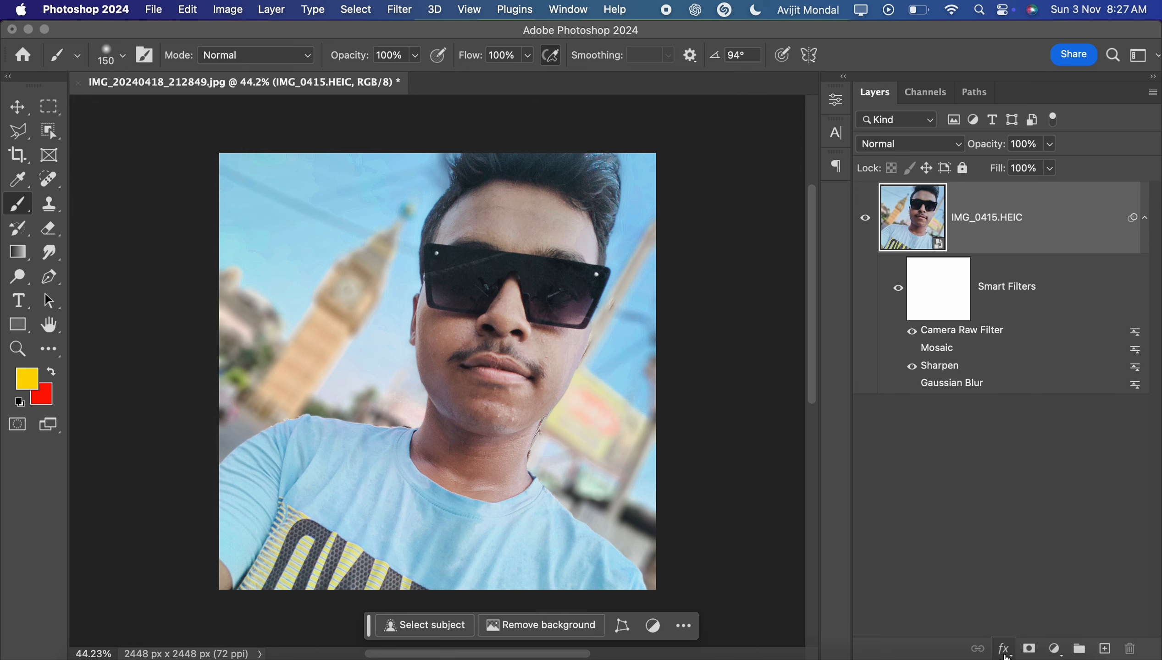
Step: Add an Inner Glow layer style with 100% opacity and the blue color 0006ff
left_click(1004, 651)
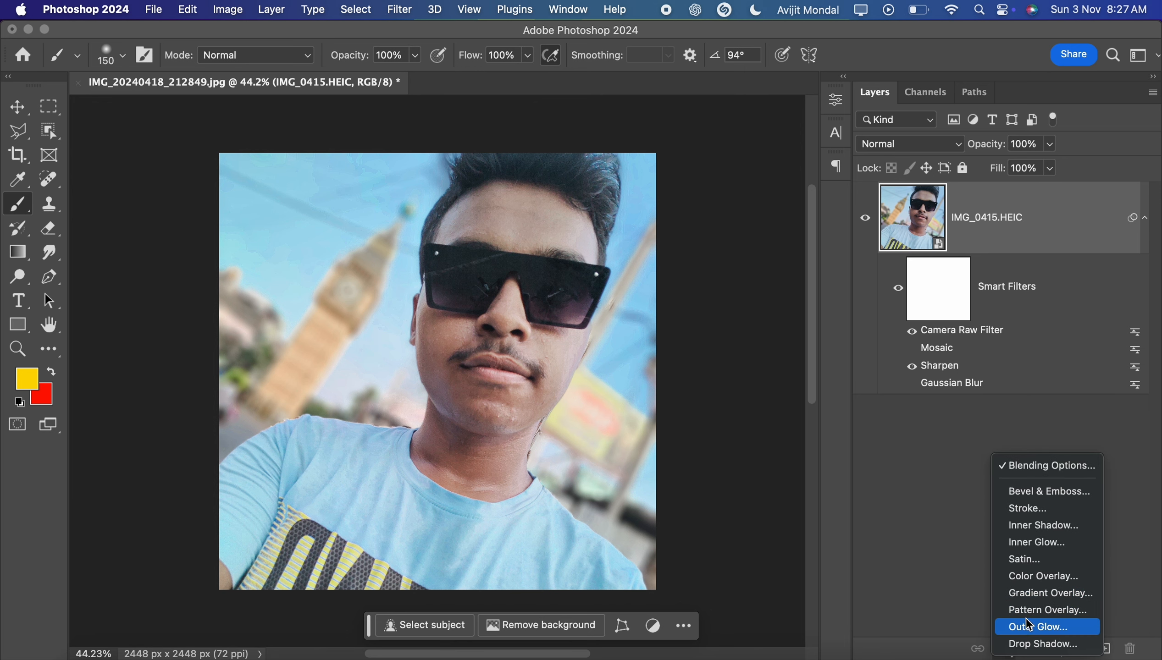
left_click(1055, 549)
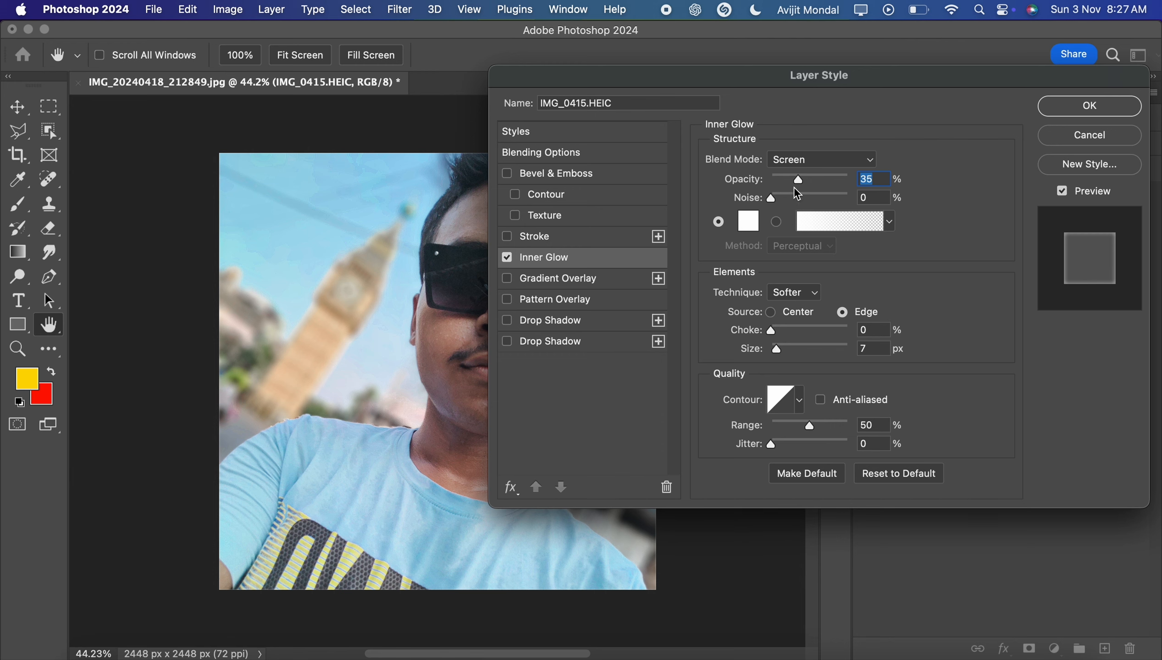
left_click_drag(798, 180, 939, 179)
left_click(747, 222)
left_click(595, 419)
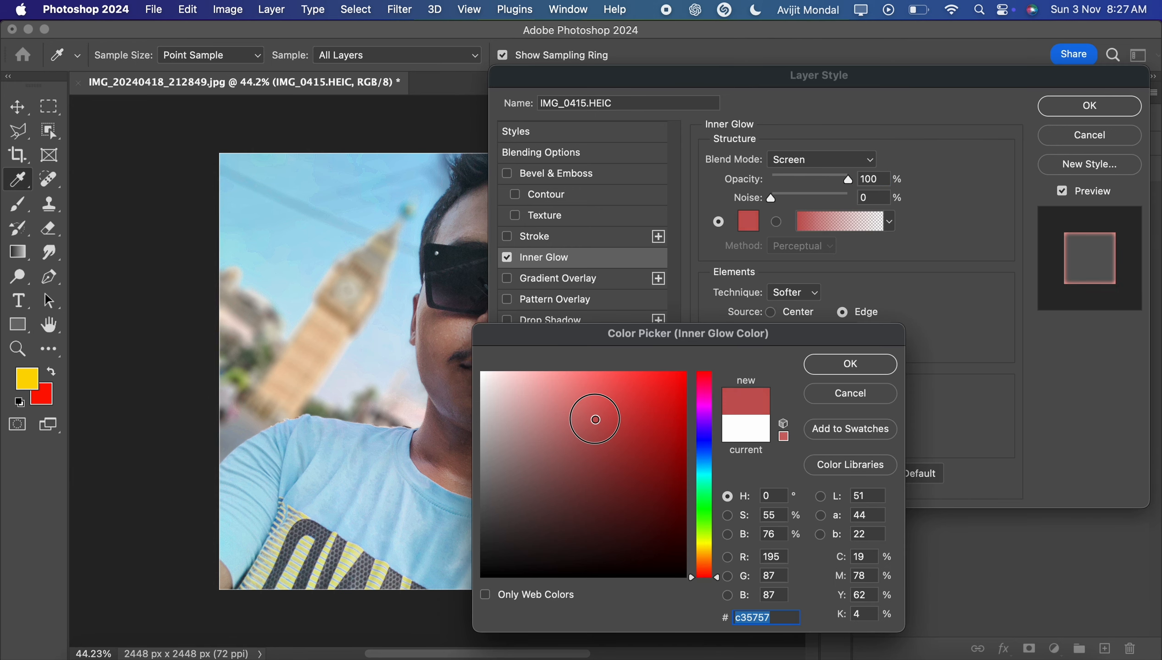
left_click_drag(595, 419, 686, 372)
left_click(703, 440)
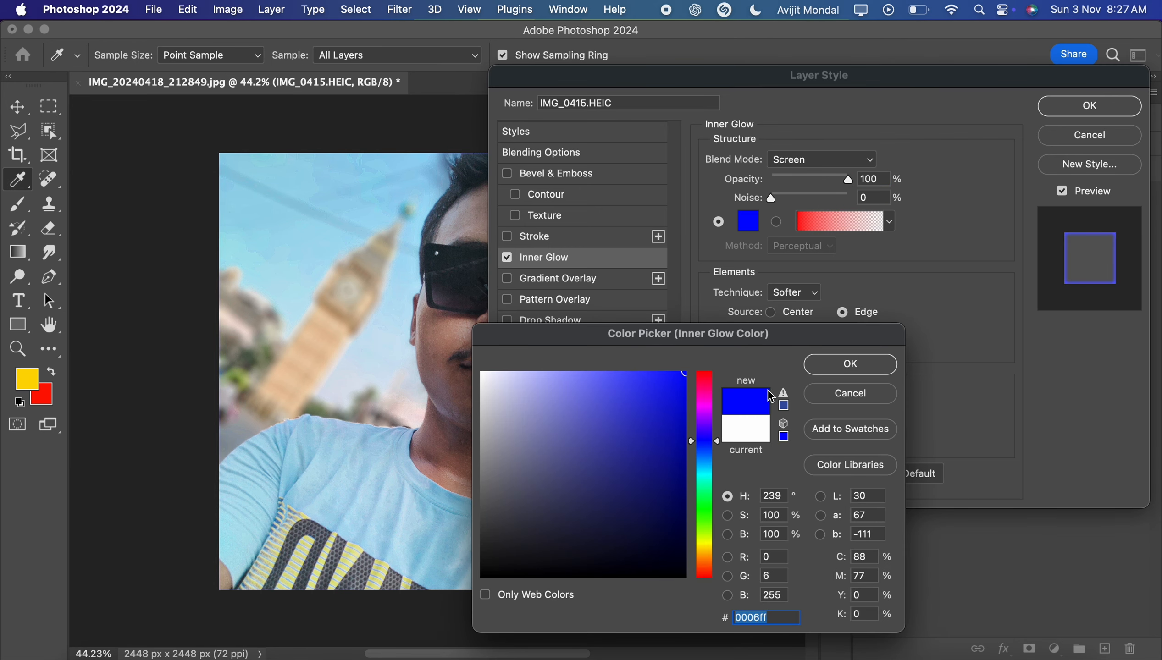
left_click(842, 366)
Step: Set the Inner Glow's blend mode to Linear Dodge (Add) and its size to 250 px
left_click(821, 159)
left_click(804, 194)
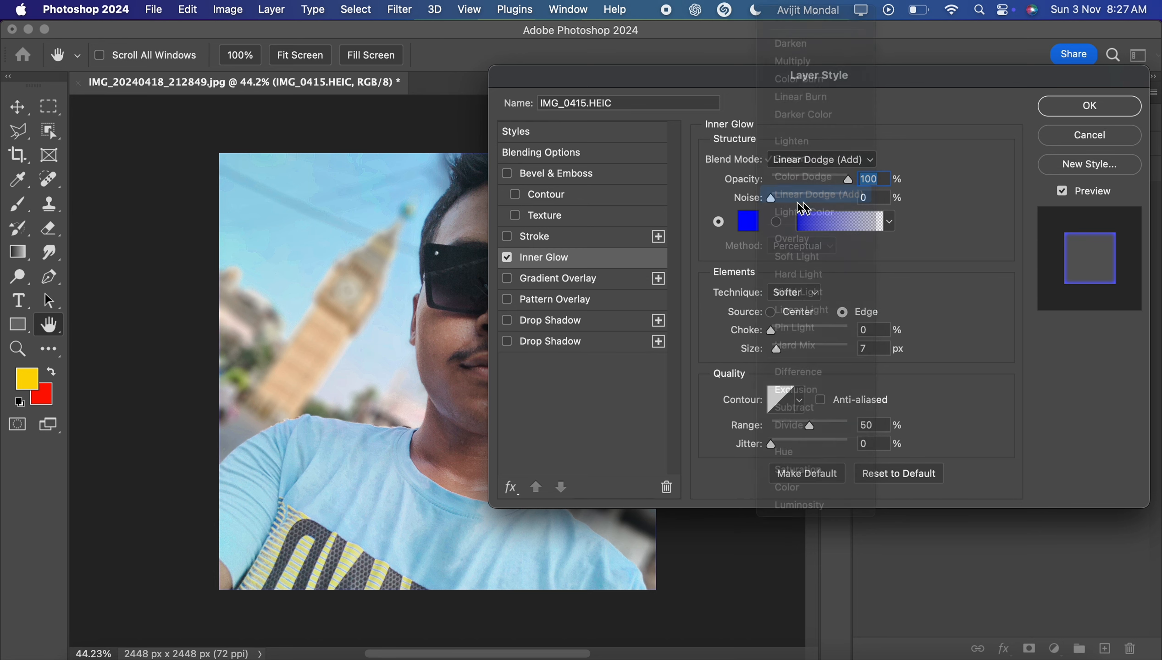
left_click_drag(776, 349, 867, 362)
scroll(365, 430, "right", 5)
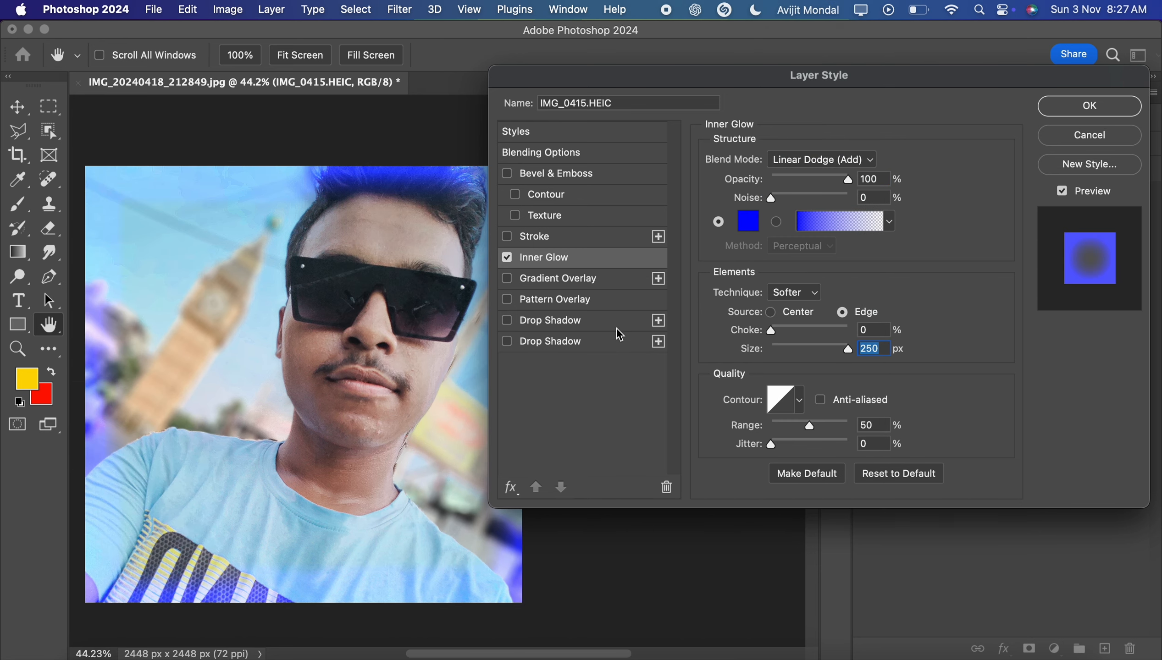
Step: Change the Inner Glow color to purple 8400ff and apply the layer style
left_click(747, 222)
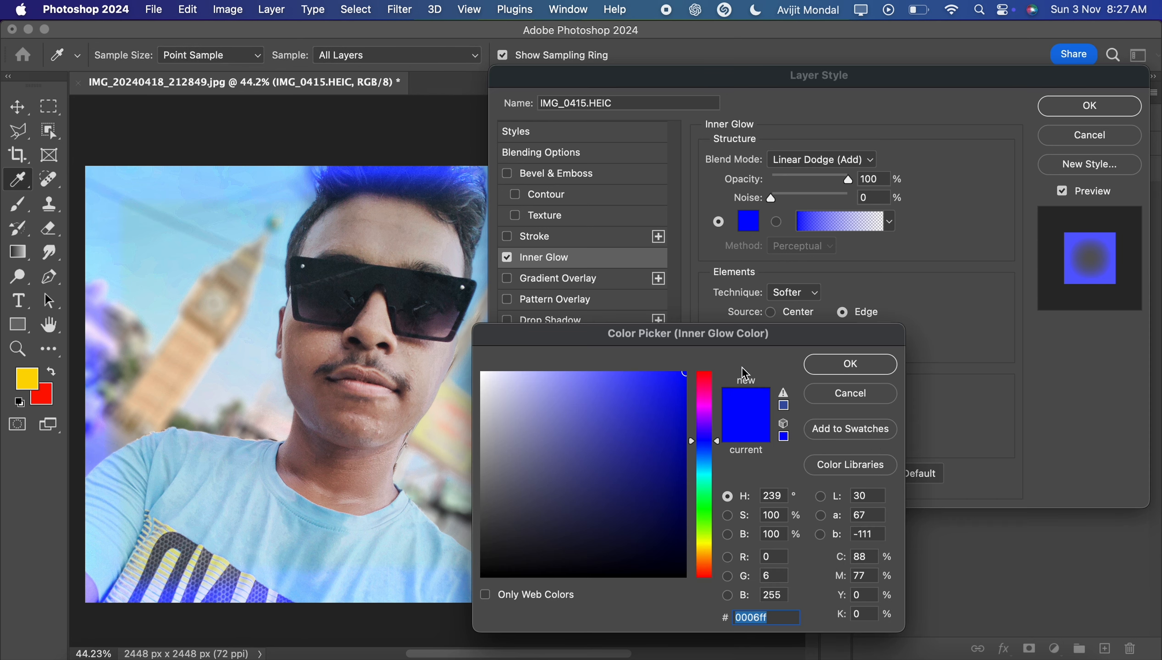
left_click(703, 417)
left_click_drag(702, 421, 702, 424)
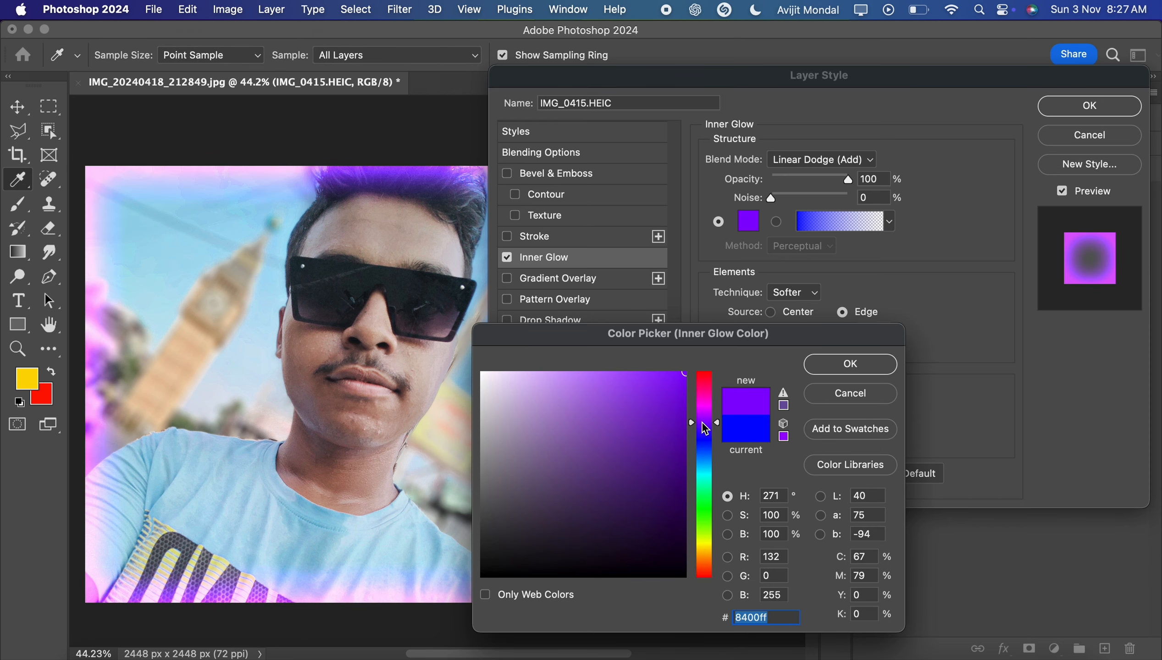
left_click(891, 369)
left_click(1092, 106)
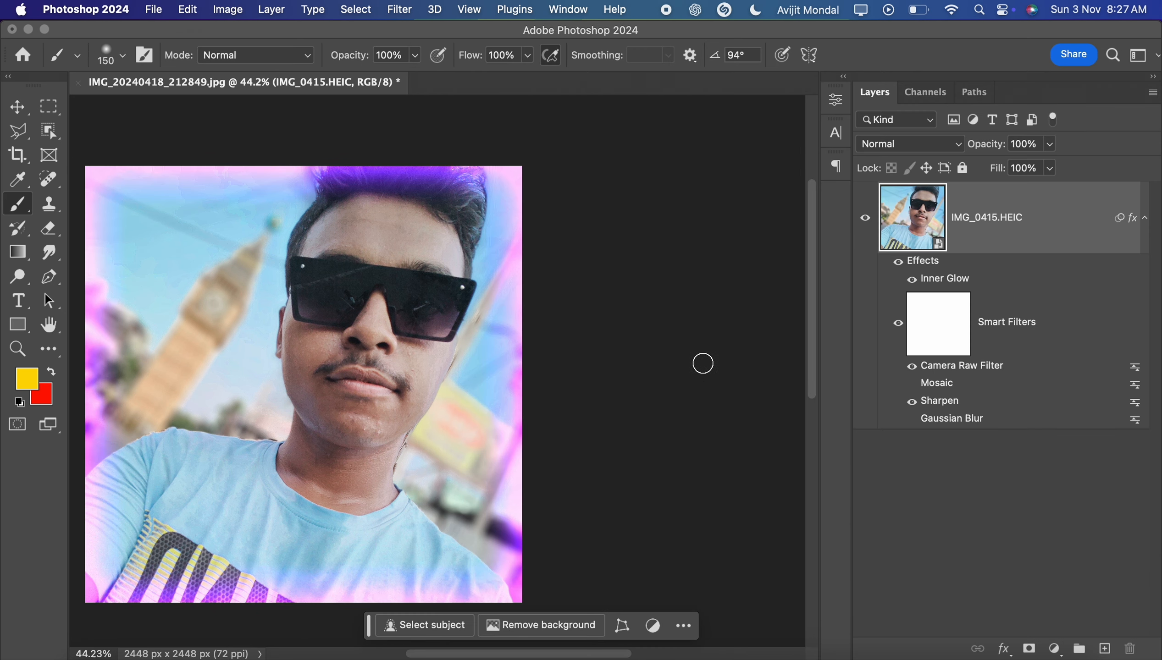
Step: Turn the Inner Glow effect off and back on to compare the photo with and without it
scroll(700, 362, "left", 5)
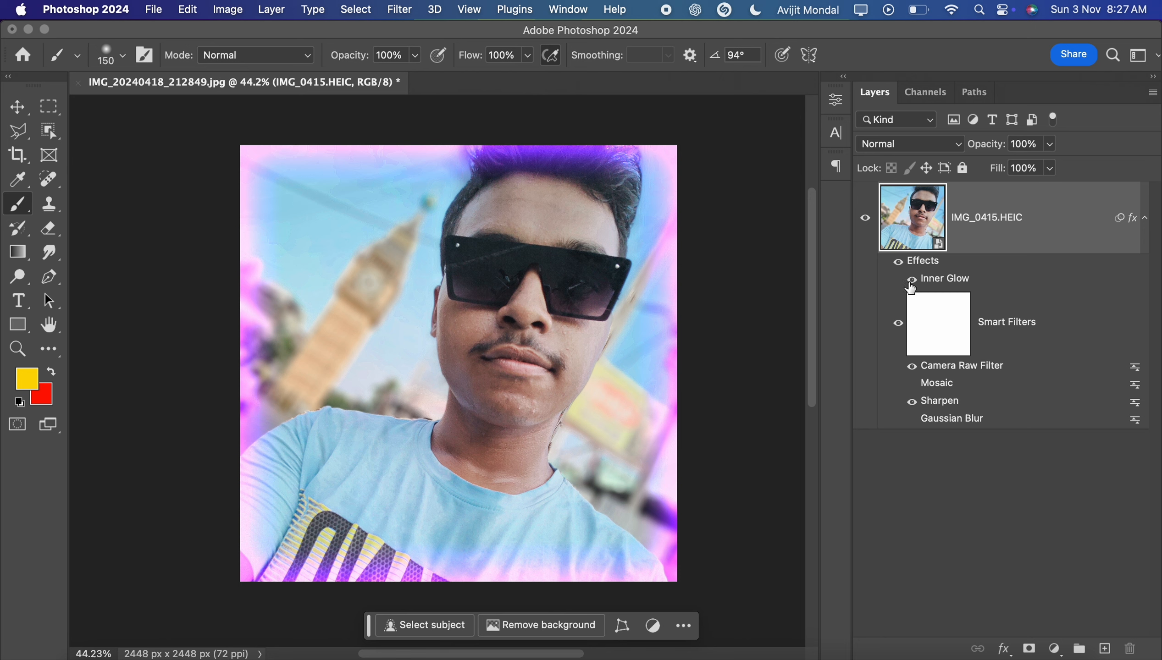
left_click(911, 280)
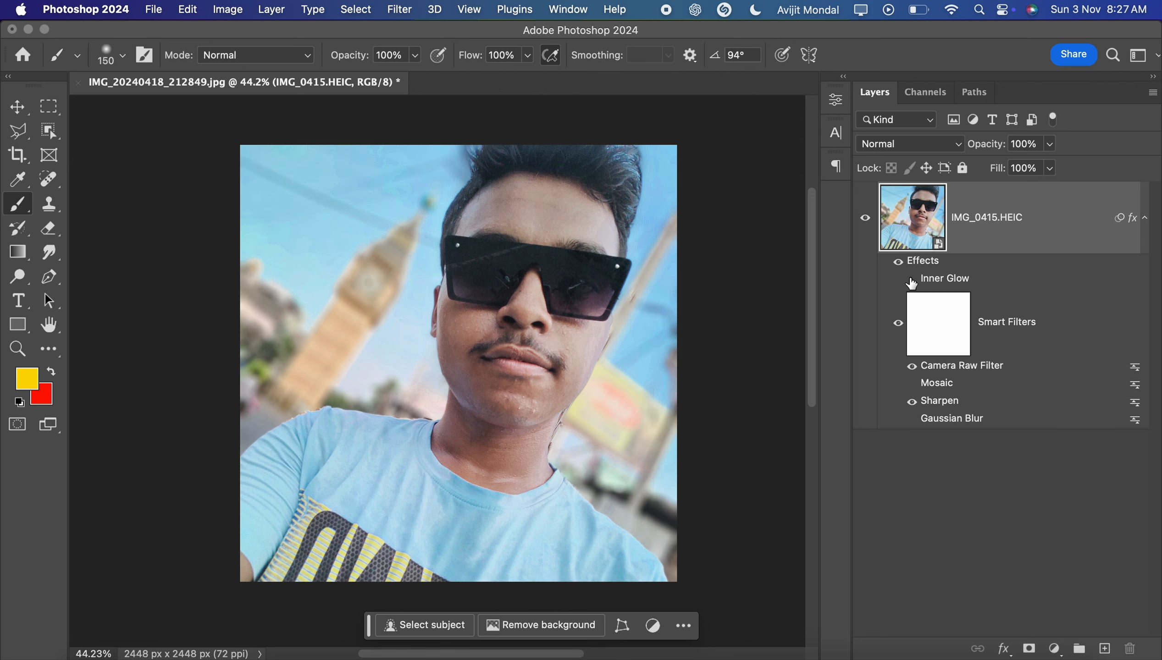
left_click(912, 281)
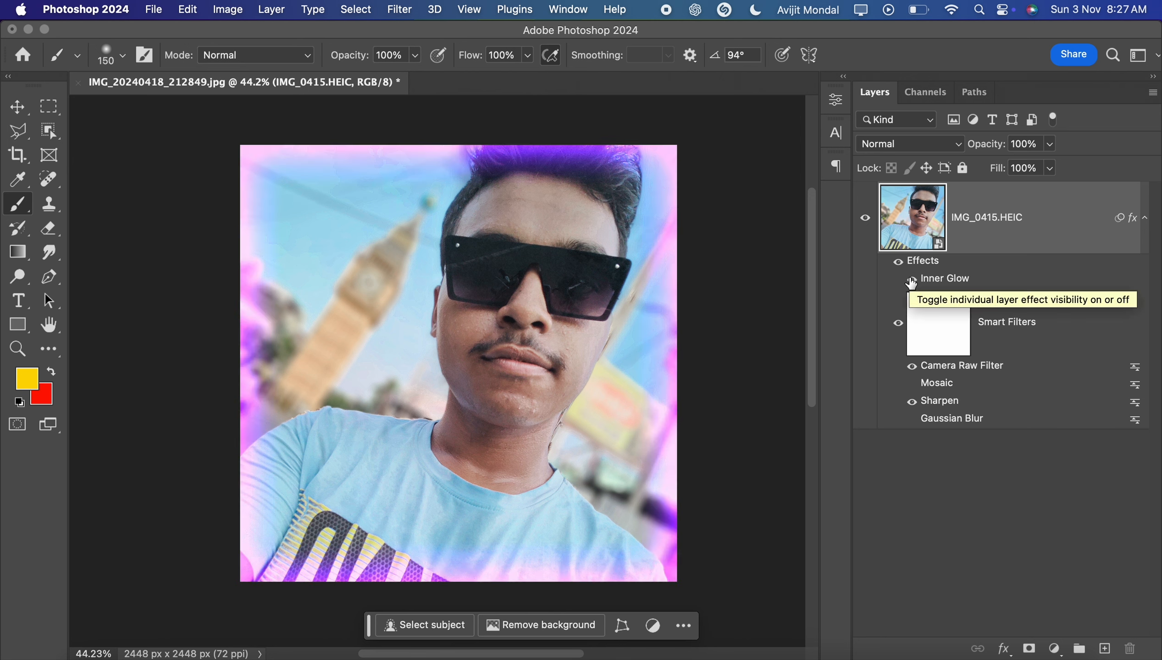
left_click(1003, 649)
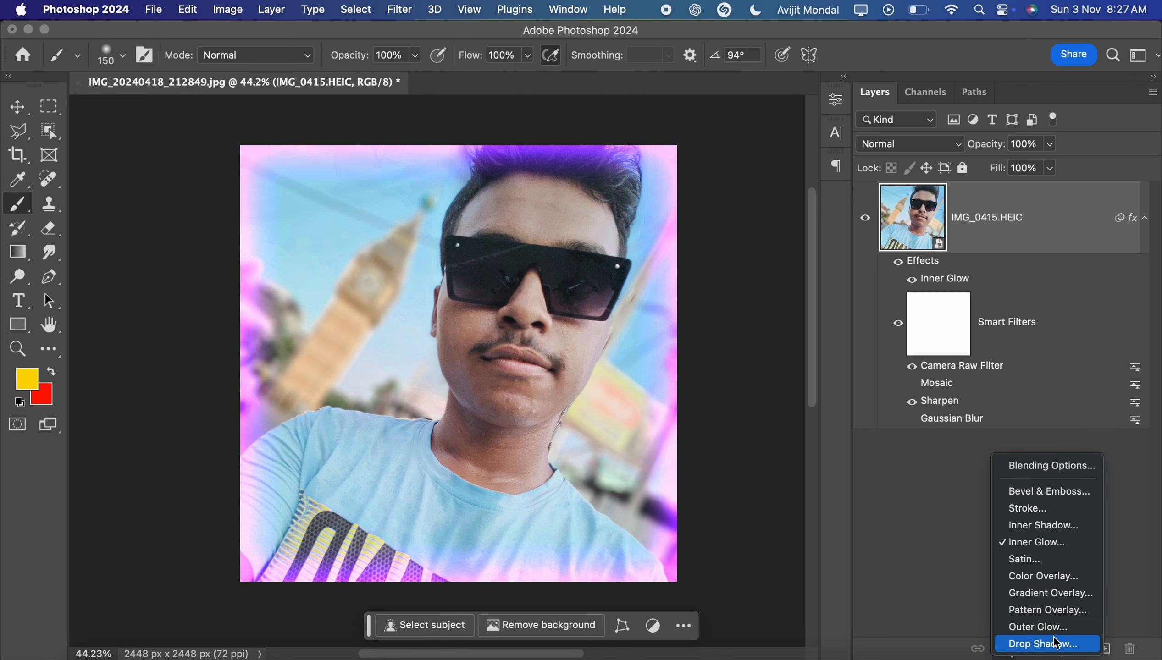
left_click(910, 560)
left_click(400, 9)
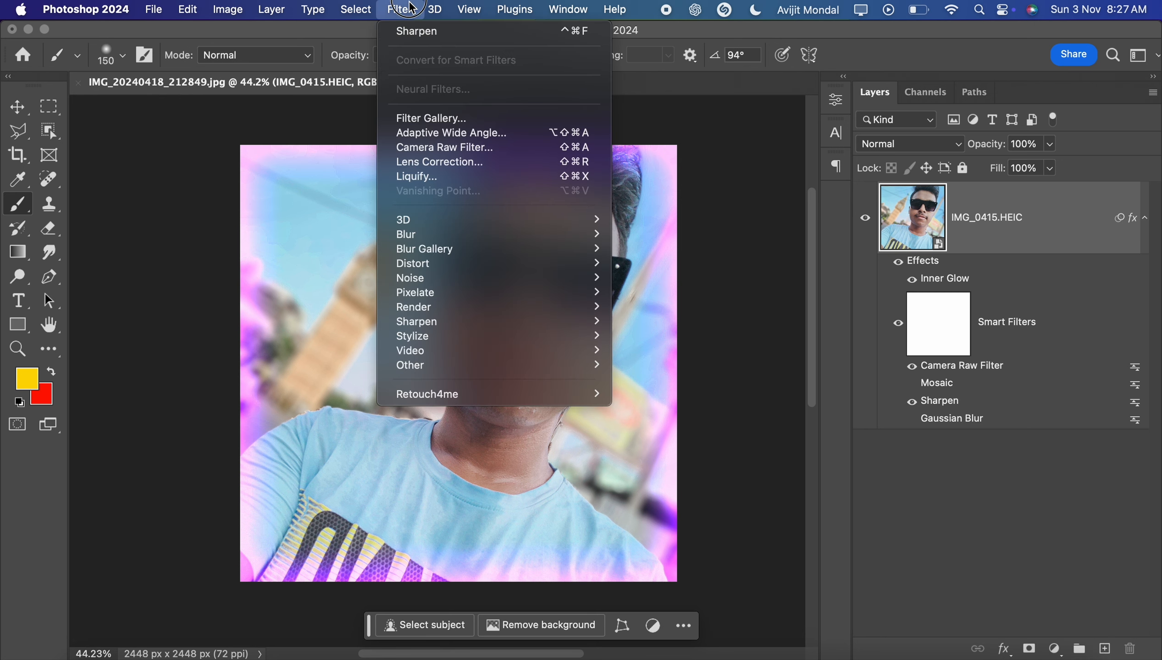
left_click(864, 502)
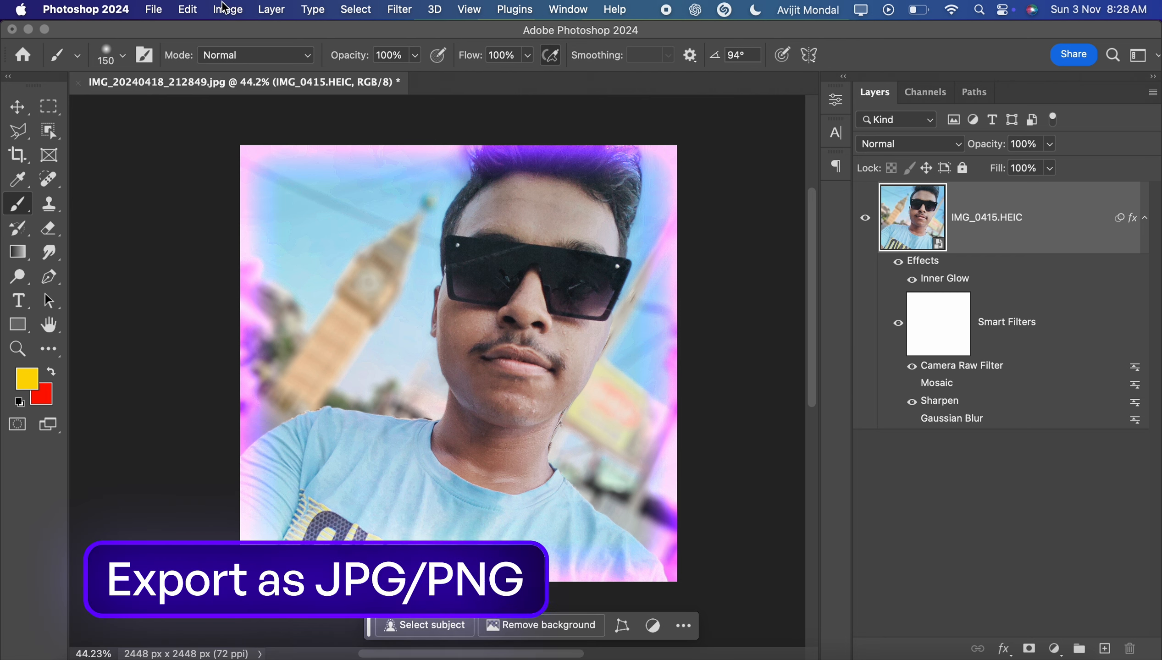
Step: Start exporting the image with Export As in JPG format and raise the quality to 7
left_click(161, 5)
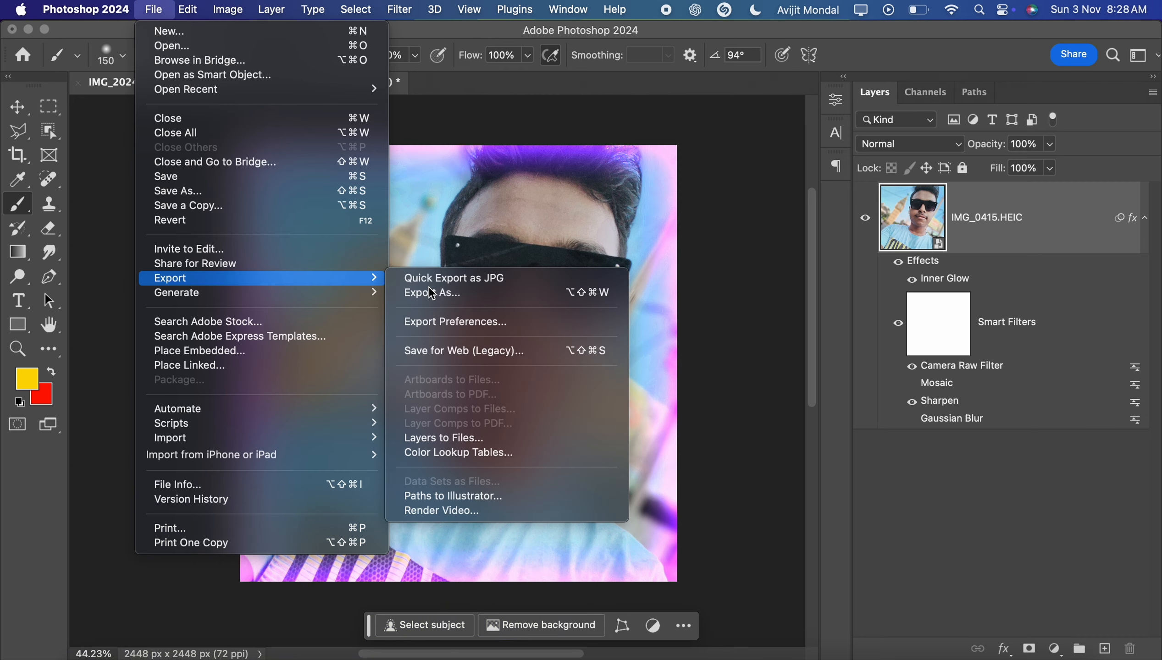
left_click(496, 293)
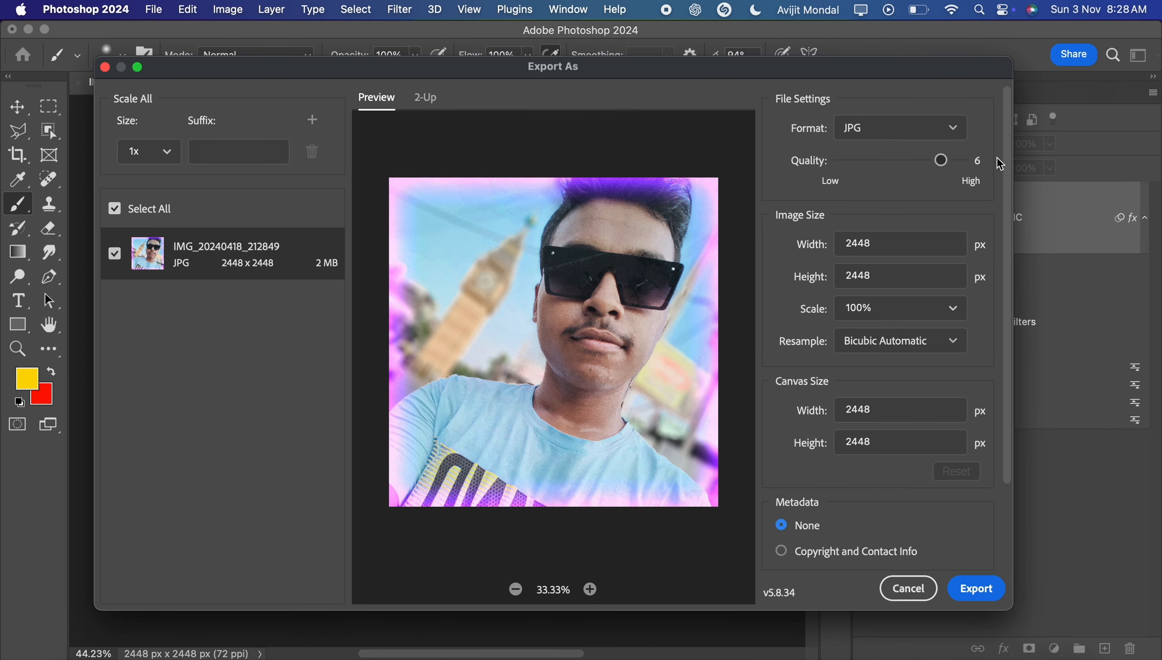
left_click(878, 123)
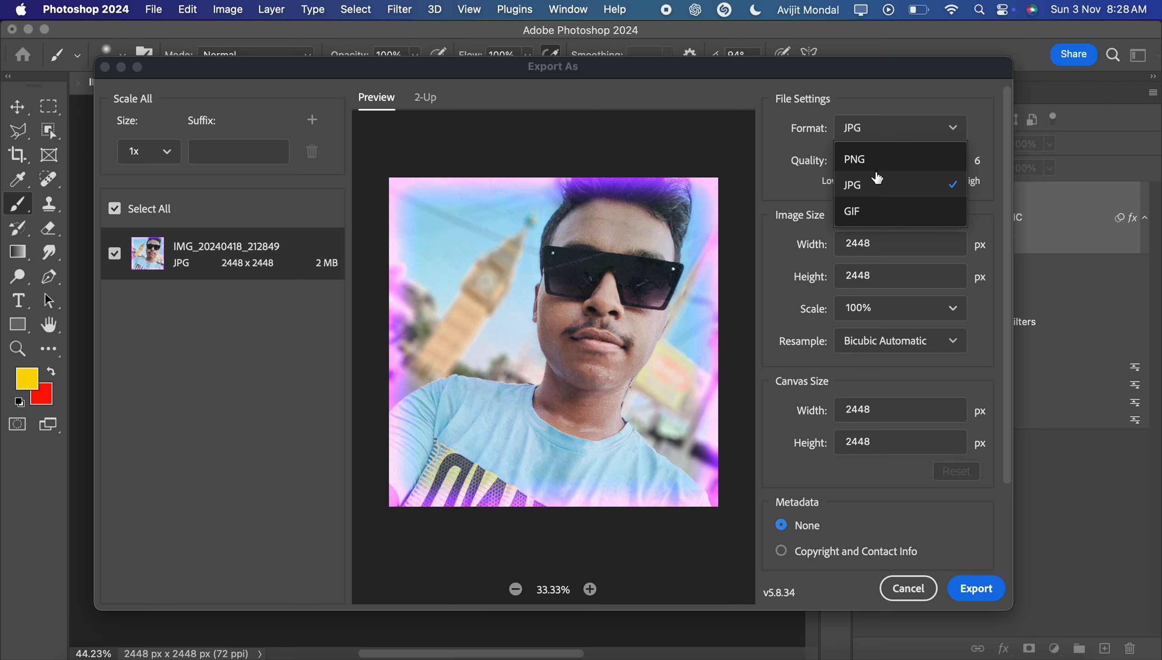
left_click(865, 192)
left_click_drag(939, 159, 976, 161)
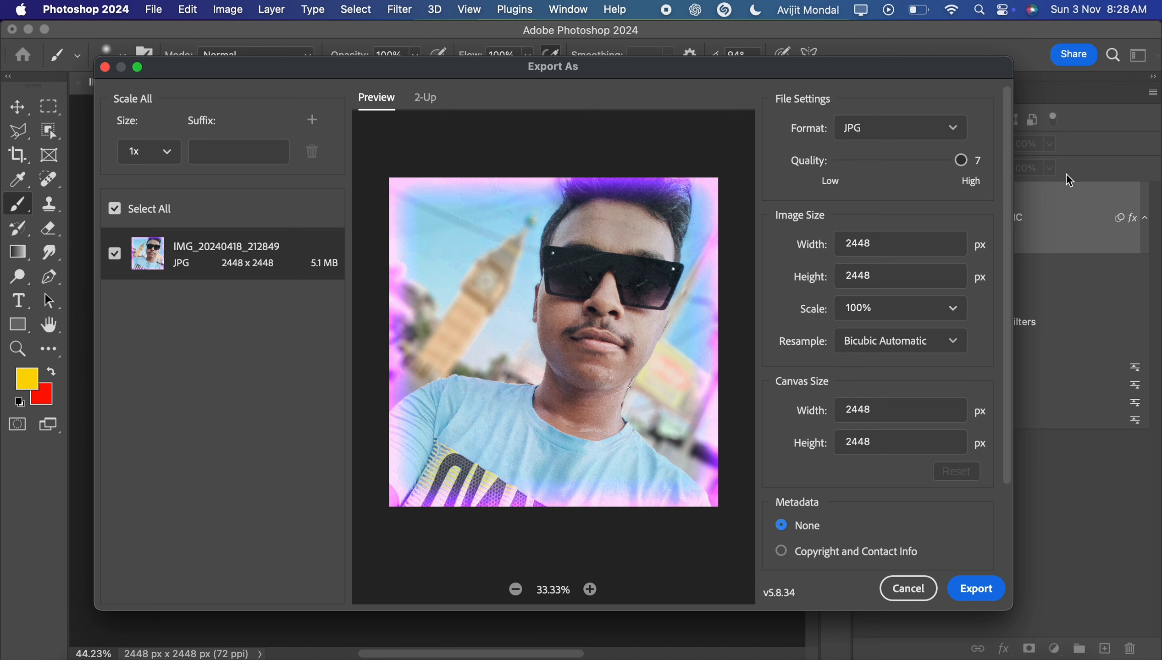
Step: Switch the export format to PNG and cancel the export
left_click(927, 134)
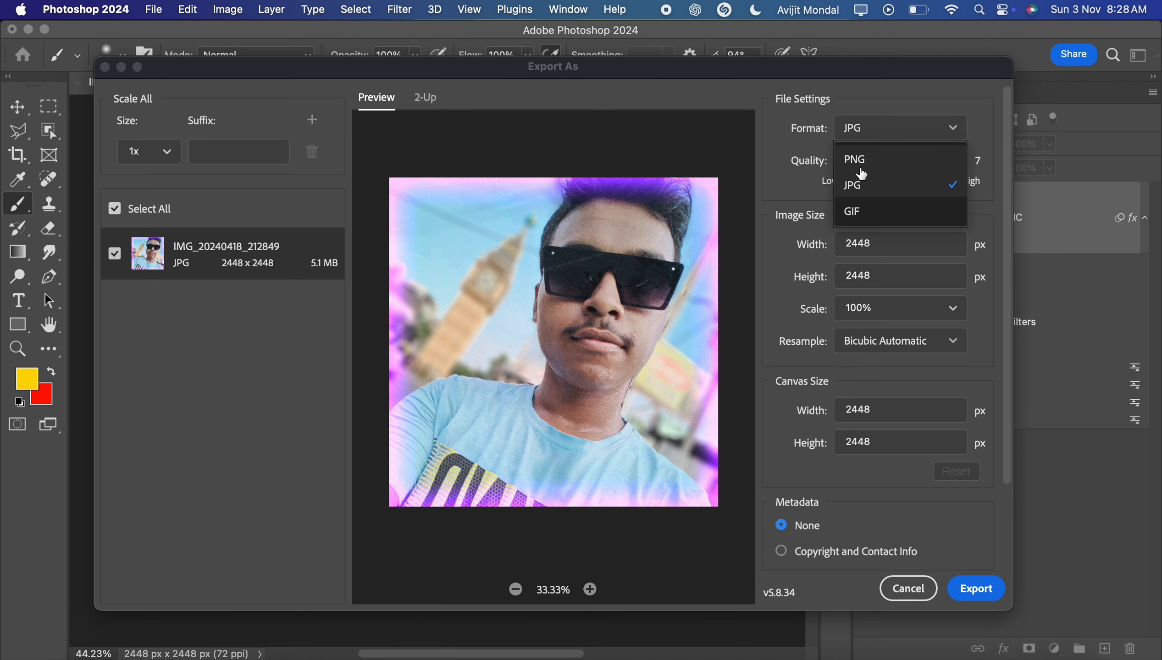
left_click(859, 171)
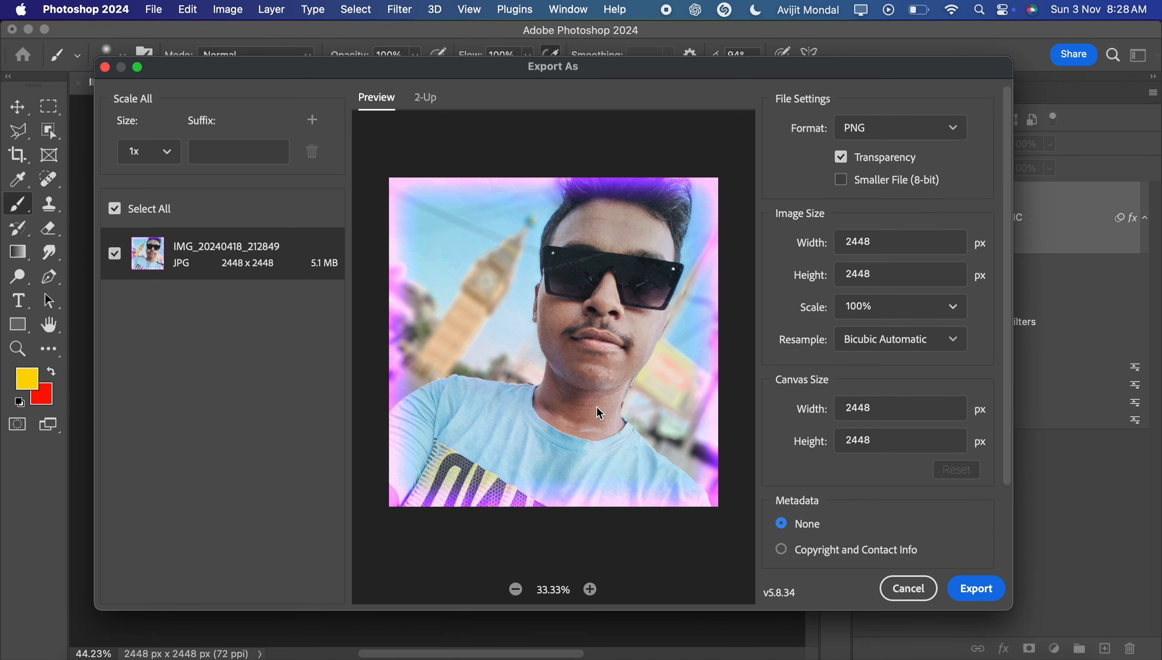
left_click(907, 590)
Step: Switch to Finder, place the JPG portrait from the Blue tag into the document, and enlarge it to cover nearly the whole canvas
left_click(91, 654)
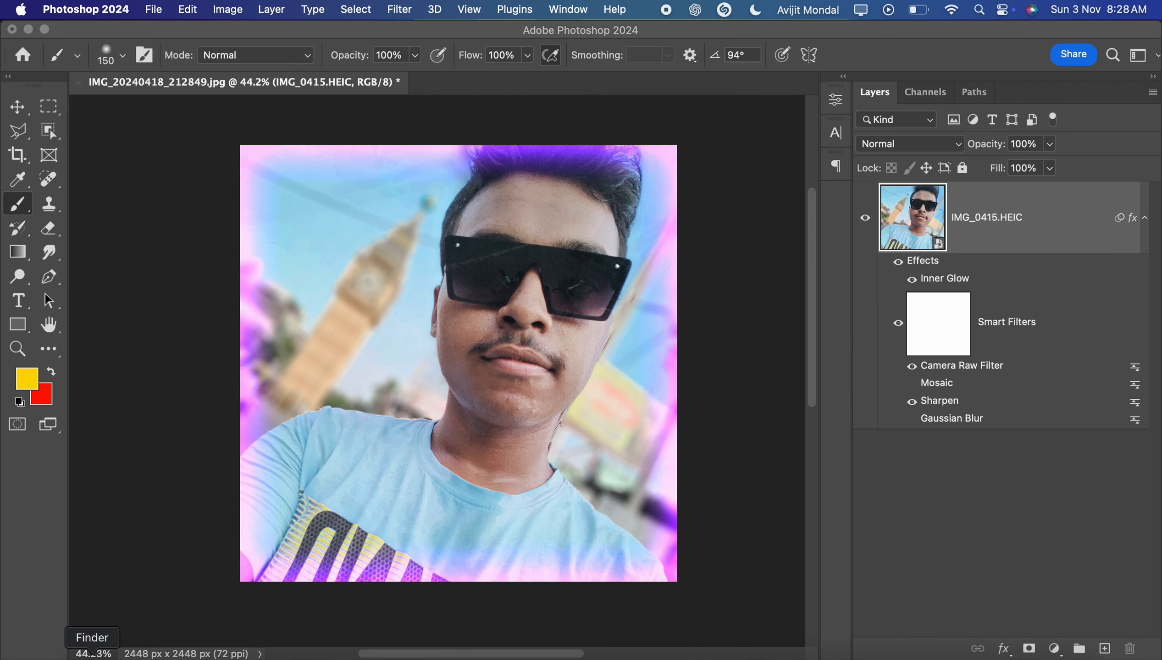
left_click(105, 397)
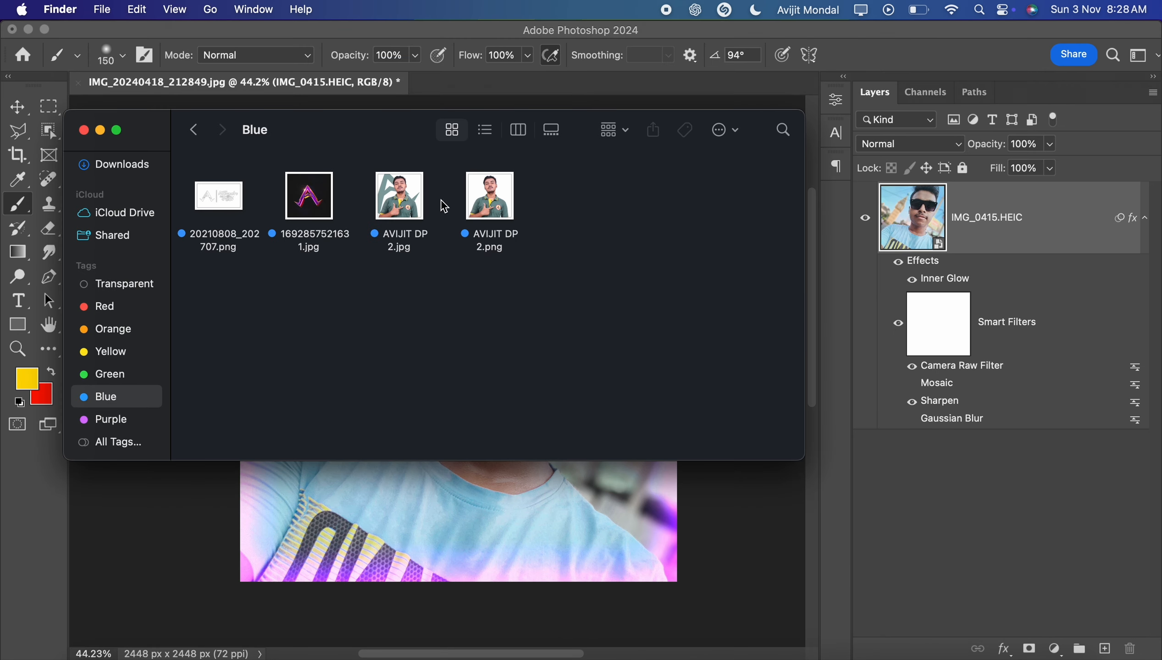
left_click(399, 210)
left_click_drag(400, 210, 551, 295)
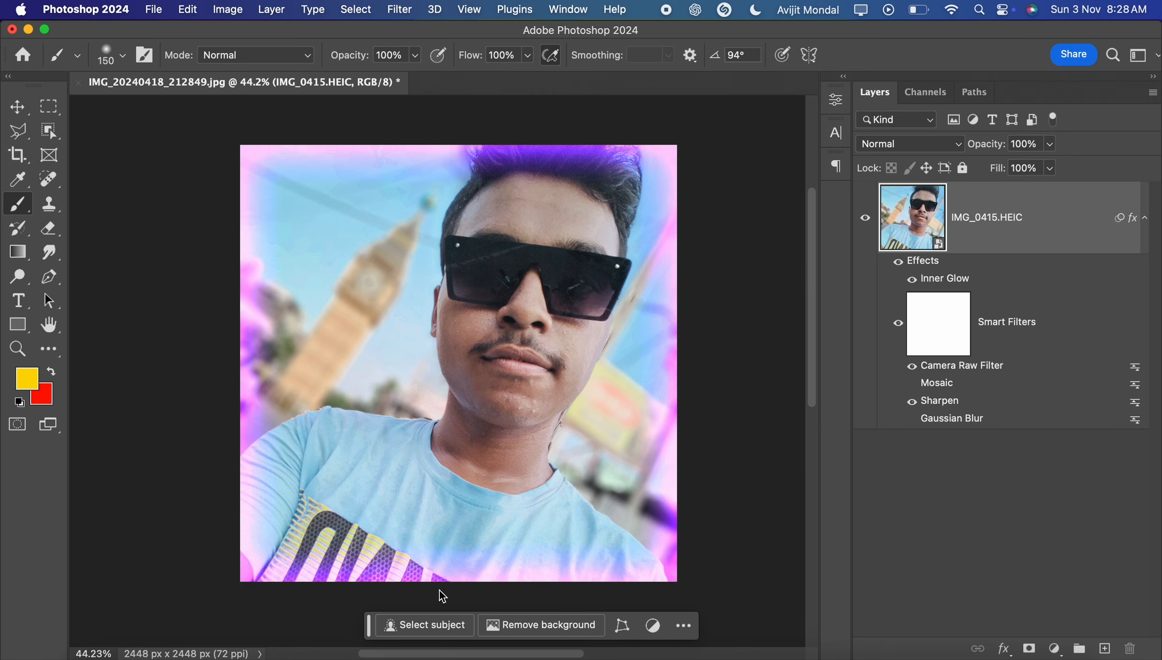
left_click_drag(641, 188, 705, 115)
left_click_drag(594, 225, 557, 259)
left_click(945, 209)
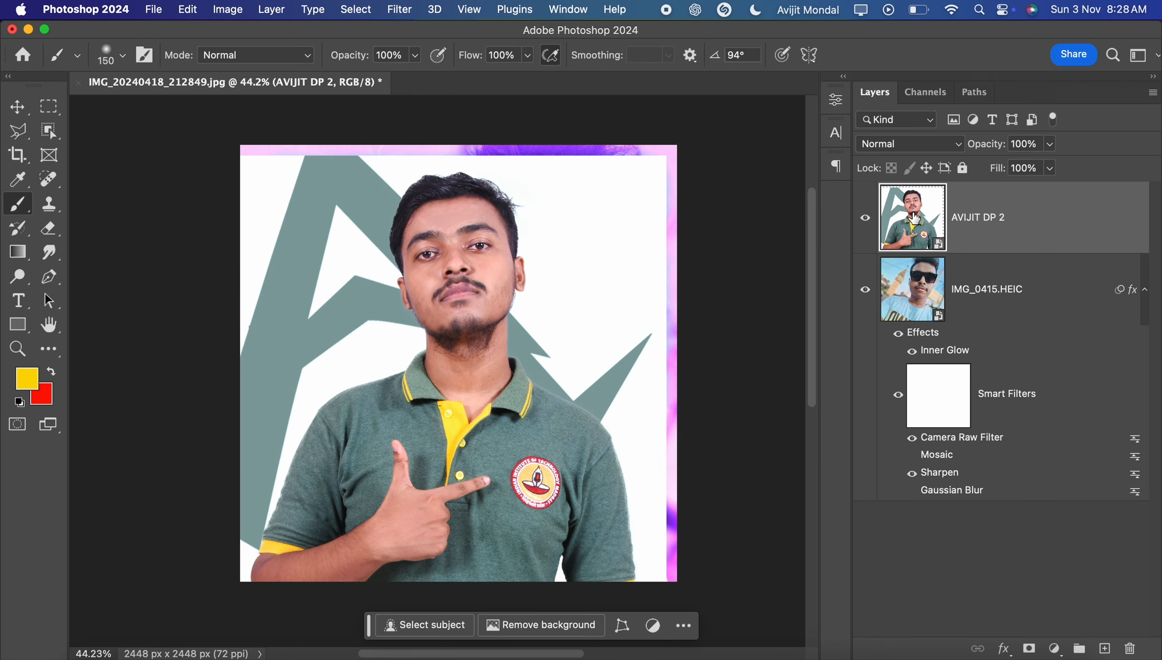
Step: Place the transparent PNG version of the portrait from Finder above the JPG layer, and hide it
left_click(91, 659)
left_click_drag(502, 219, 573, 303)
left_click(866, 226)
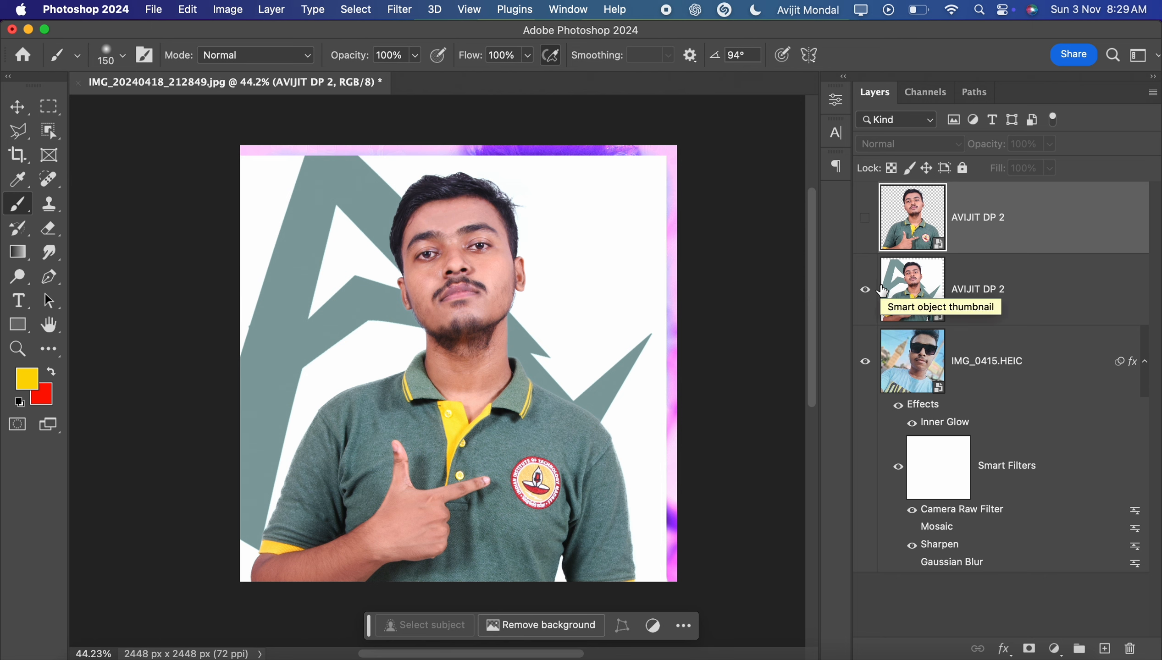
Step: Hide the JPG portrait layer and show the PNG cutout over the sunglasses photo
left_click(881, 290)
left_click(864, 289)
left_click(865, 219)
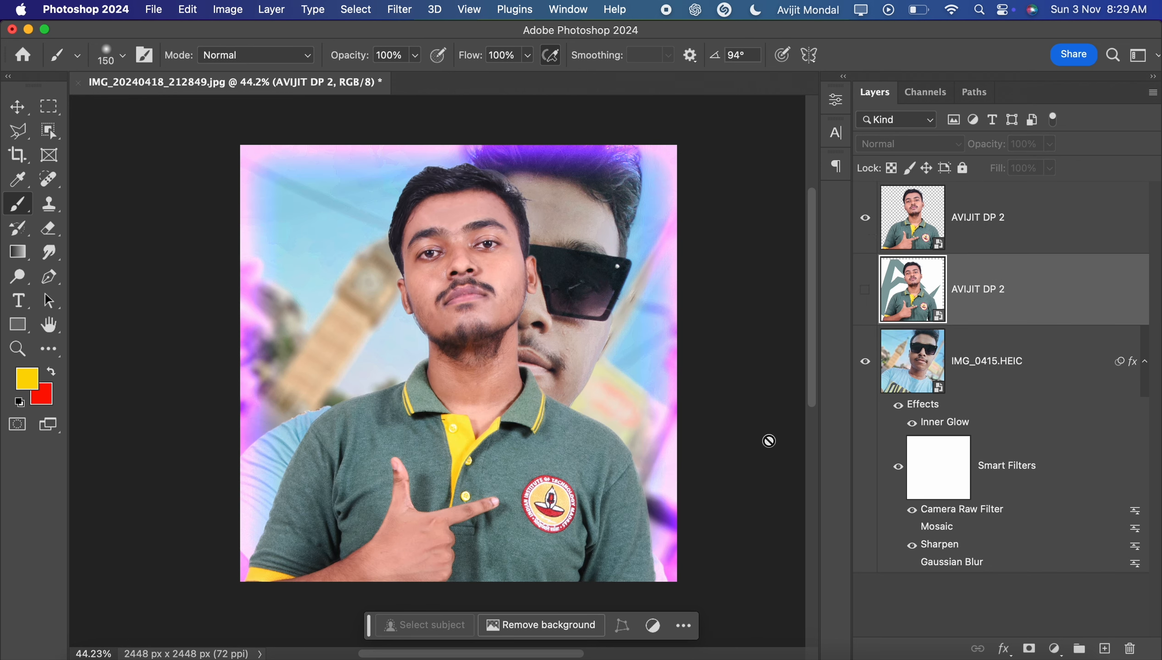
Step: Move the PNG cutout to the right with Free Transform, and toggle its visibility to compare it with the photo beneath
left_click(975, 226)
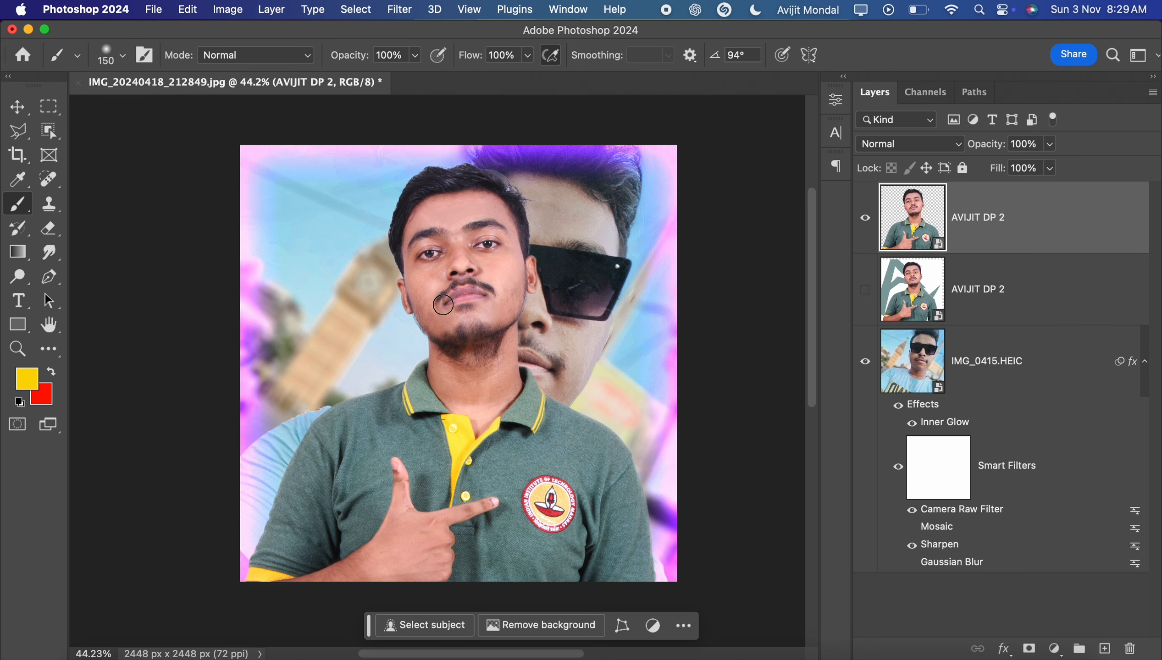
key("super+t")
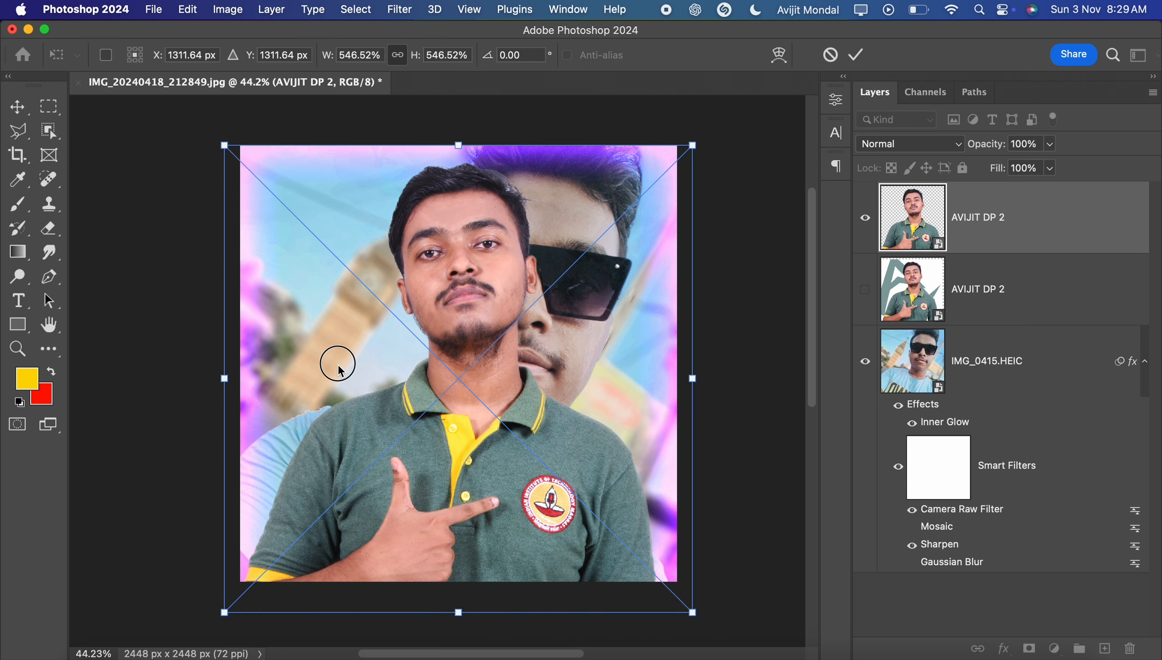
mouse_move(337, 364)
left_mouse_down()
mouse_move(389, 369)
mouse_move(379, 365)
left_mouse_up()
key("Return")
left_click(865, 218)
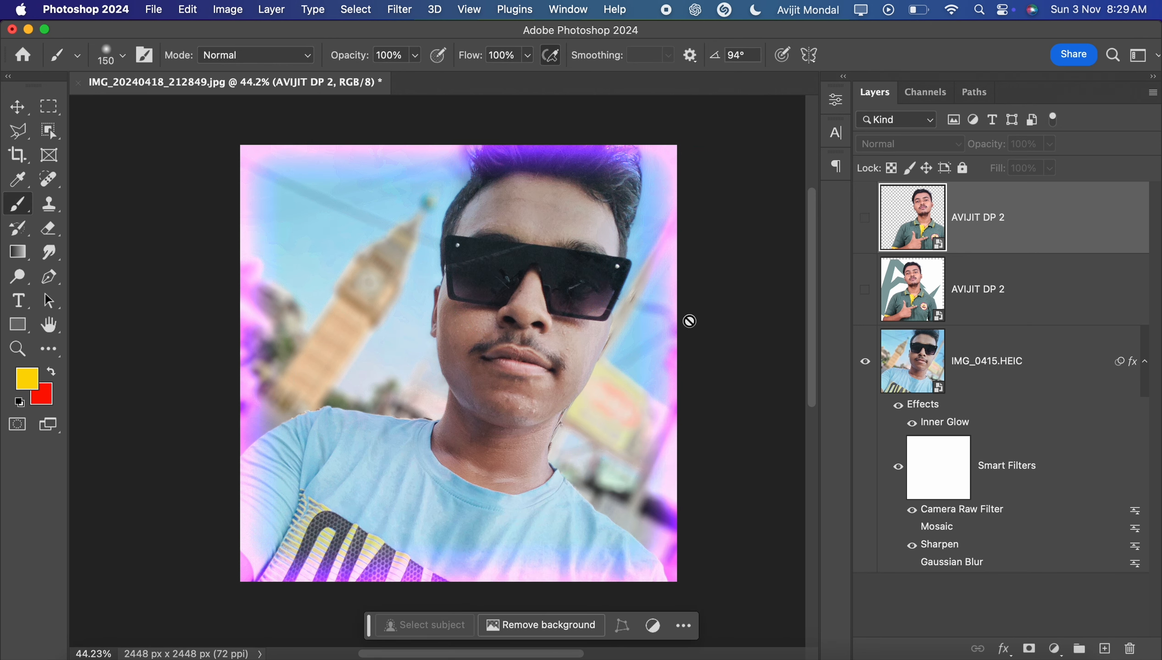
left_click(864, 218)
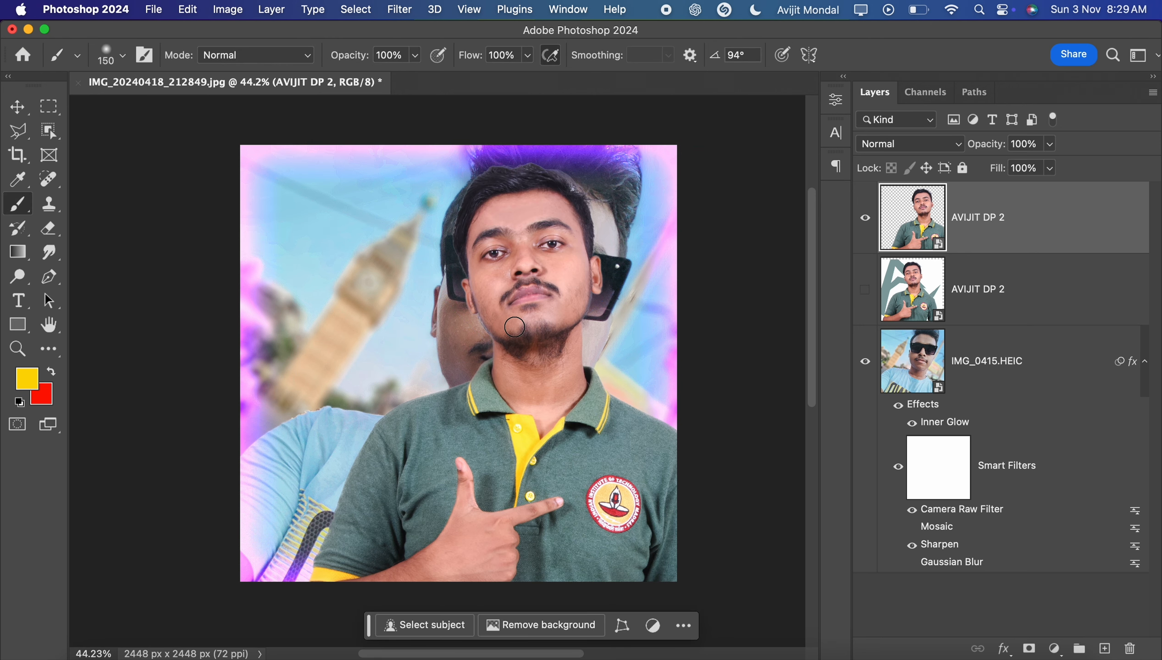
Step: Undo the PNG cutout's move and the layer visibility changes back to the visible JPG portrait
key("super+z")
key("super+z")
key("super+z")
key("super+z")
key("super+z")
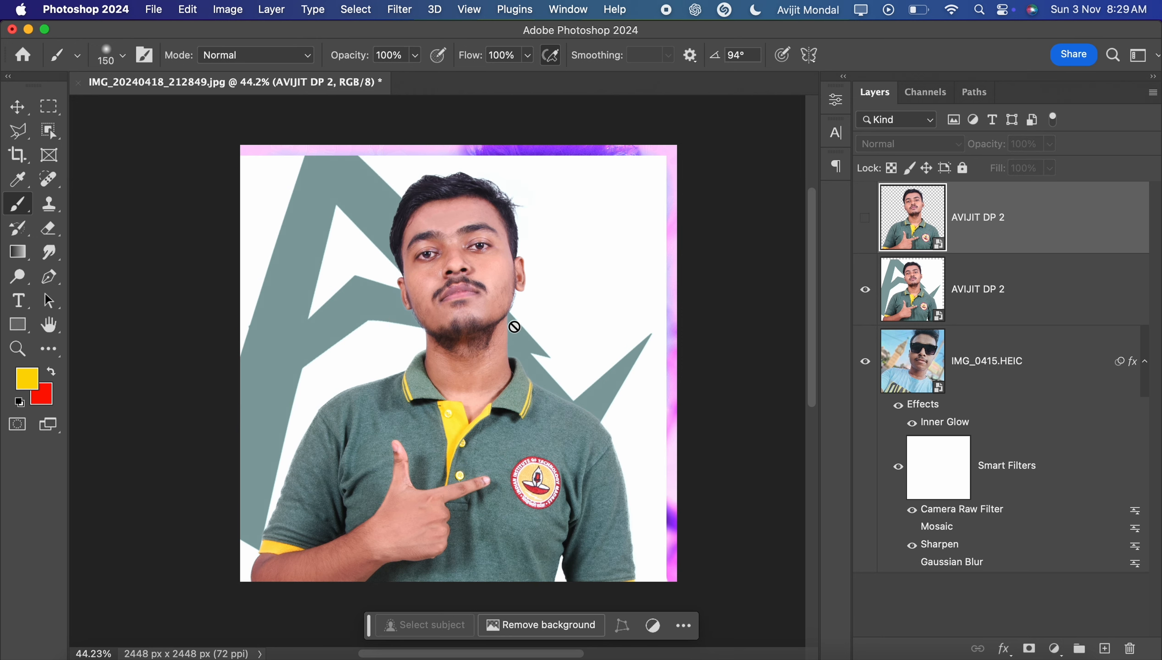
Step: Undo the placement of the PNG and JPG portrait layers, leaving only the sunglasses photo layer
key("super+z")
key("super+z")
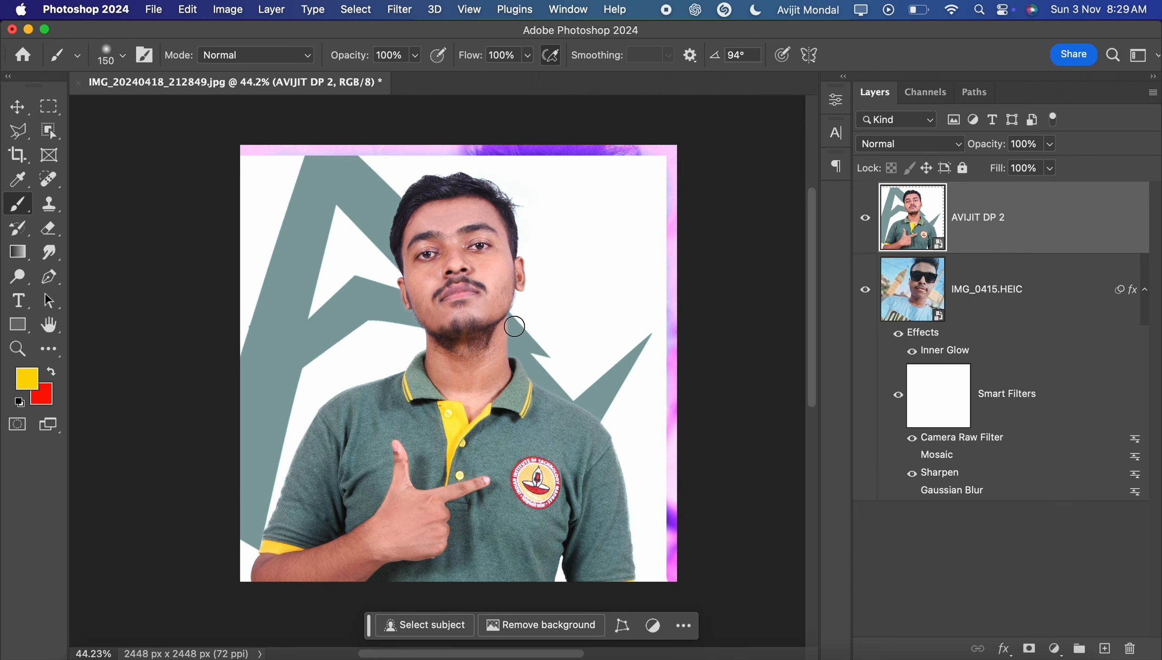
key("super+z")
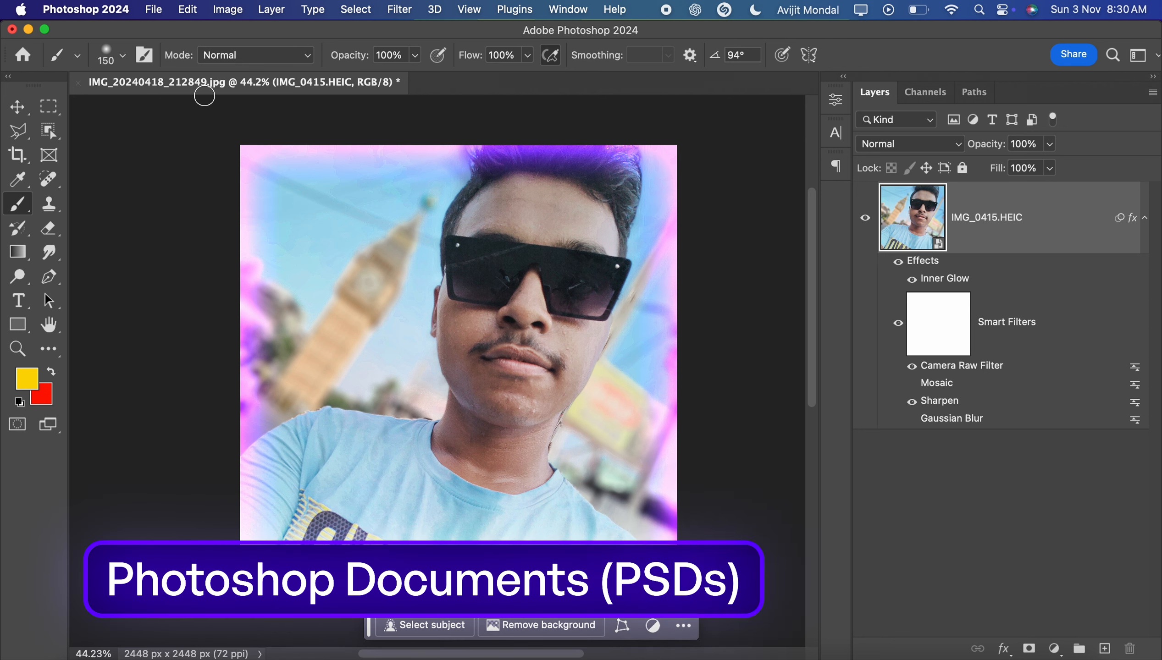
Step: Examine the available Save As formats, comparing the file extensions for Photoshop and Large Document Format, without saving the file
left_click(154, 9)
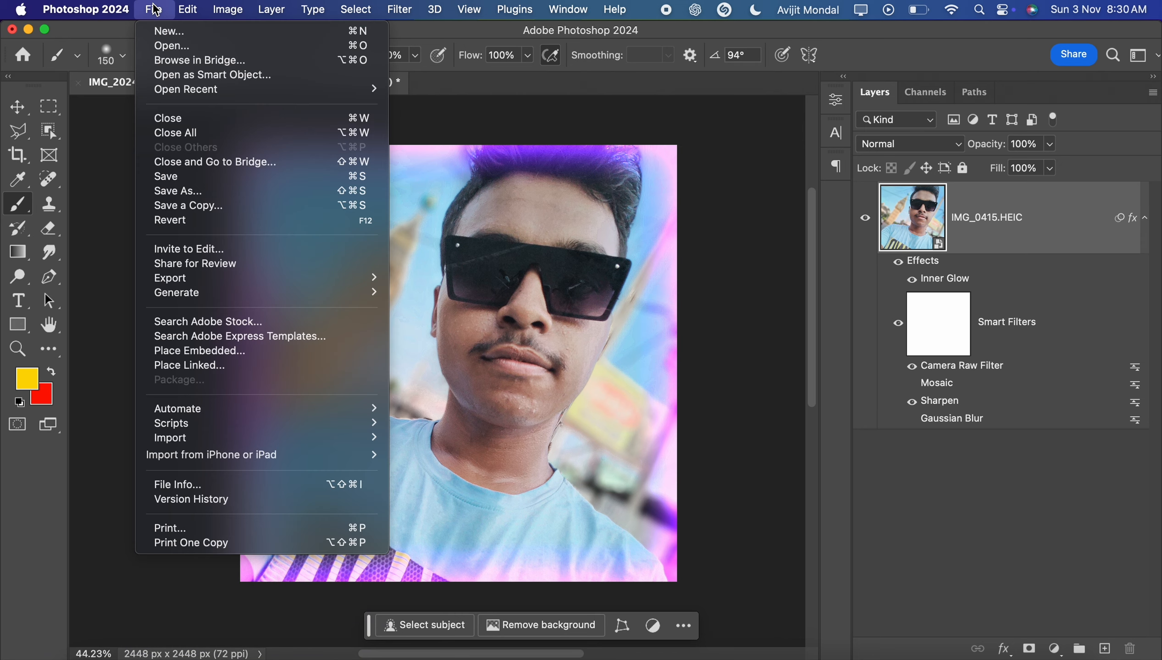
mouse_move(196, 295)
left_click(178, 192)
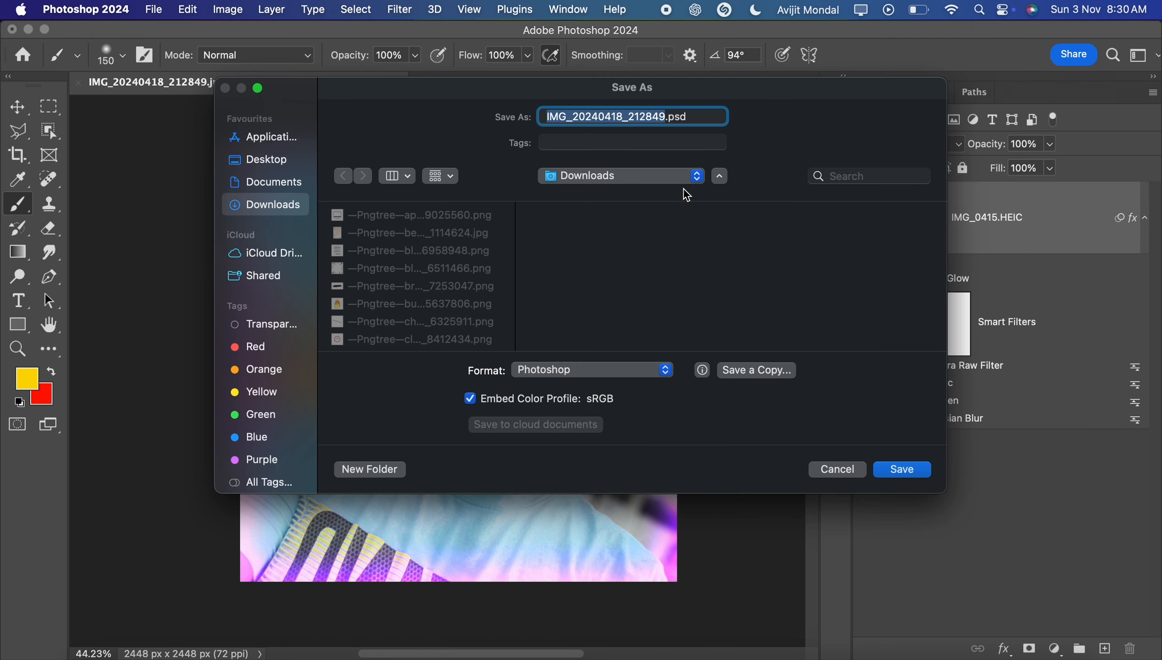
left_click(559, 374)
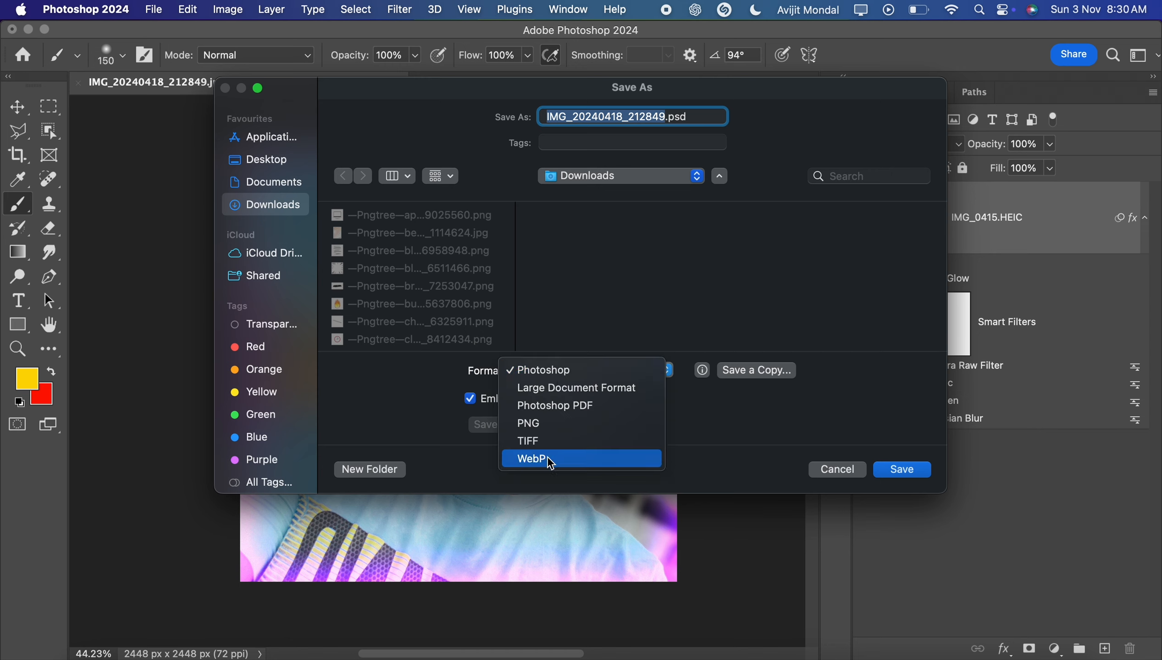
left_click(552, 373)
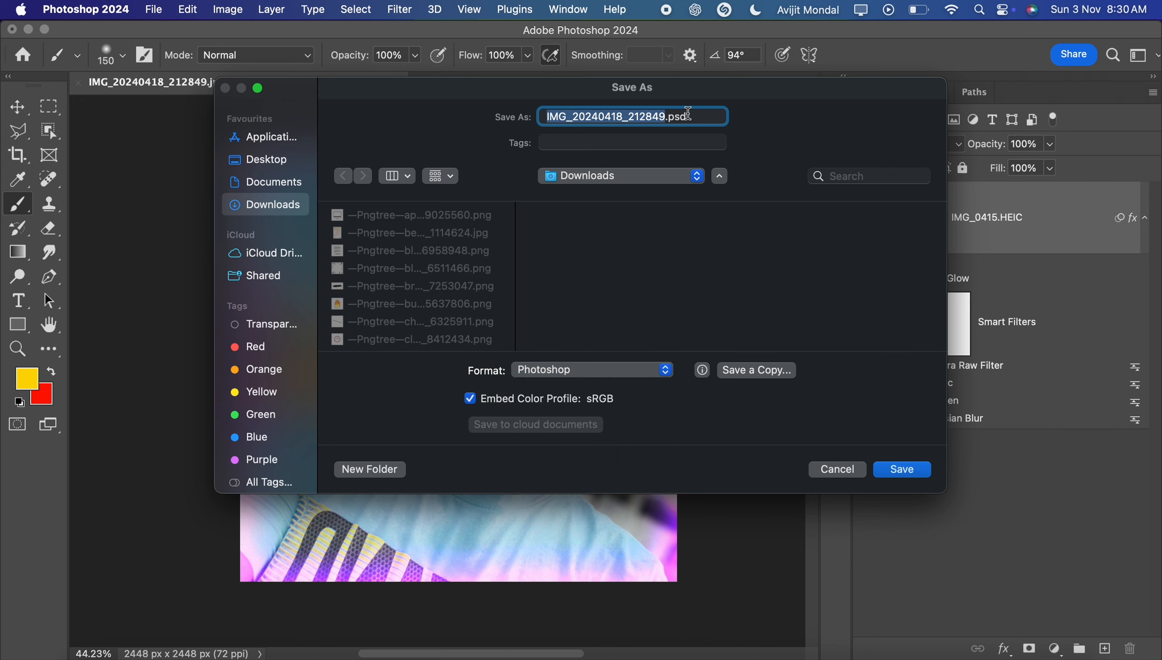
left_click(547, 373)
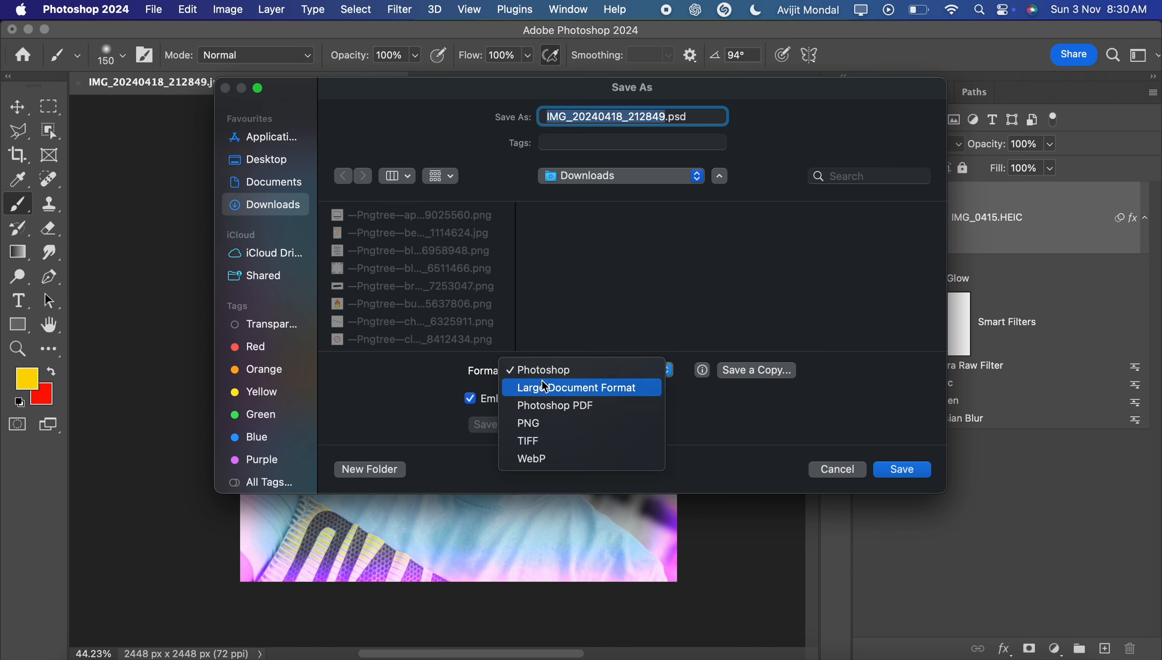
left_click(545, 387)
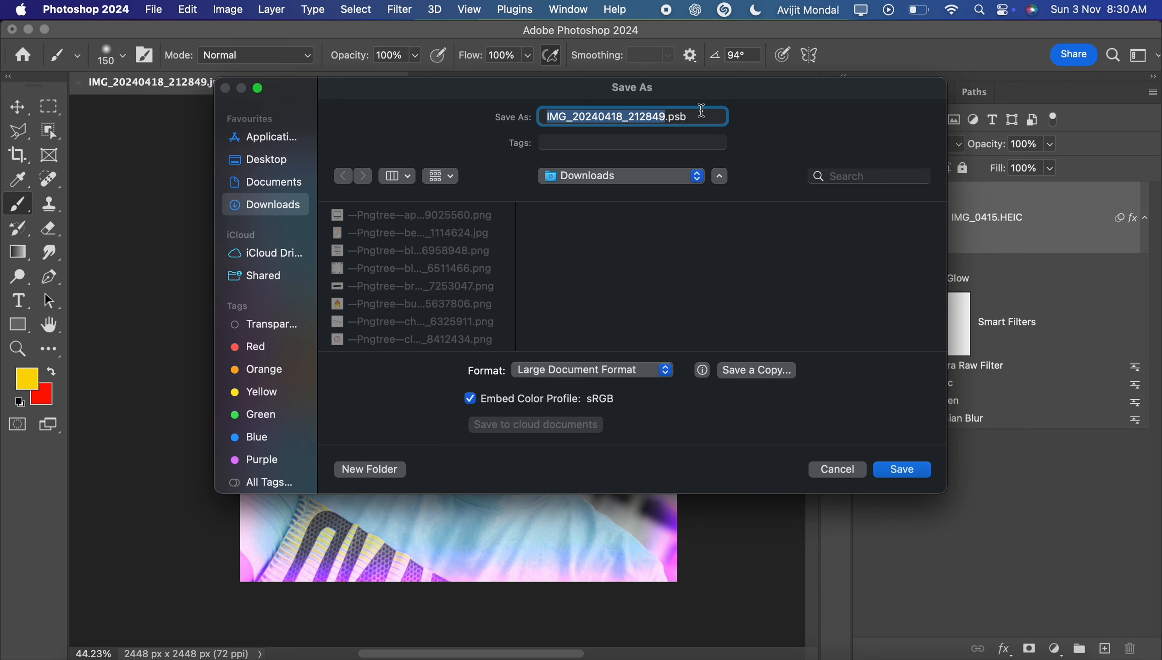
left_click(575, 368)
left_click(574, 353)
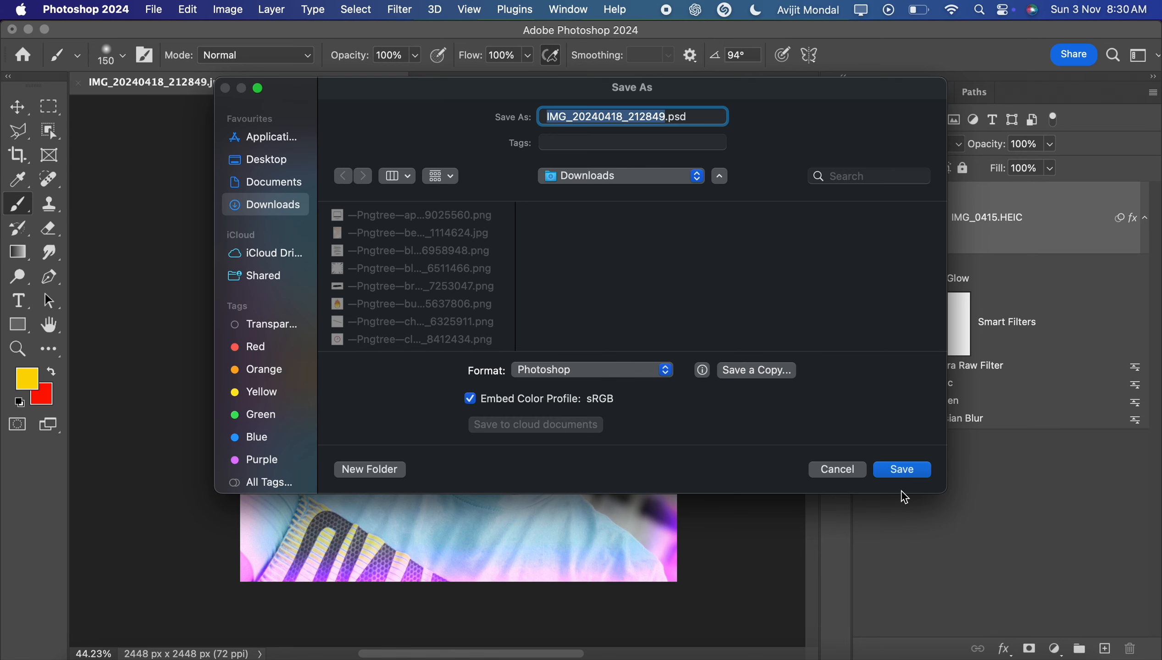
left_click(858, 475)
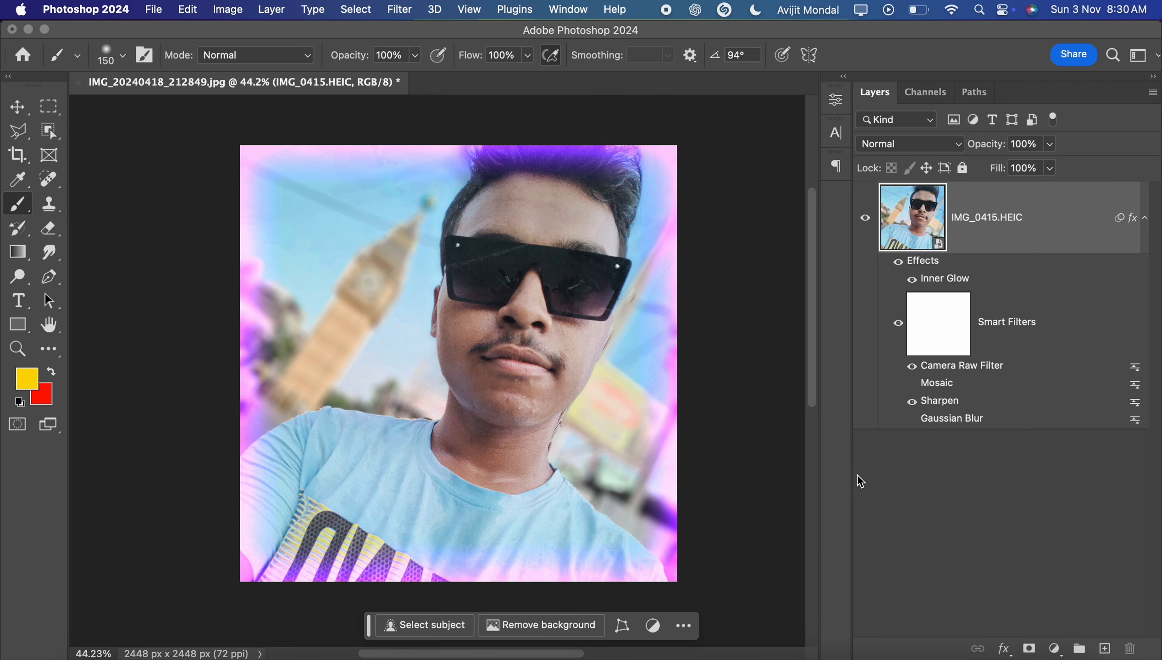
Step: Place Google Thumbnail.psd from the Purple tag in Finder above the sunglasses photo
left_click(21, 647)
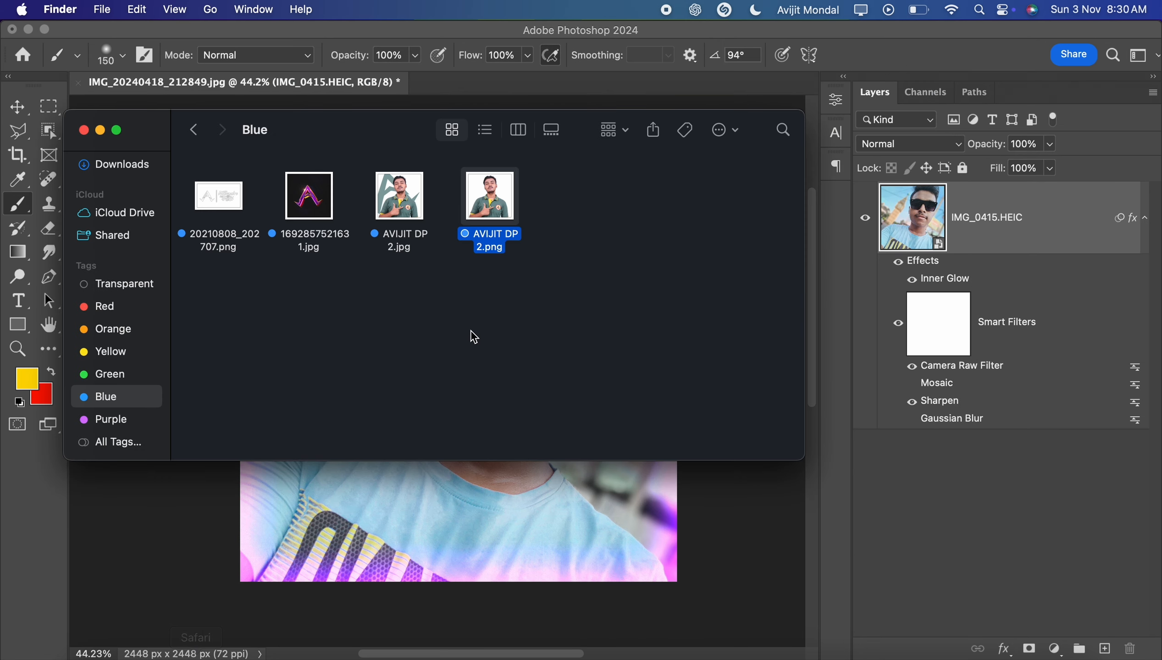
left_click(104, 427)
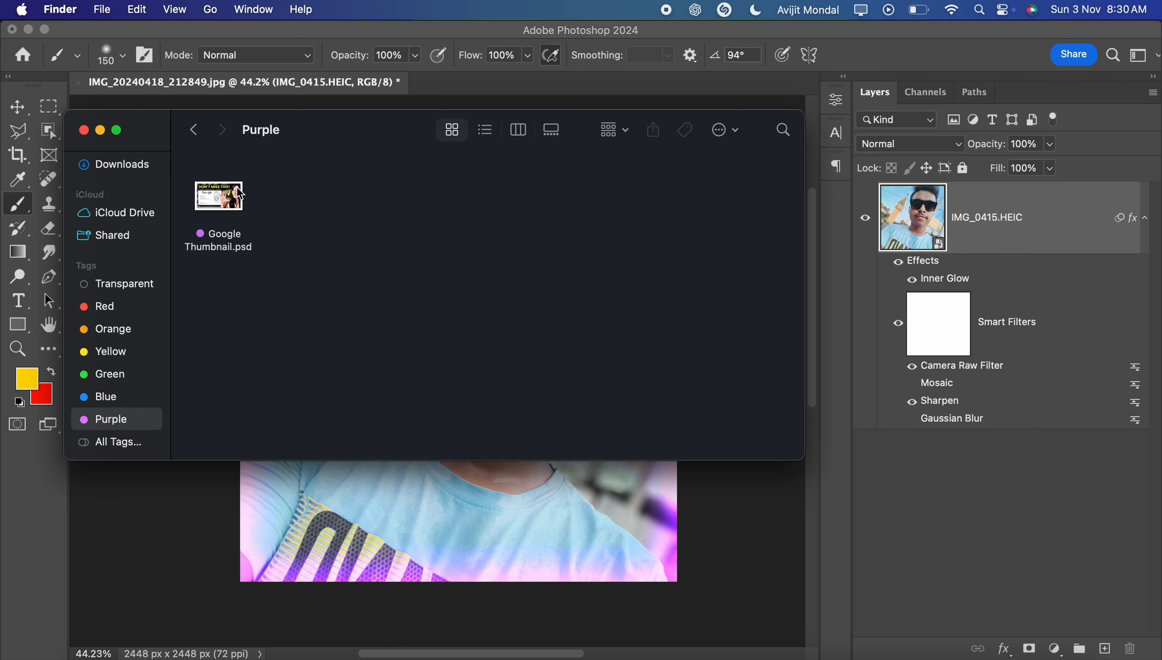
left_click(223, 206)
left_click(460, 526)
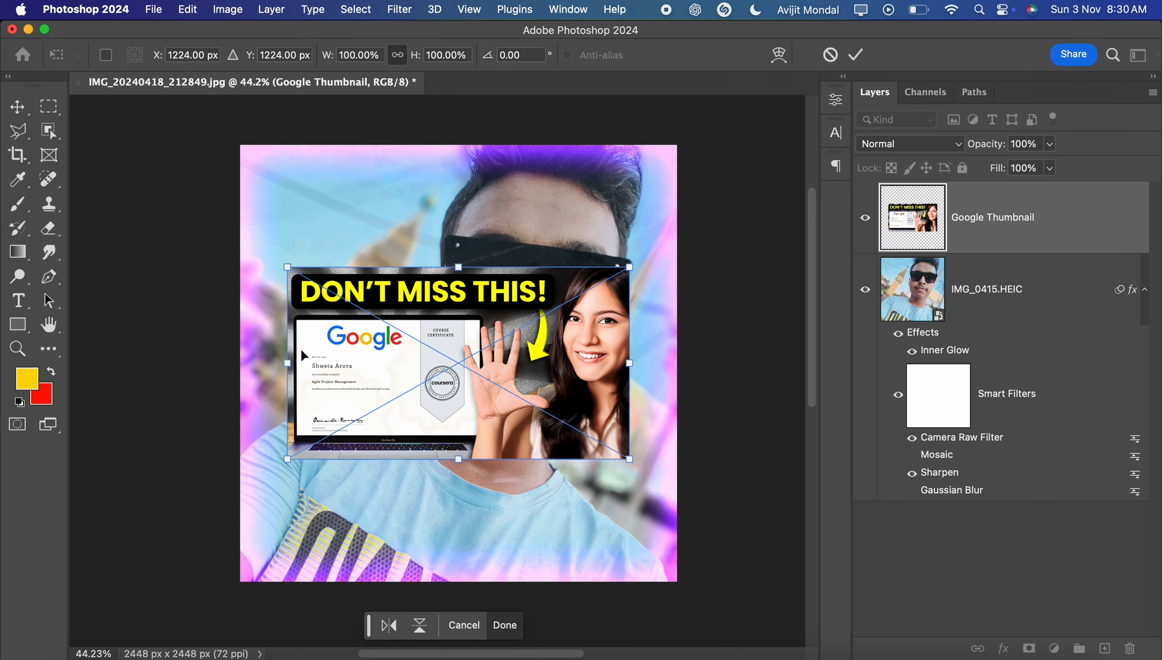
key("Return")
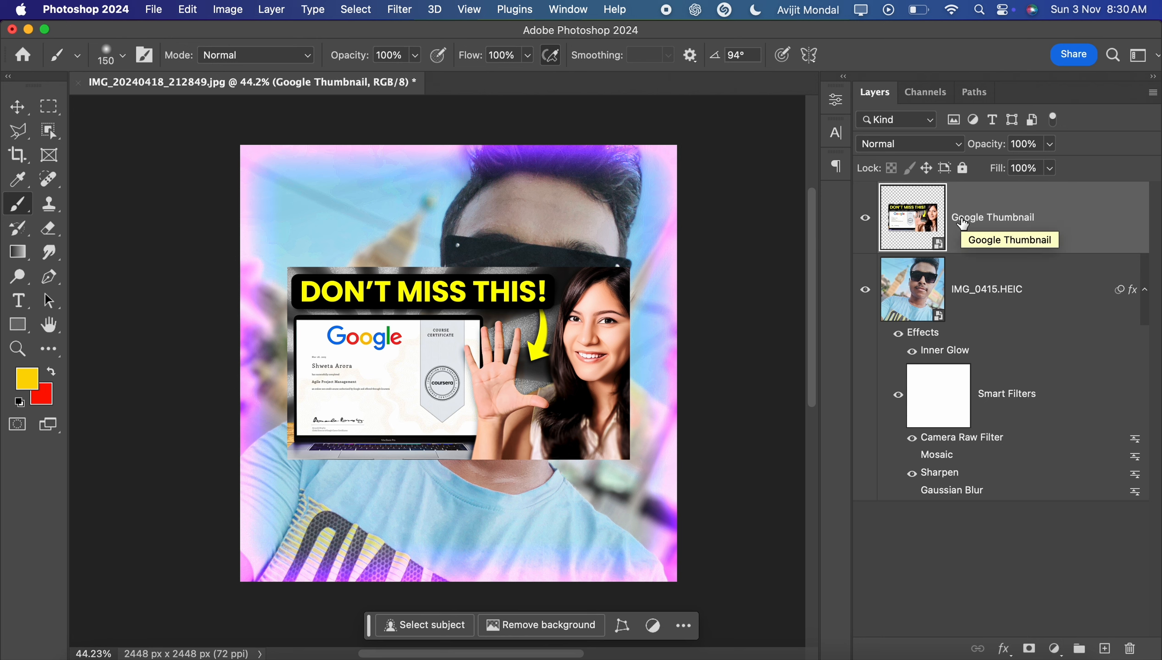
Step: Convert the placed Google Thumbnail smart object to layers and expand the resulting group
right_click(962, 224)
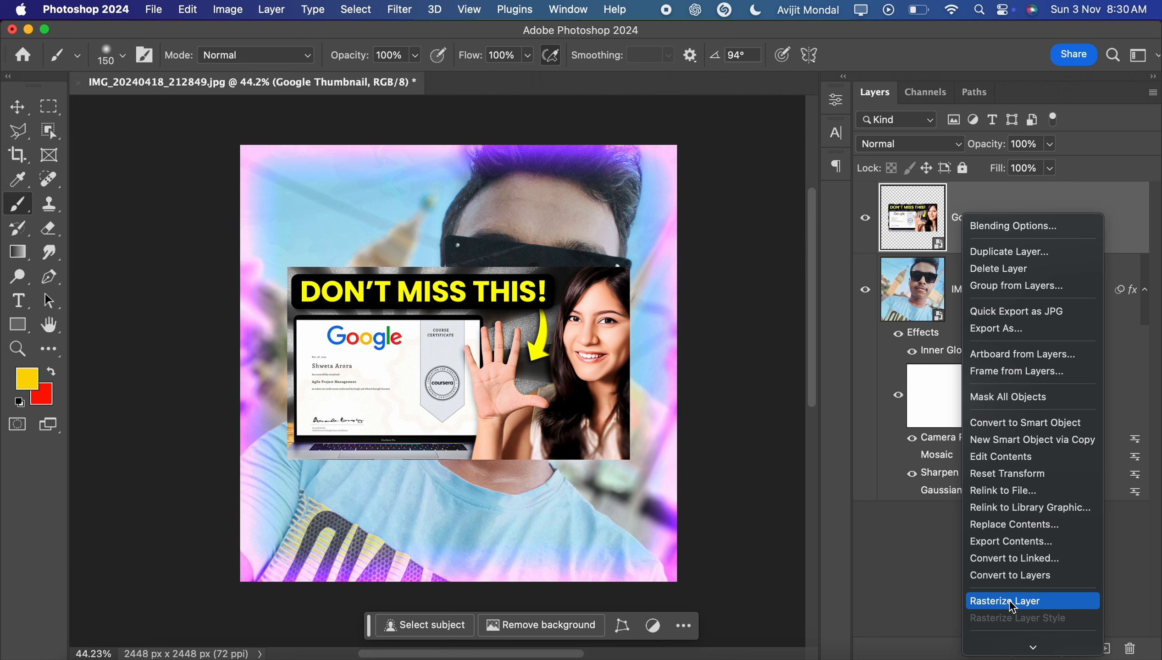
left_click(1008, 576)
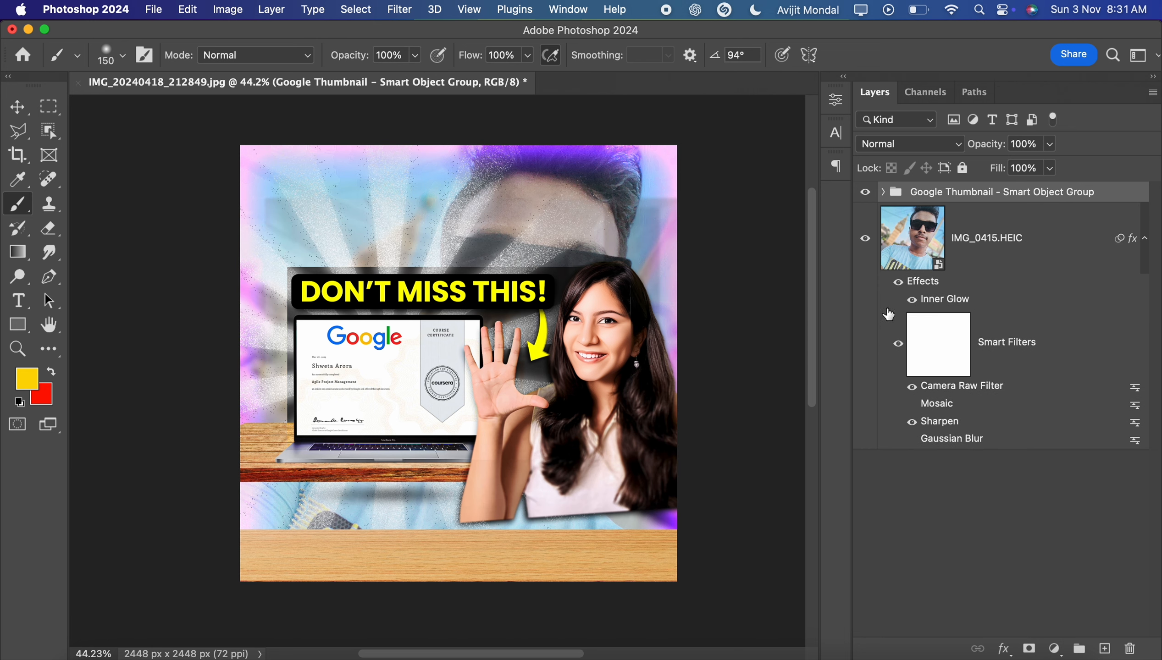
left_click(883, 193)
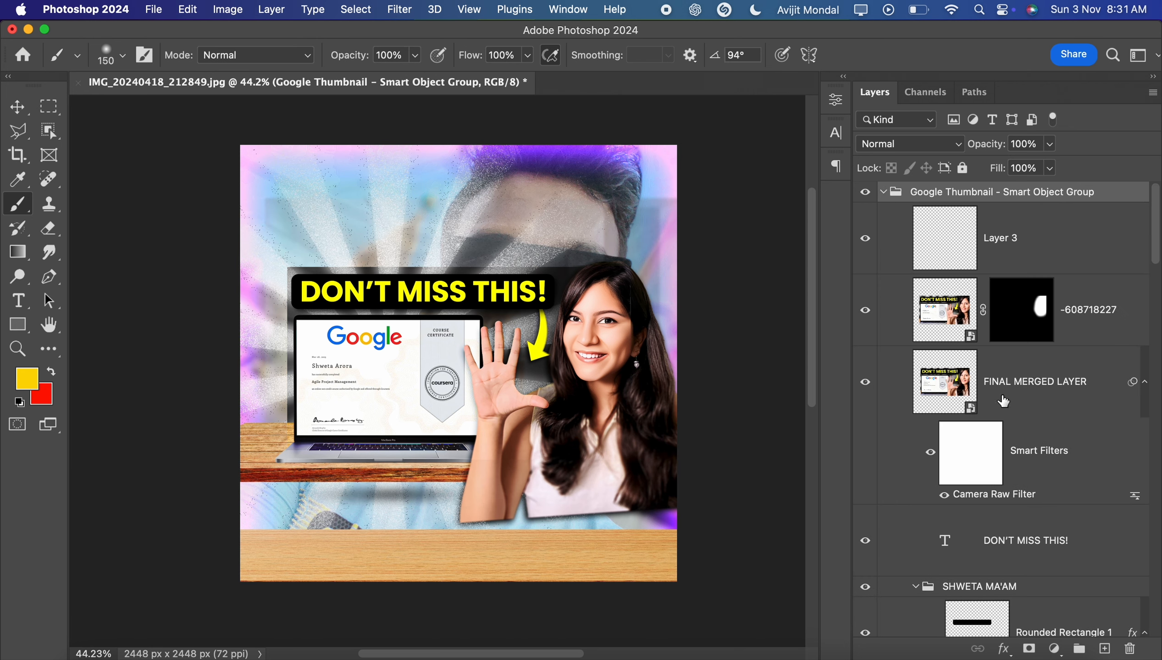
Step: Delete the masked thumbnail copy and FINAL MERGED LAYER, and remove the whole Google Thumbnail group from the sunglasses photo document
left_click(1133, 316)
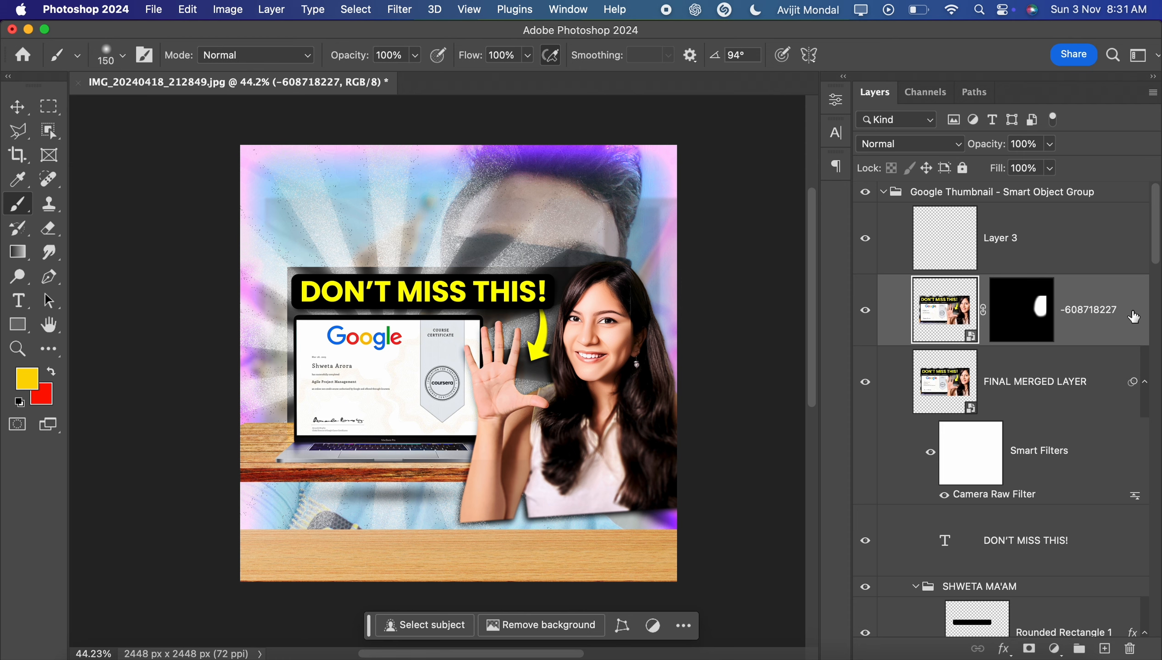
key("Delete")
key("Delete")
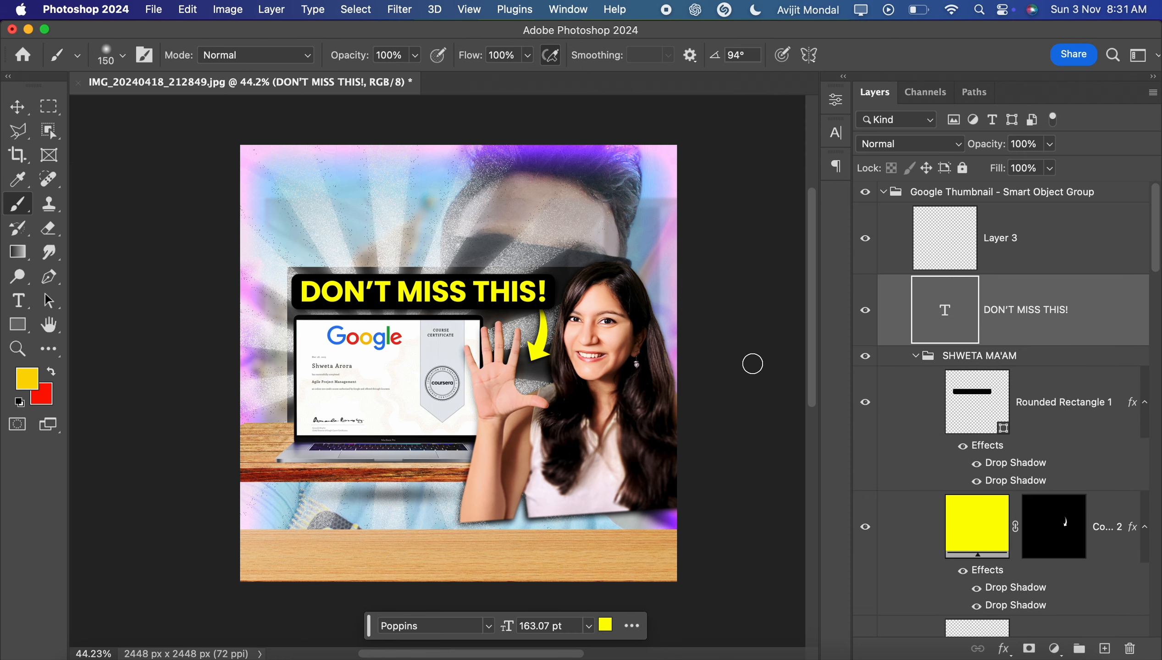
scroll(752, 364, "up", 4)
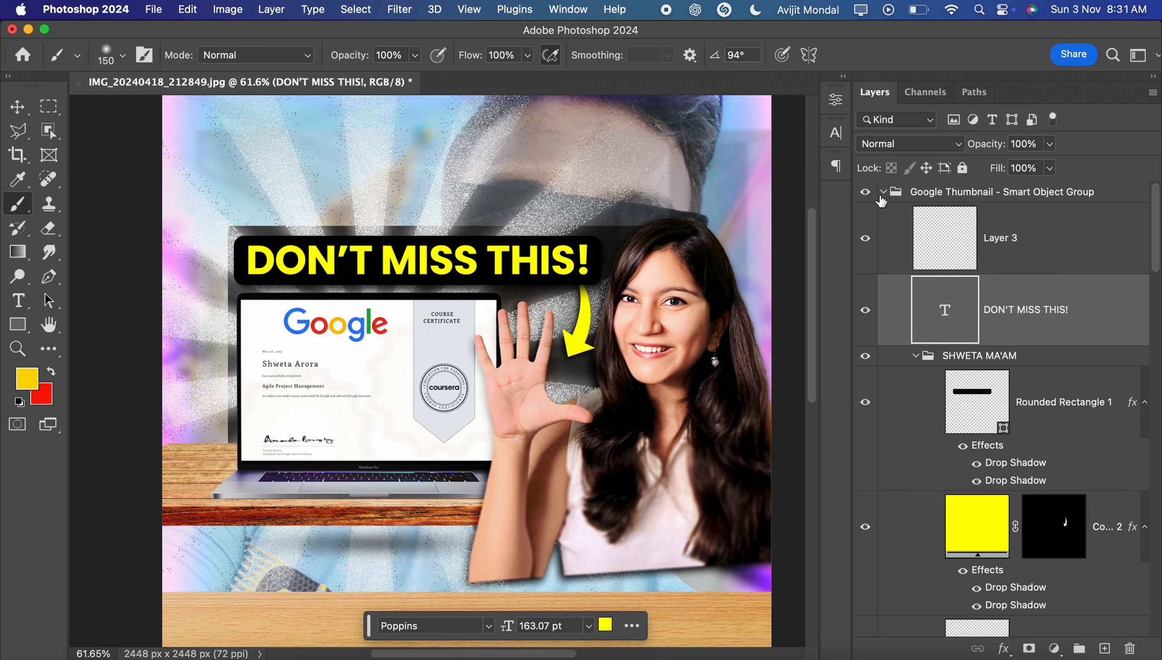
left_click(880, 197)
key("Delete")
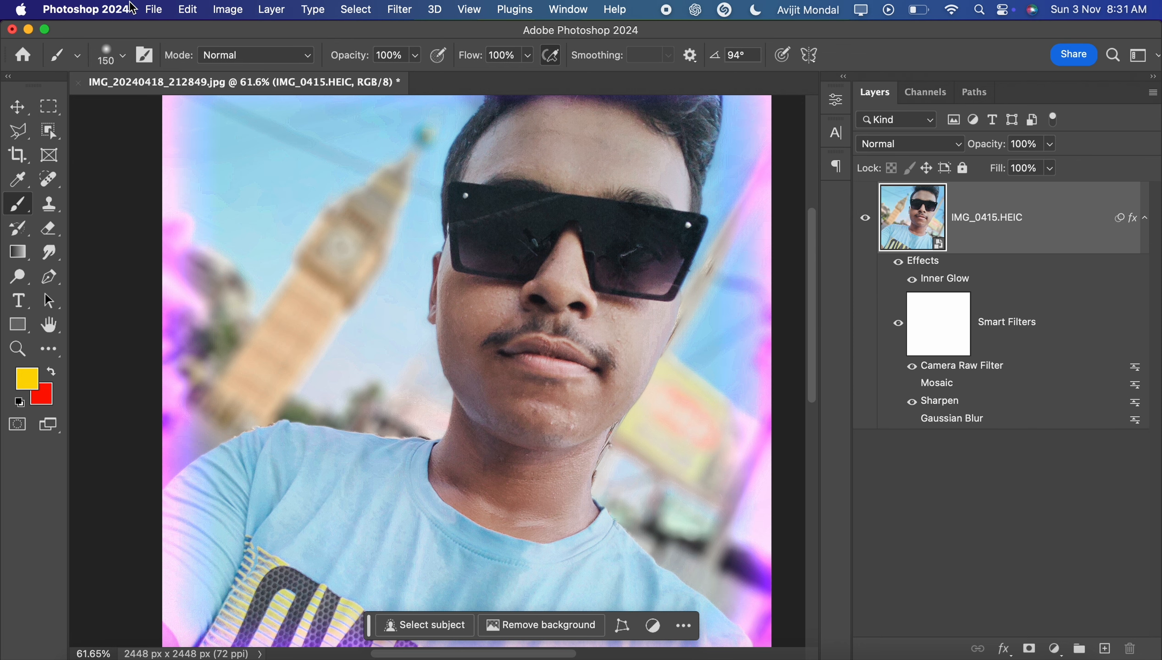
Step: Create a new 1920 x 1080 px RGB document at 72 pixels/inch with a black background
left_click(153, 10)
left_click(167, 32)
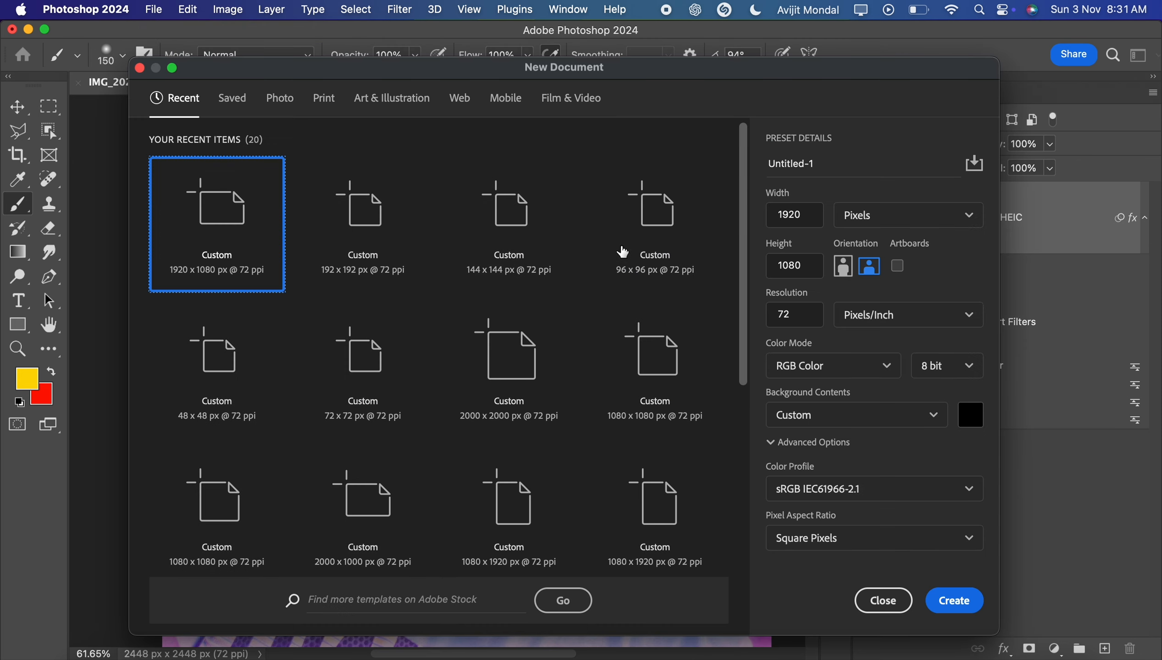
left_click(953, 600)
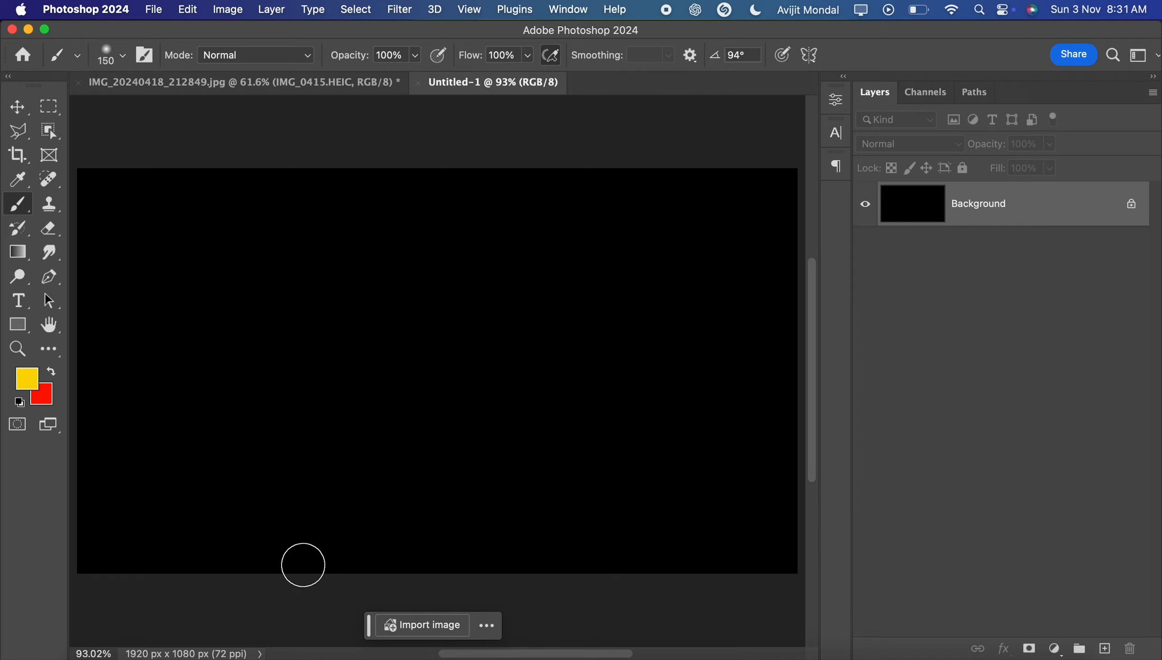
Step: Place Google Thumbnail.psd from Finder into the new blank document
left_click(32, 651)
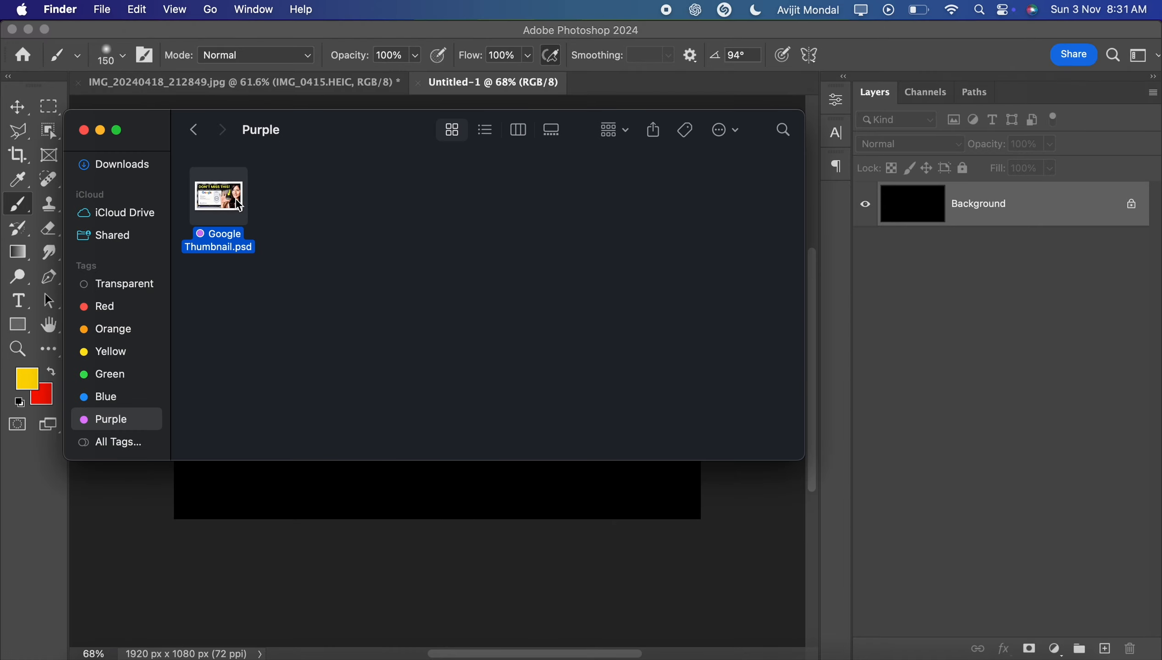
left_click_drag(219, 196, 452, 530)
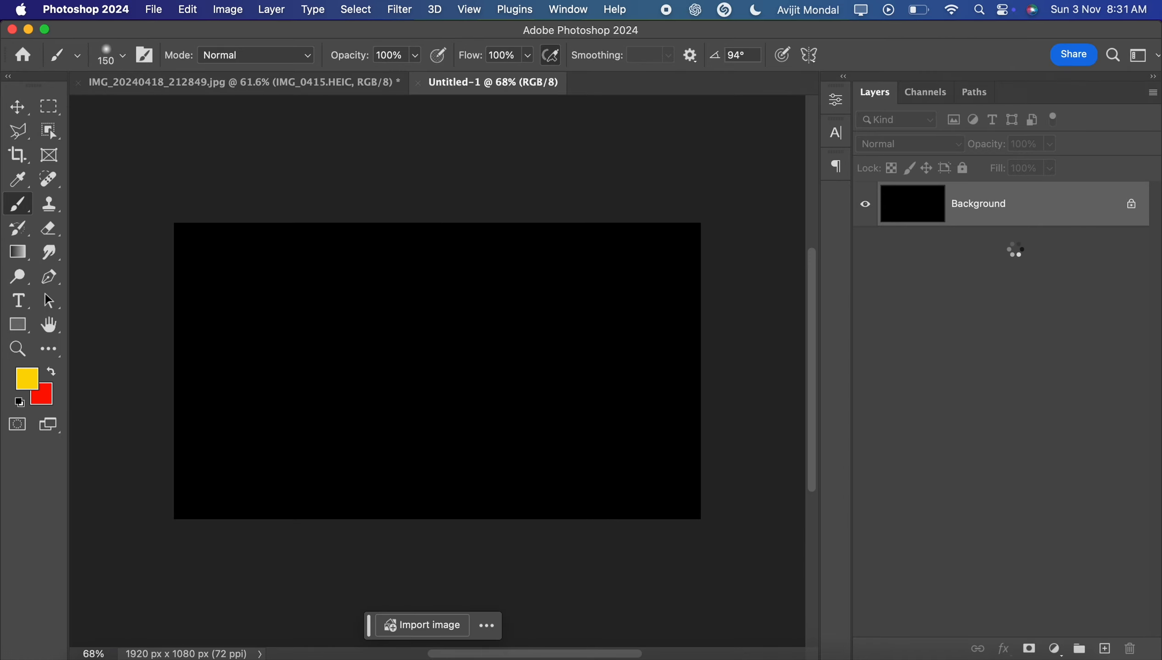
key("Return")
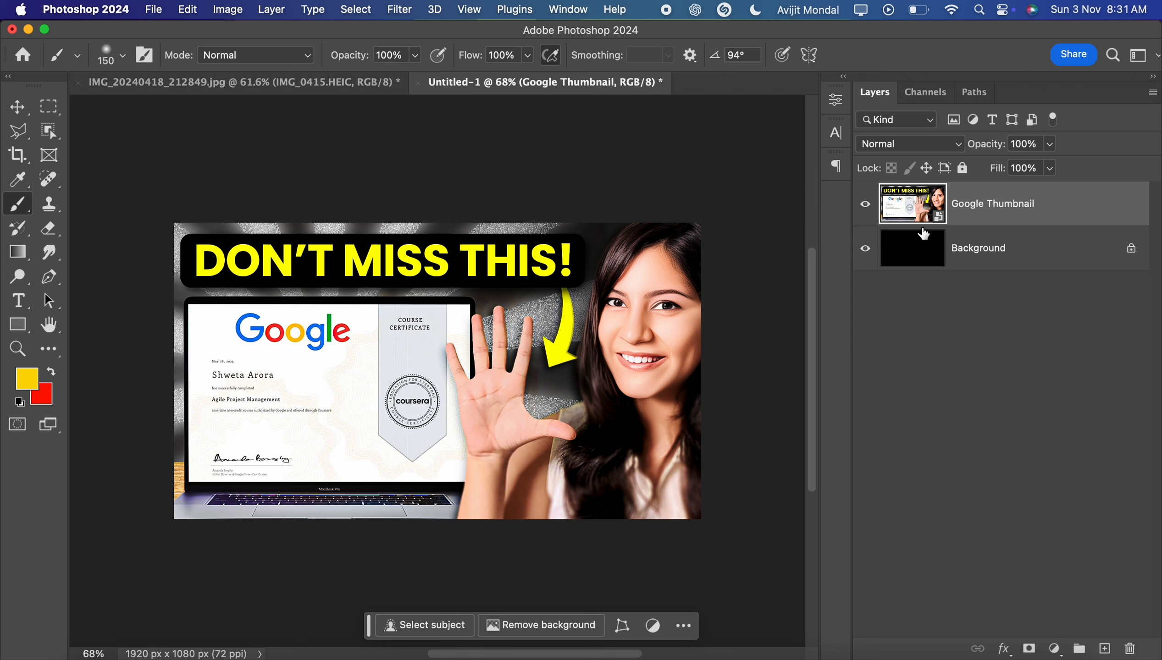
Step: Convert the Google Thumbnail smart object to layers, and expand its group with the nested subgroup below the headline text collapsed
right_click(1022, 207)
left_click(920, 512)
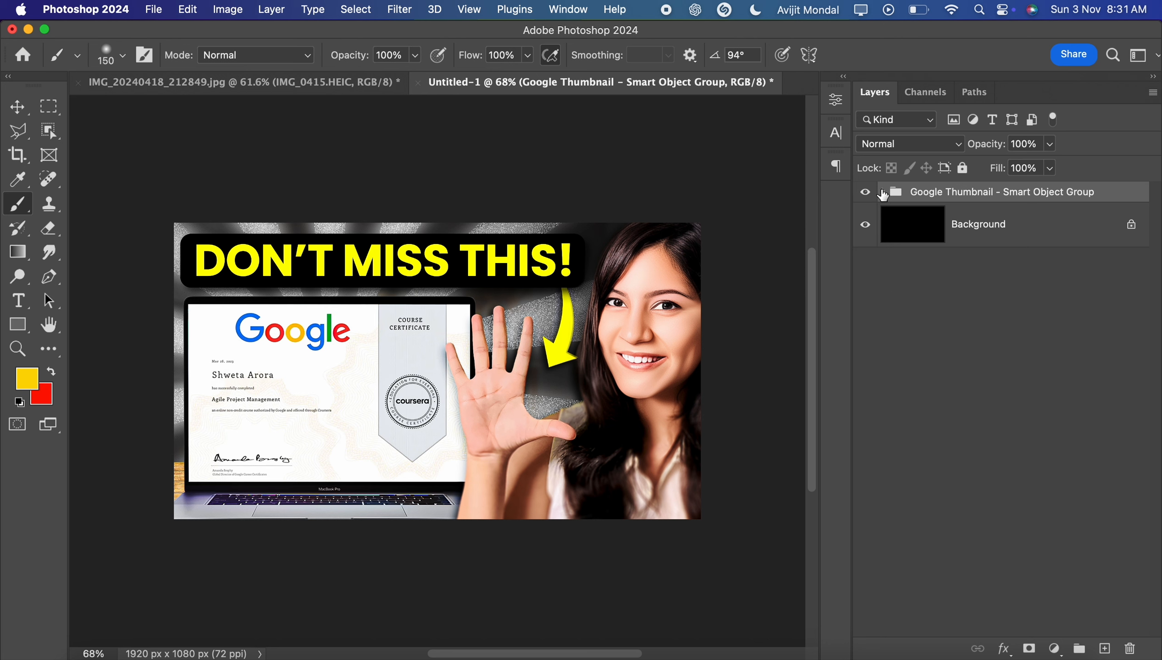
left_click(883, 192)
scroll(965, 398, "down", 10)
scroll(965, 397, "down", 5)
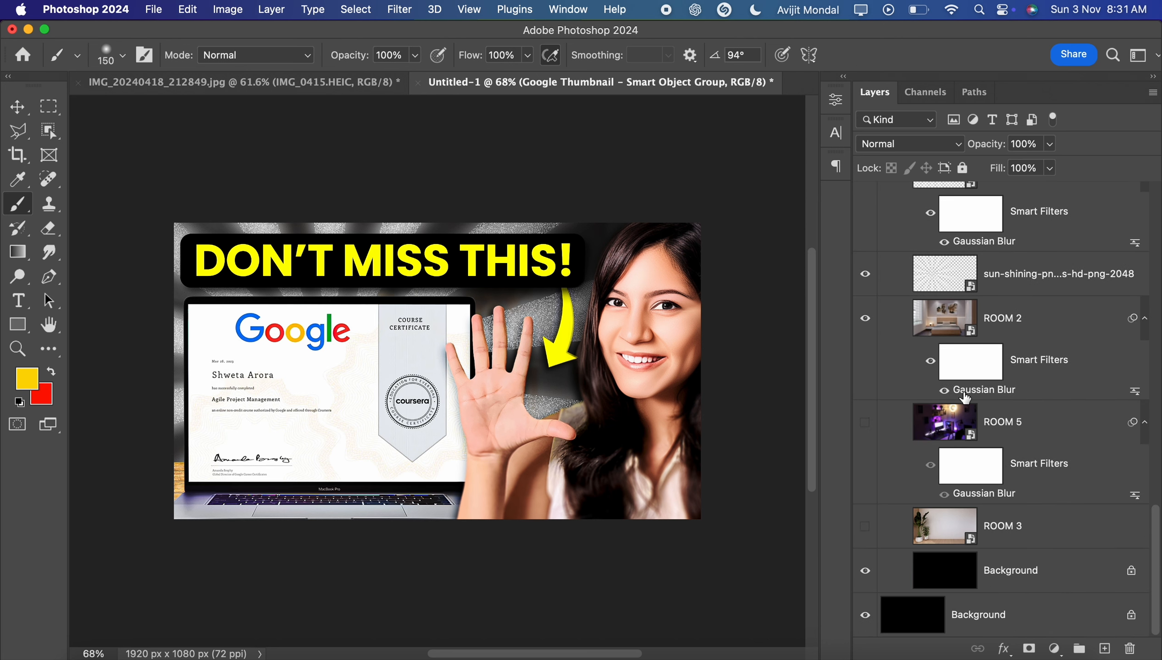
scroll(965, 398, "up", 20)
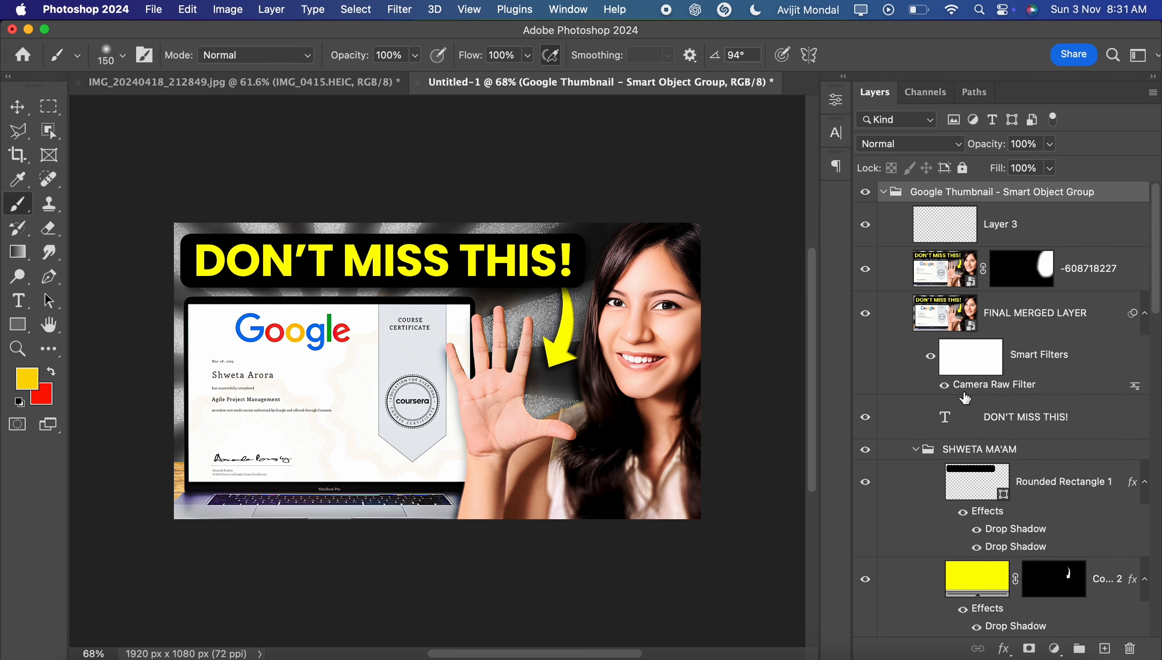
left_click(915, 449)
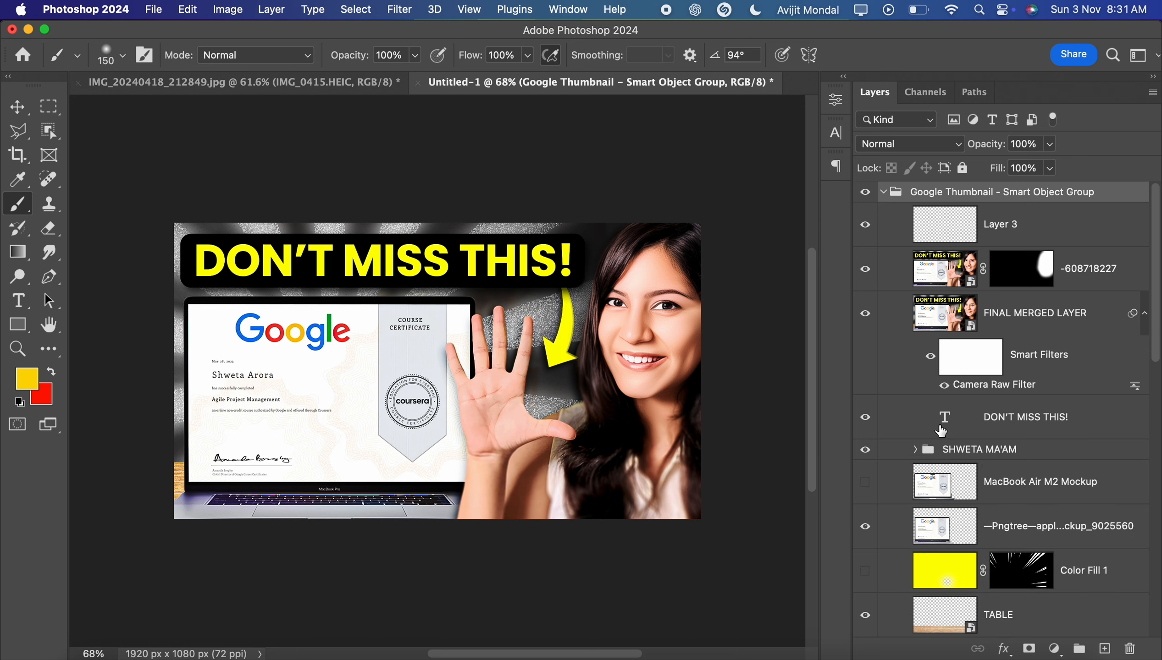
Step: Delete the masked thumbnail copy and FINAL MERGED LAYER above the headline text layer
double_click(954, 420)
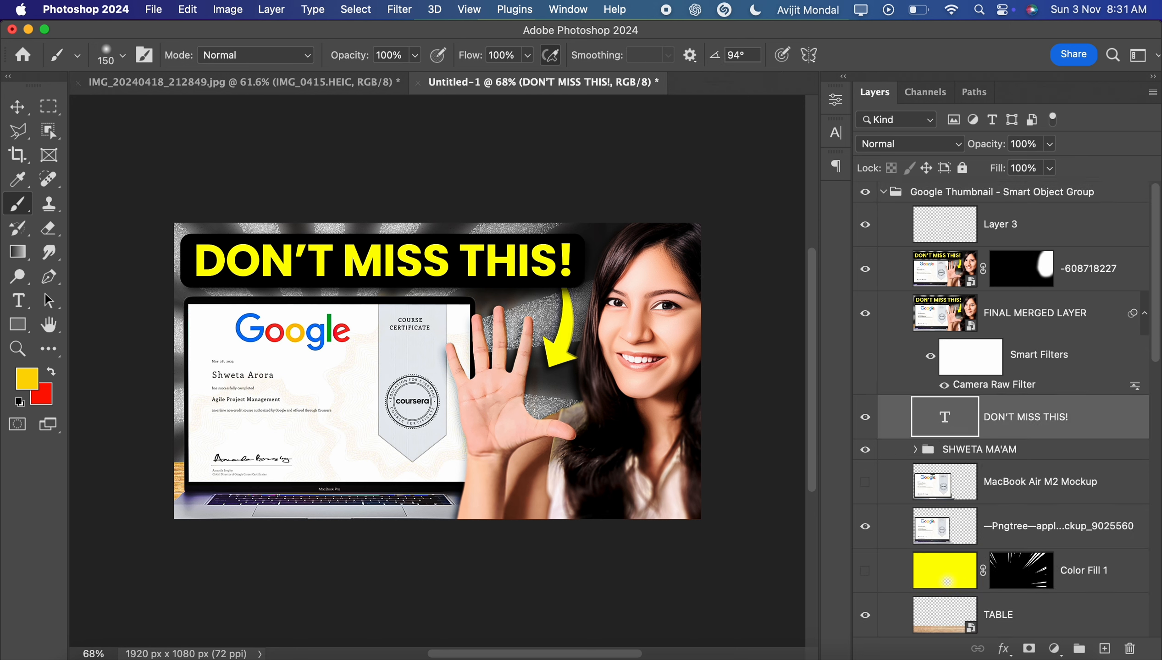
left_click(941, 273)
key("Delete")
key("Delete")
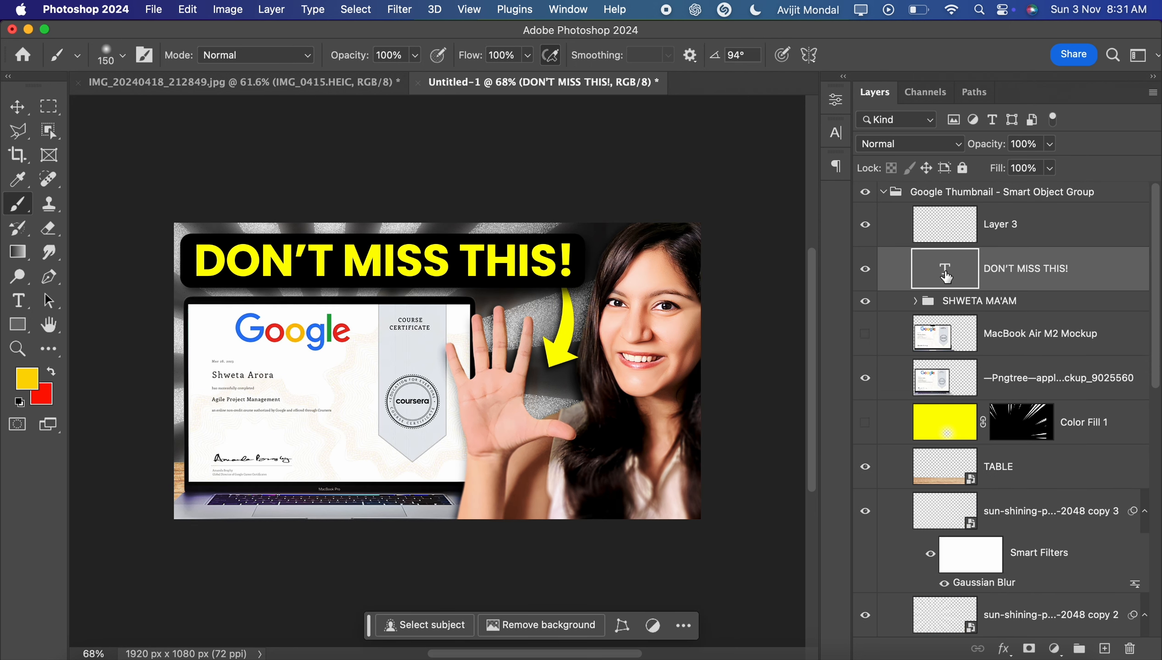
Step: Replace the DON'T MISS THIS! headline text with HEY WHAT'S UP and return to the Brush tool
double_click(935, 272)
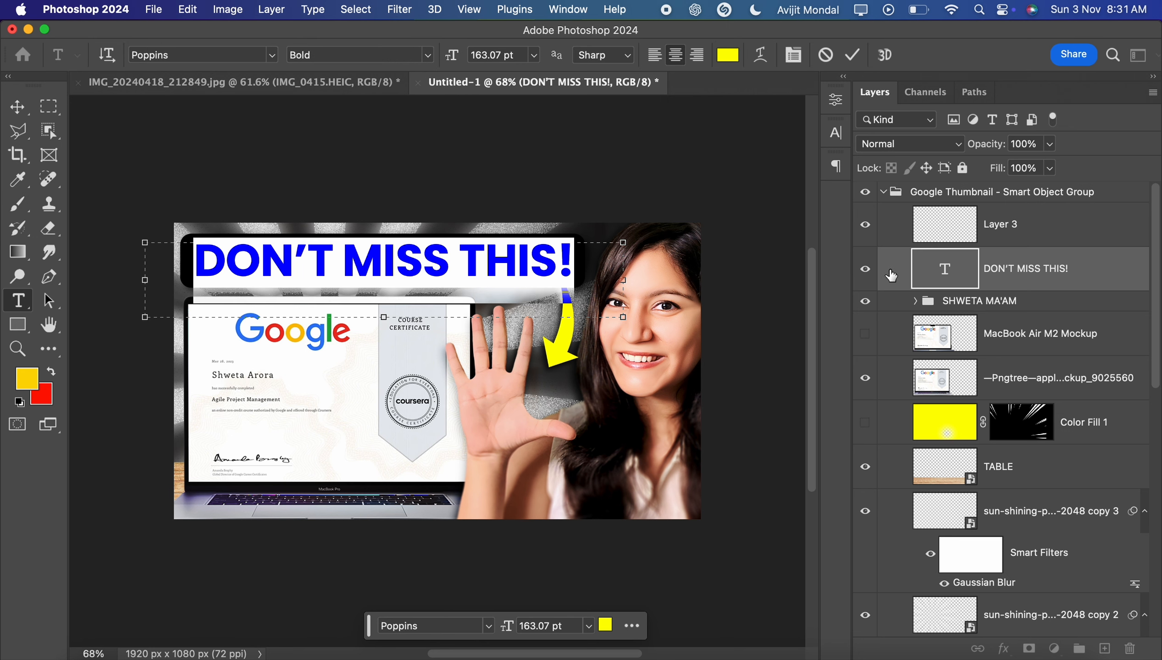
type("HEY WHAT")
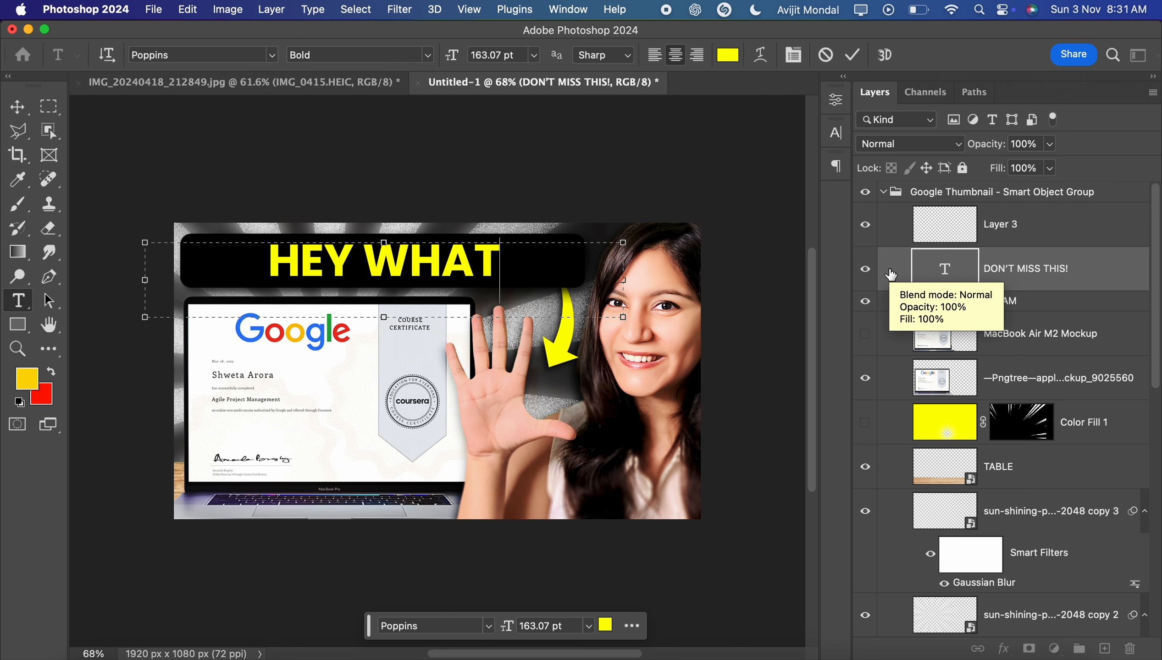
type("'S UP")
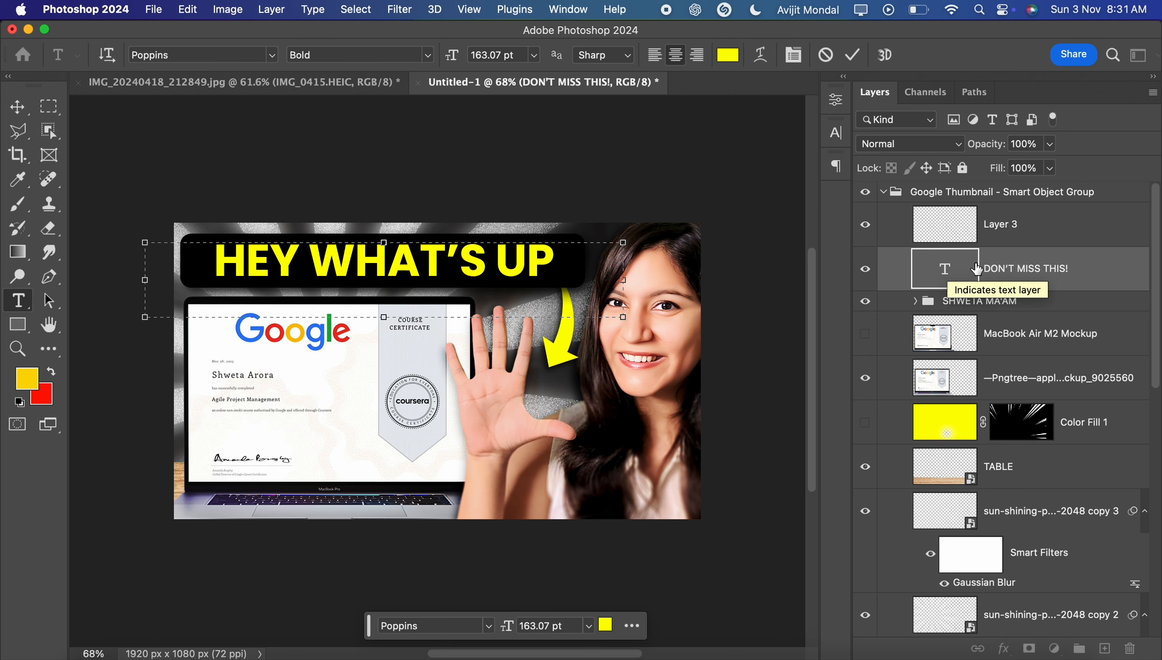
key("Escape")
key("b")
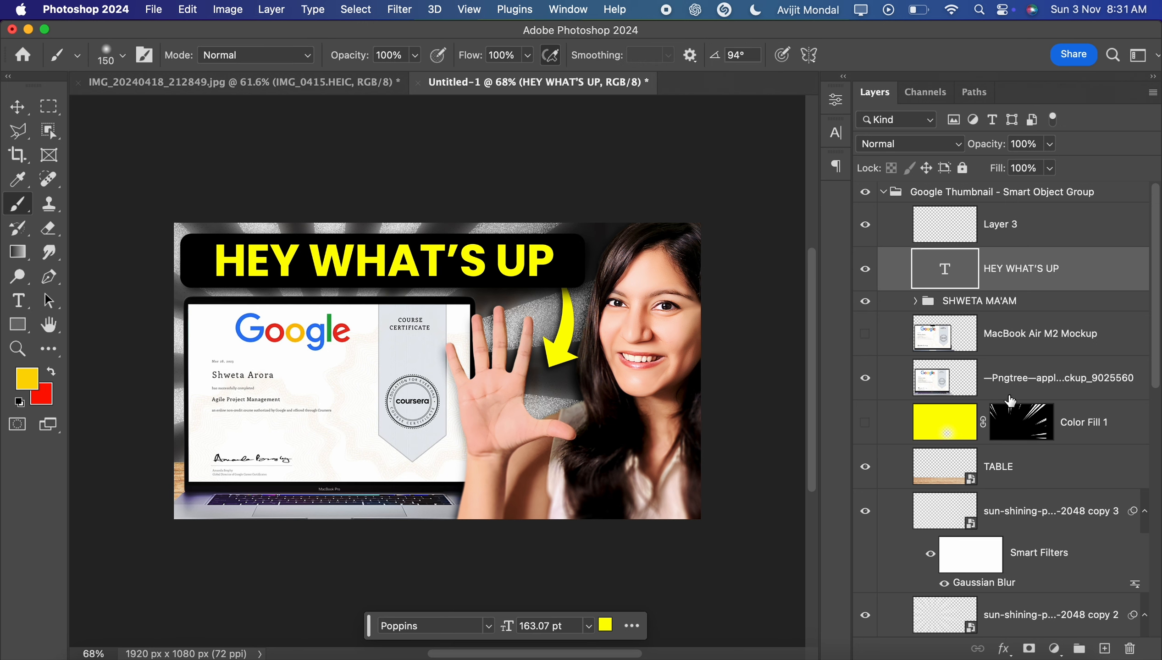
scroll(1010, 401, "down", 10)
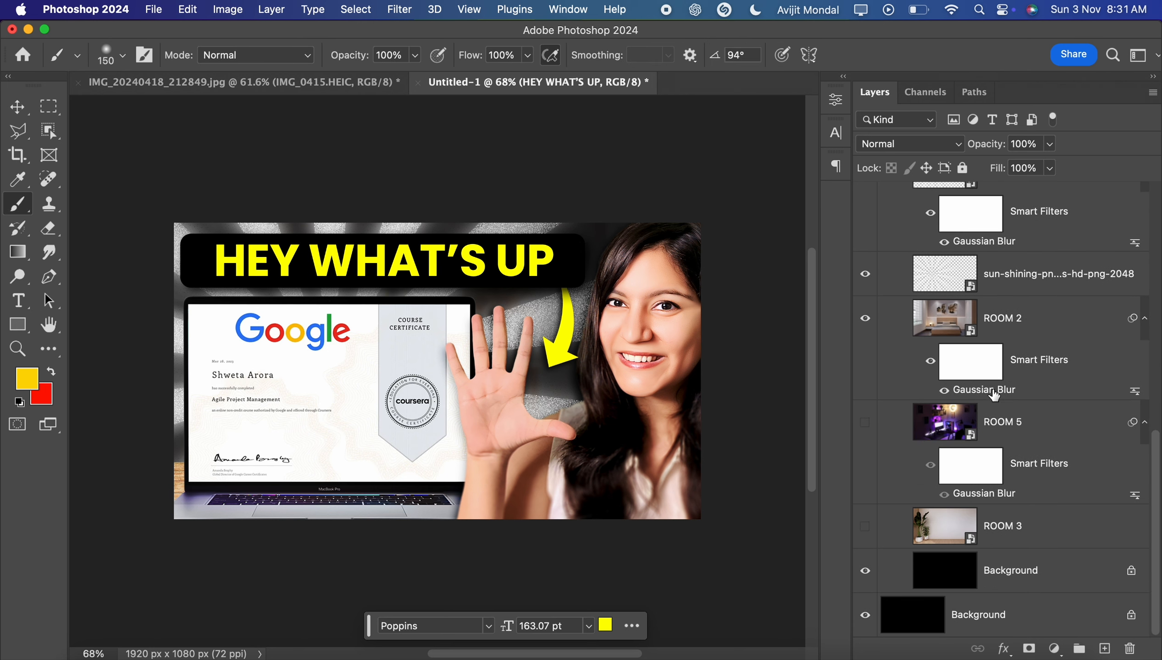
scroll(989, 386, "up", 3)
scroll(989, 386, "up", 3)
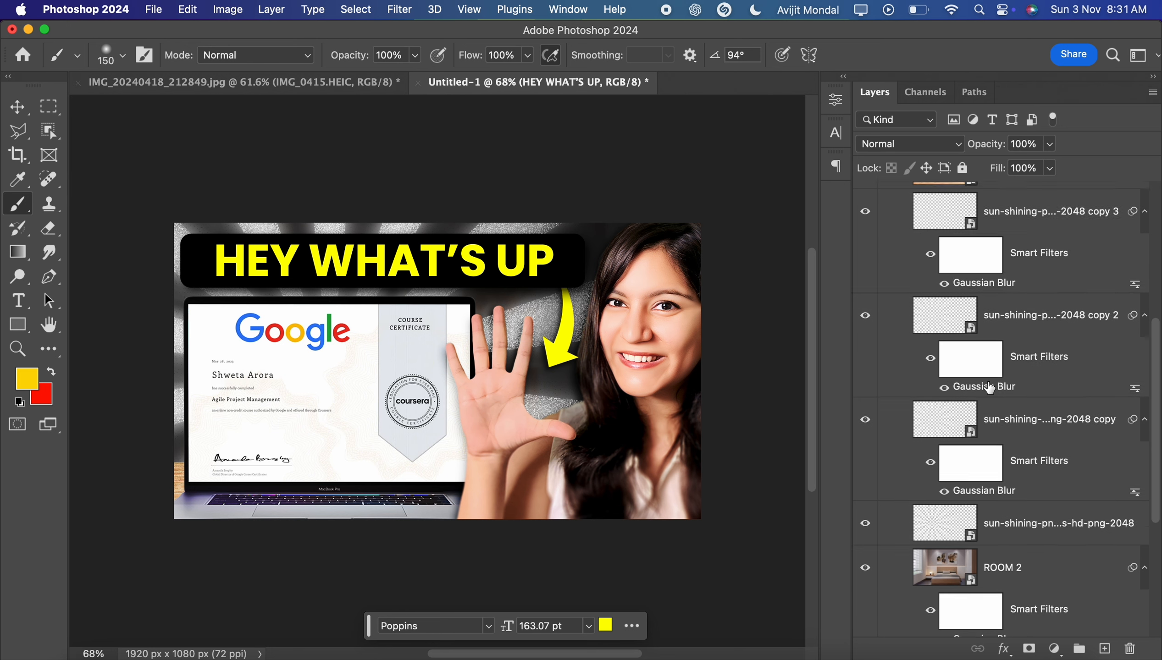
scroll(989, 387, "up", 7)
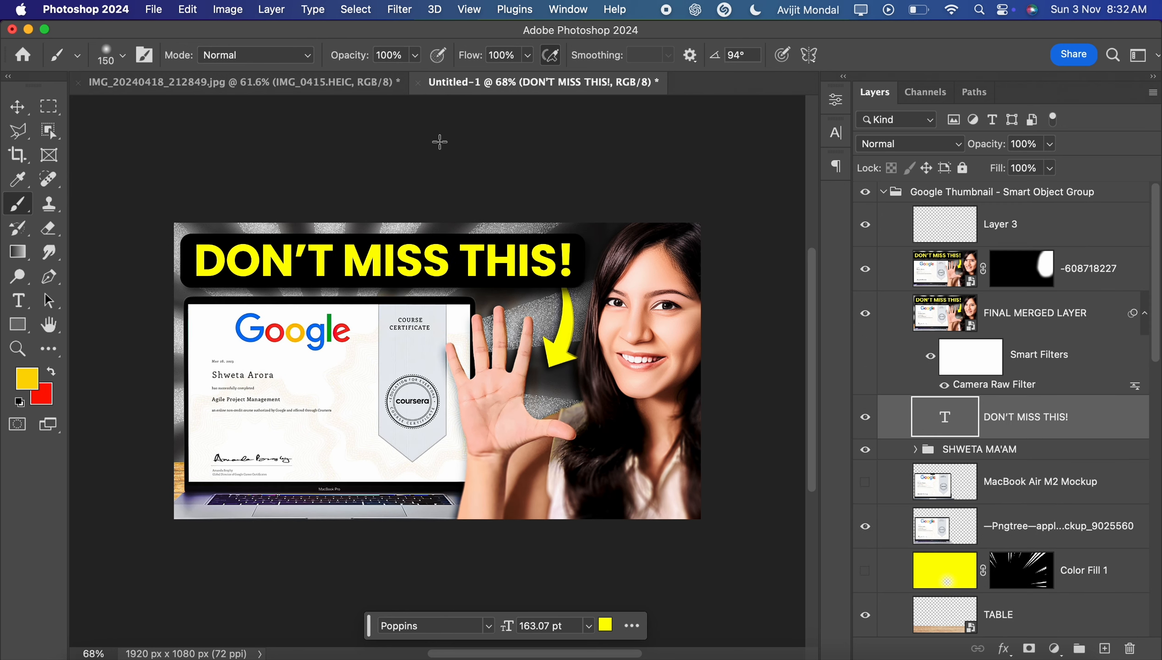
Step: Close the Untitled-1 thumbnail document without saving its changes
left_click(418, 83)
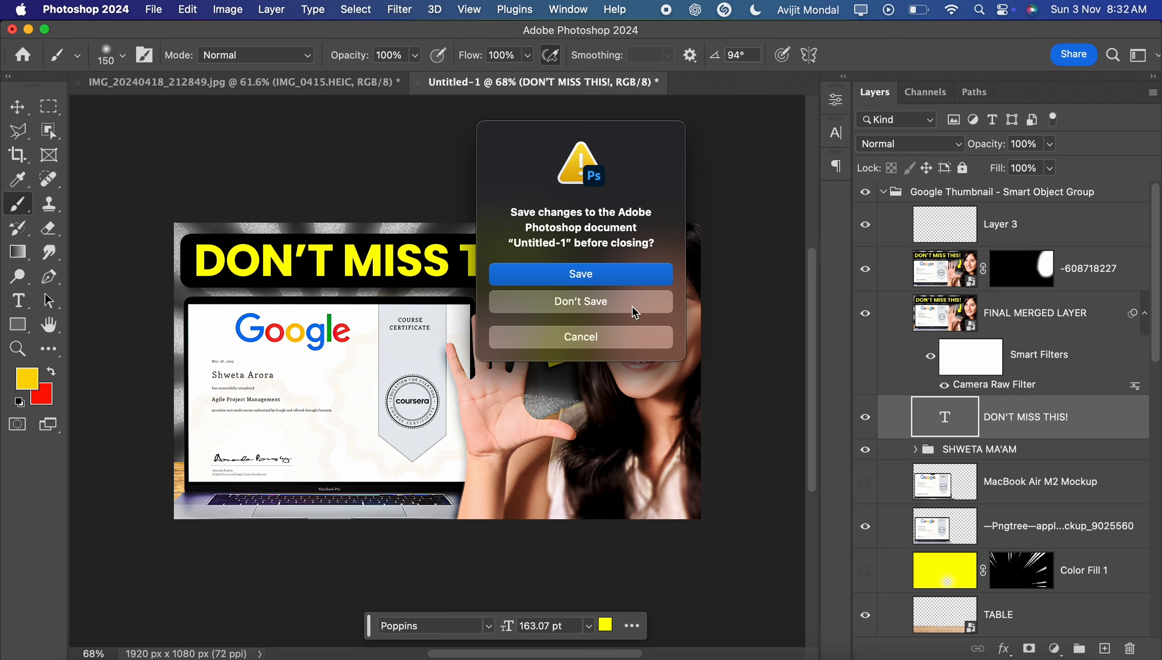
left_click(632, 306)
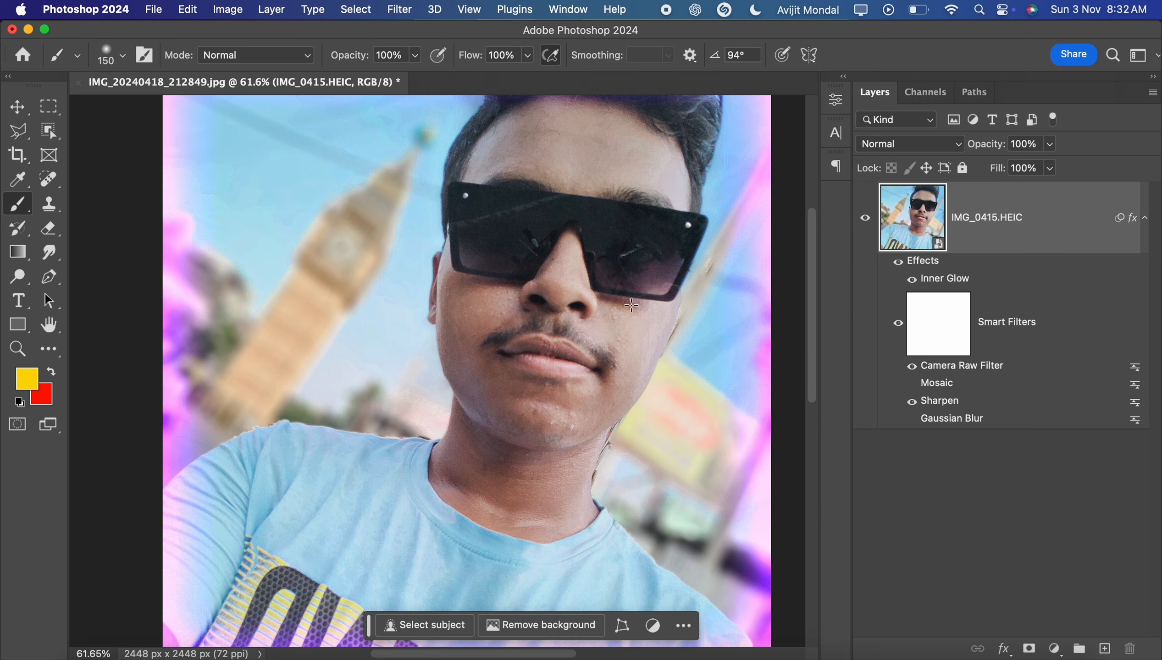